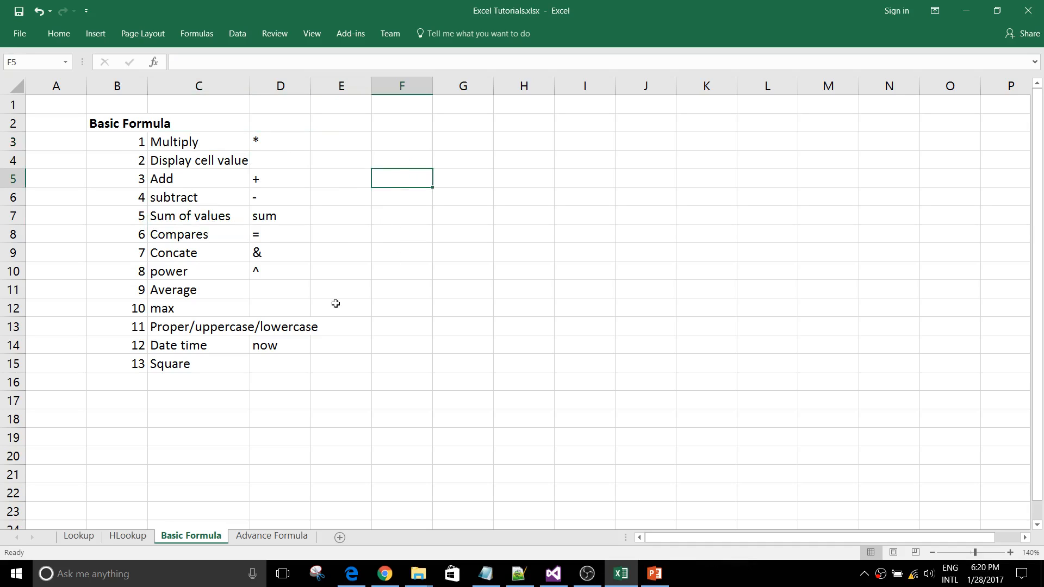
{"action": "left_click", "coordinate": [570, 142]}
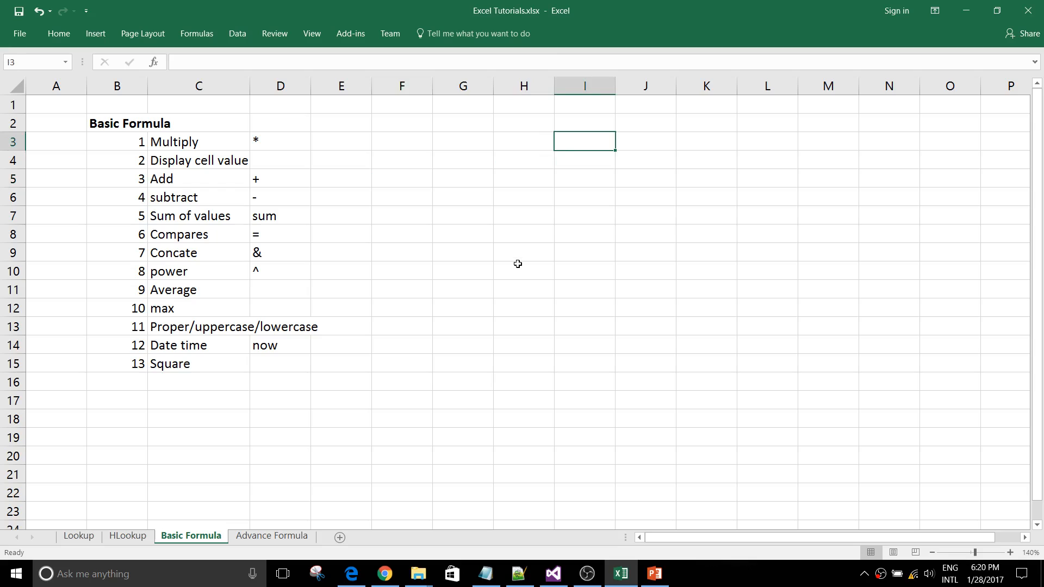
{"action": "key", "text": "Left"}
{"action": "key", "text": "Left"}
{"action": "key", "text": "Right"}
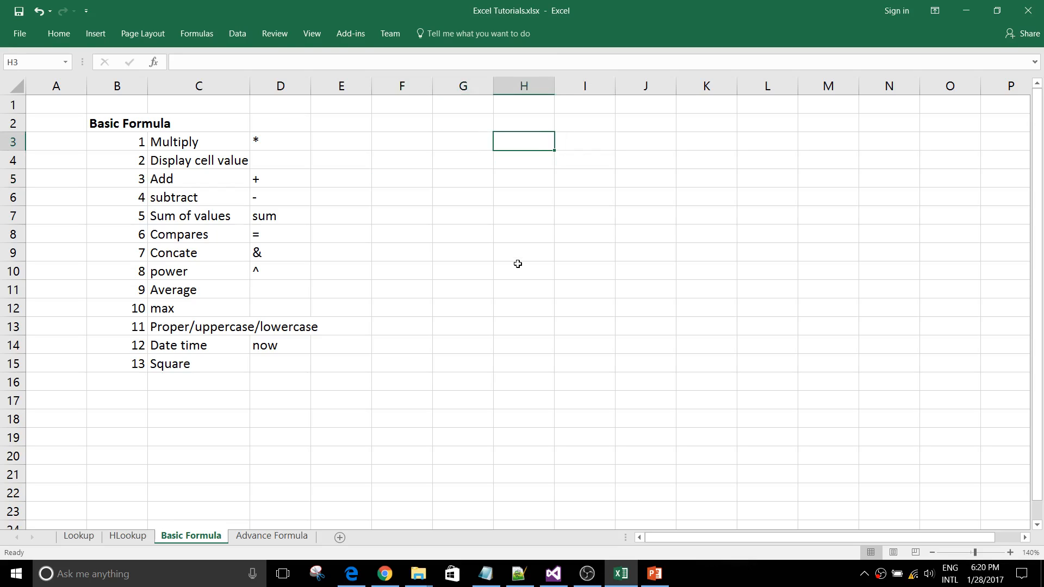
{"action": "type", "text": "="}
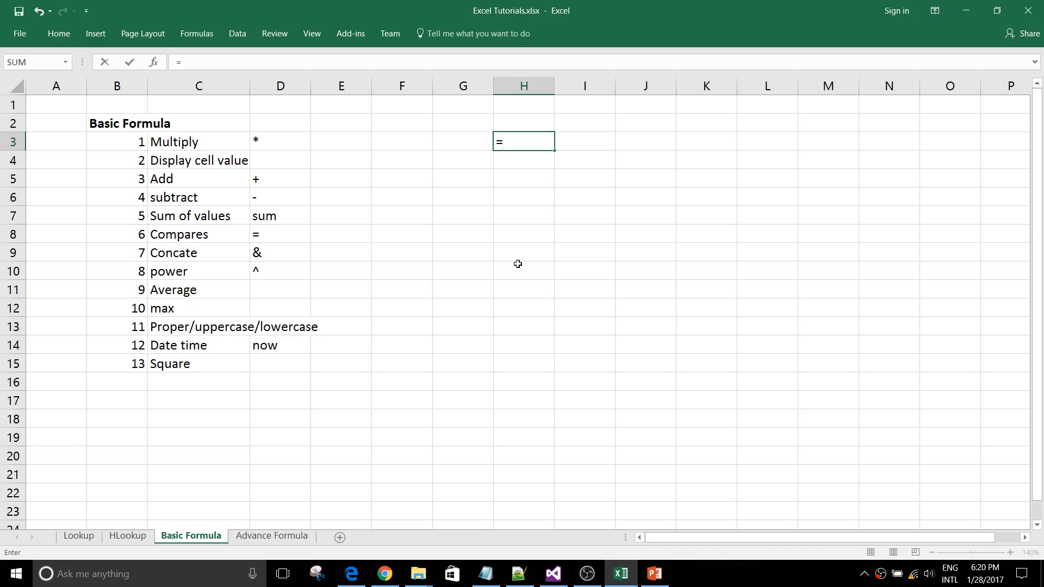
{"action": "key", "text": "BackSpace"}
Step: Enter 10 in cell G3 and 20 in cell H3
{"action": "key", "text": "Left"}
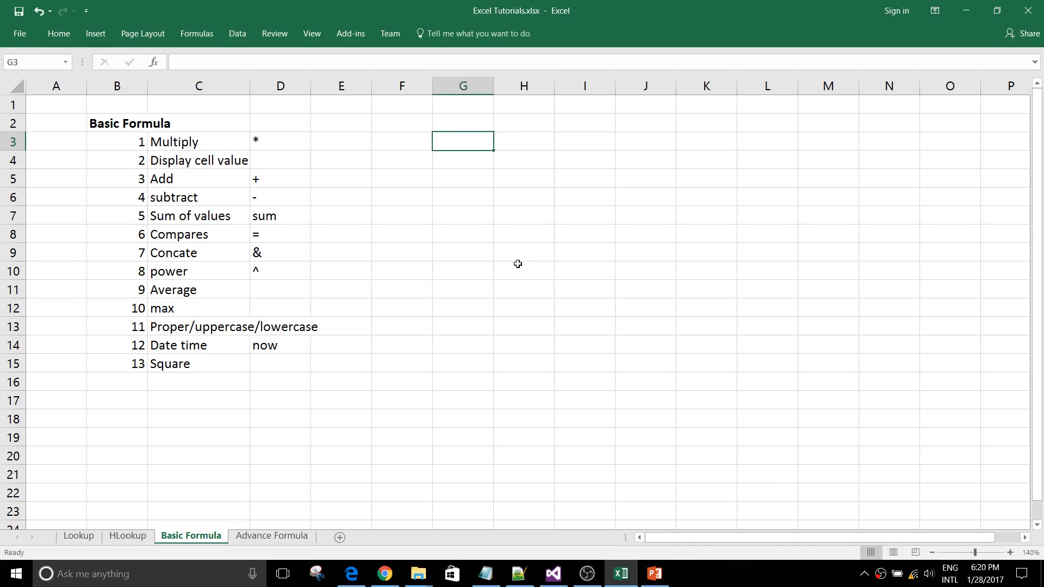
{"action": "type", "text": "10"}
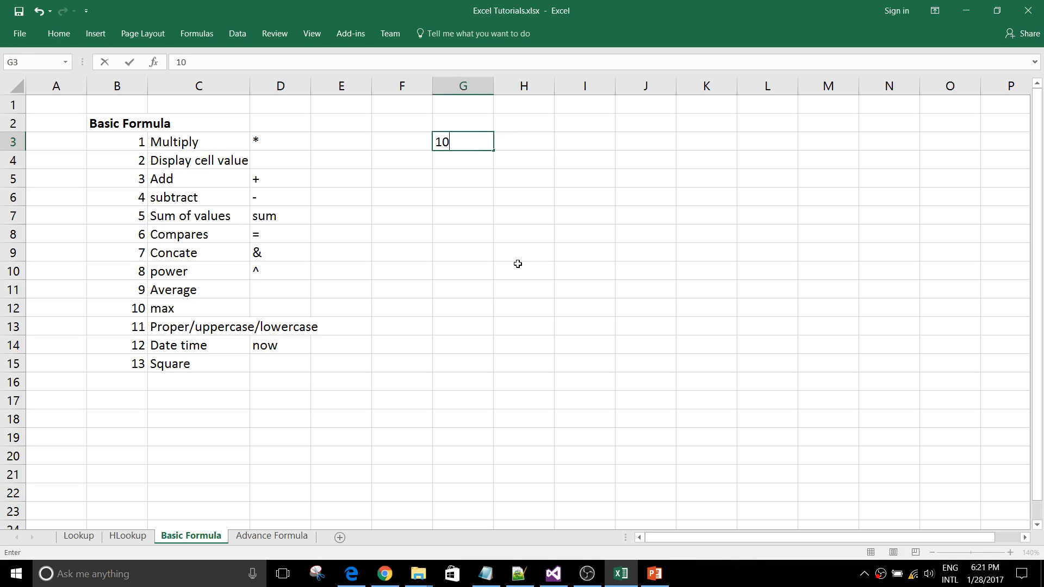
{"action": "key", "text": "Tab"}
{"action": "type", "text": "20"}
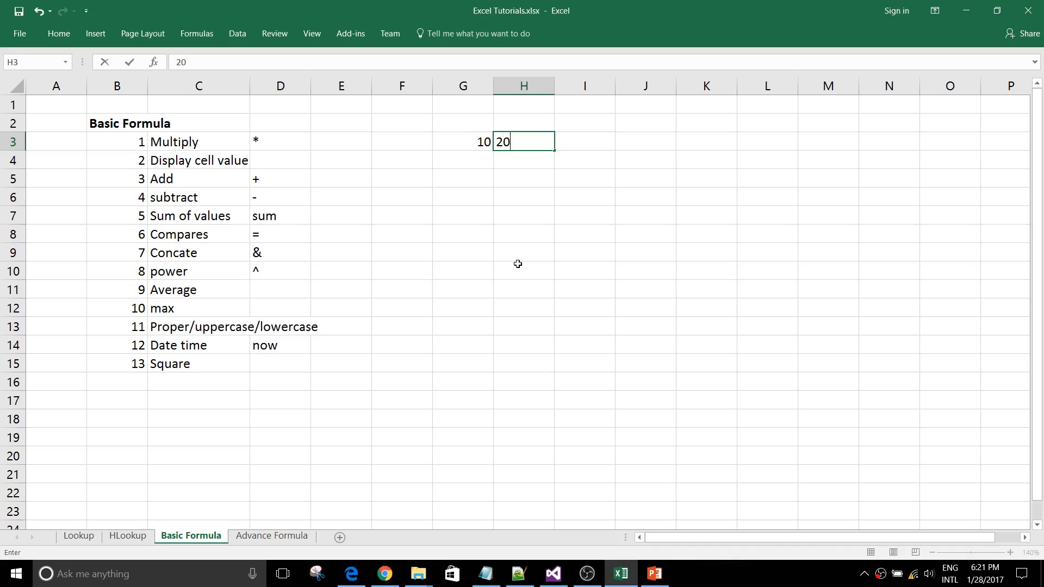
{"action": "key", "text": "Tab"}
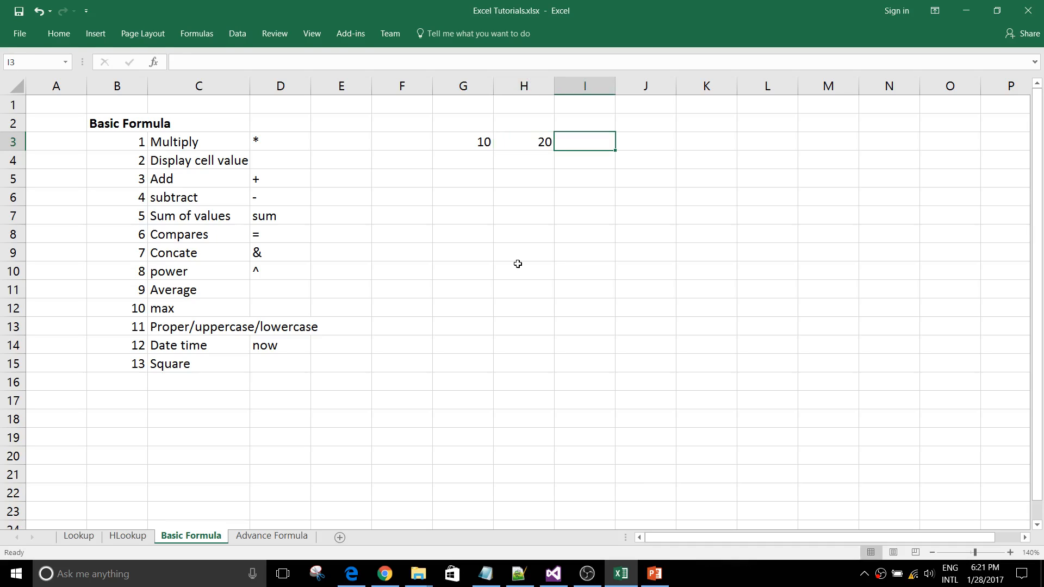
Step: Enter the multiplication formula =10*20 in cell I3
{"action": "type", "text": "="}
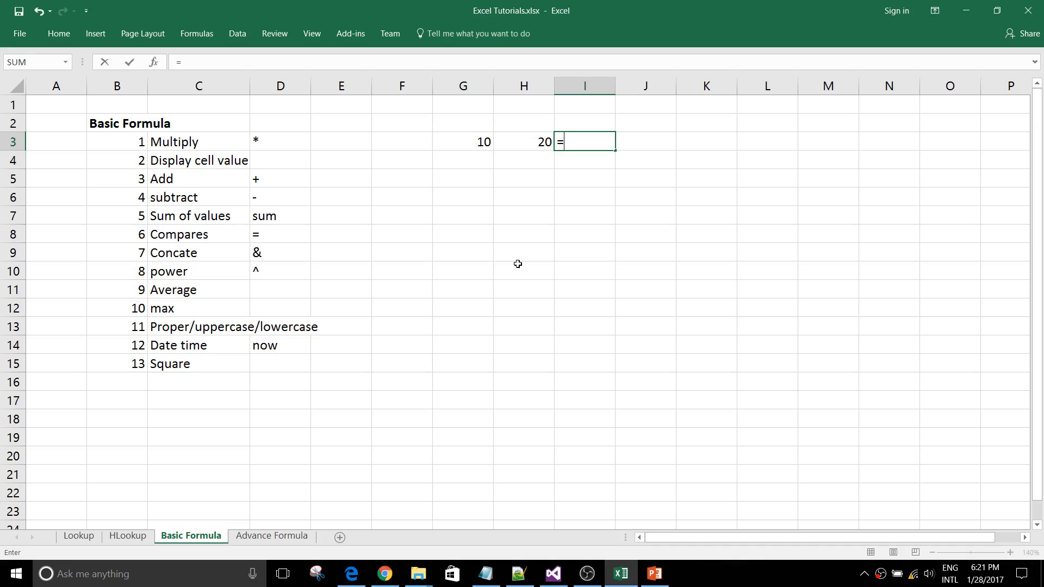
{"action": "type", "text": "10*20"}
{"action": "key", "text": "Return"}
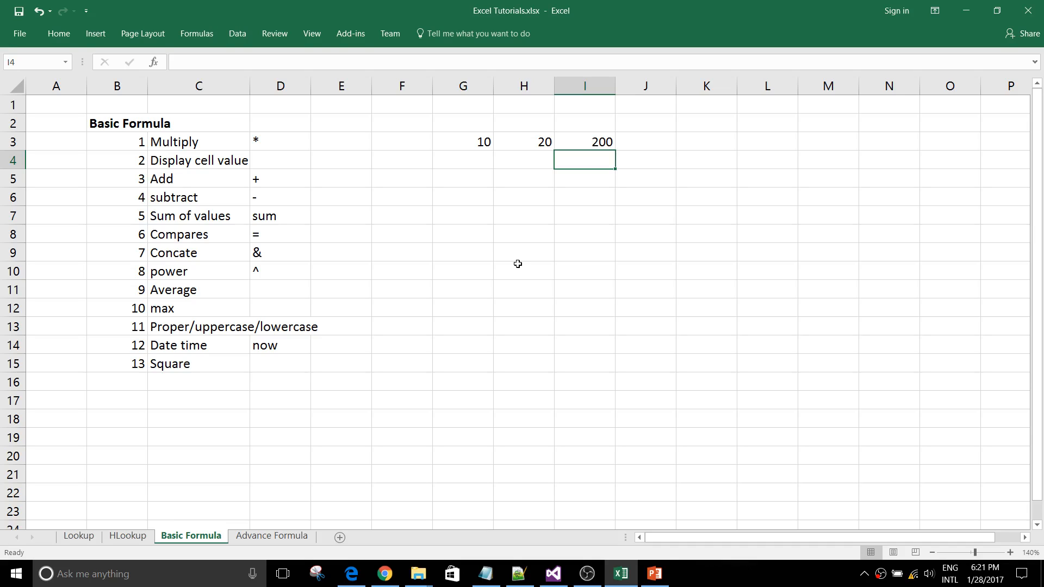
Step: Enter 23 in cell G4 and 45 in cell H4 as the second pair of numbers
{"action": "key", "text": "Left"}
{"action": "key", "text": "Left"}
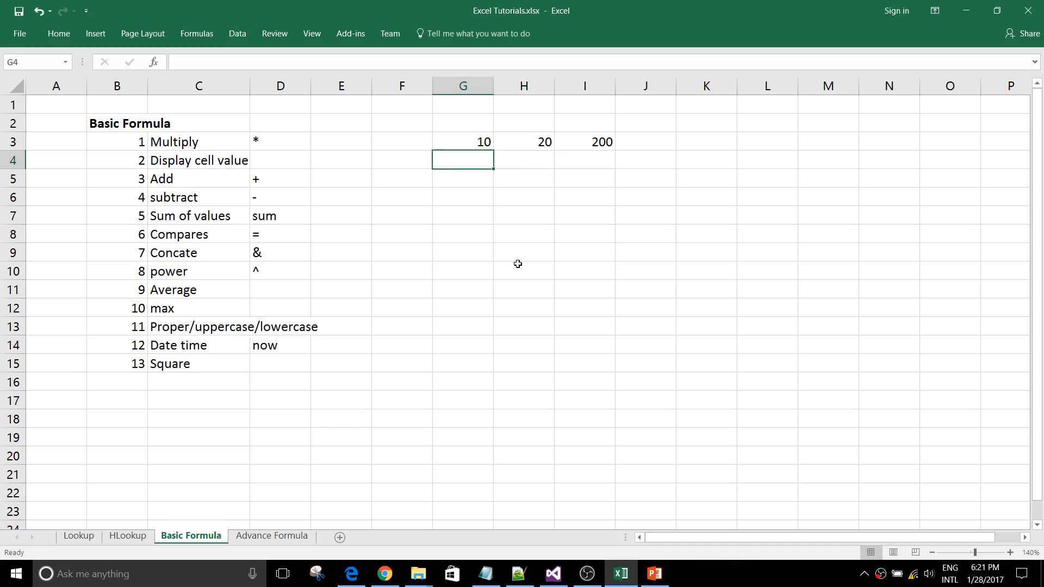
{"action": "type", "text": "23"}
{"action": "key", "text": "Tab"}
{"action": "type", "text": "45"}
{"action": "key", "text": "Tab"}
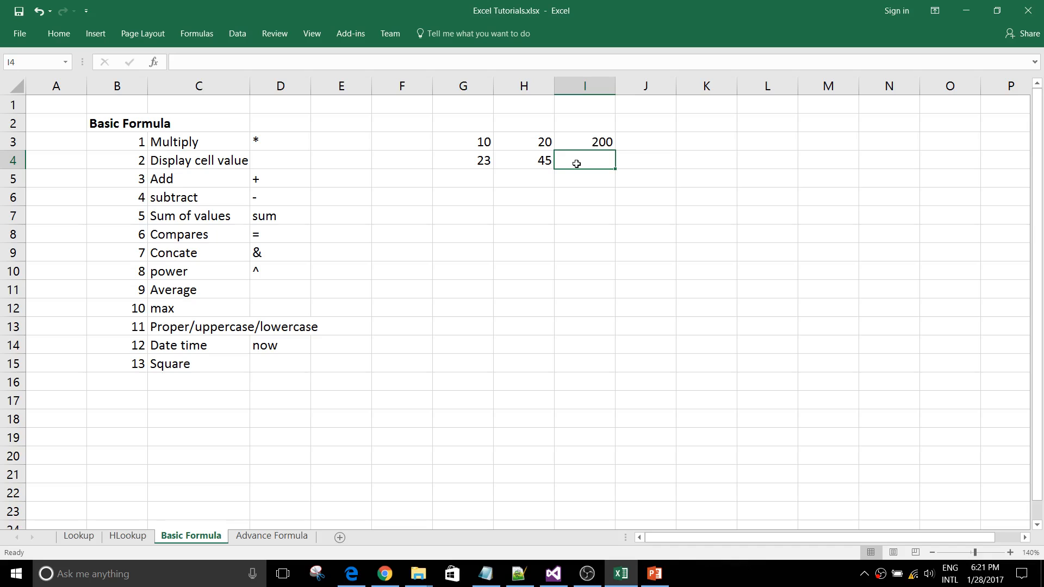
Step: Fill the =10*20 formula from cell I3 down into cell I4
{"action": "mouse_move", "coordinate": [489, 144]}
{"action": "left_mouse_down"}
{"action": "mouse_move", "coordinate": [545, 157]}
{"action": "mouse_move", "coordinate": [536, 310]}
{"action": "left_mouse_up"}
{"action": "left_click", "coordinate": [597, 201]}
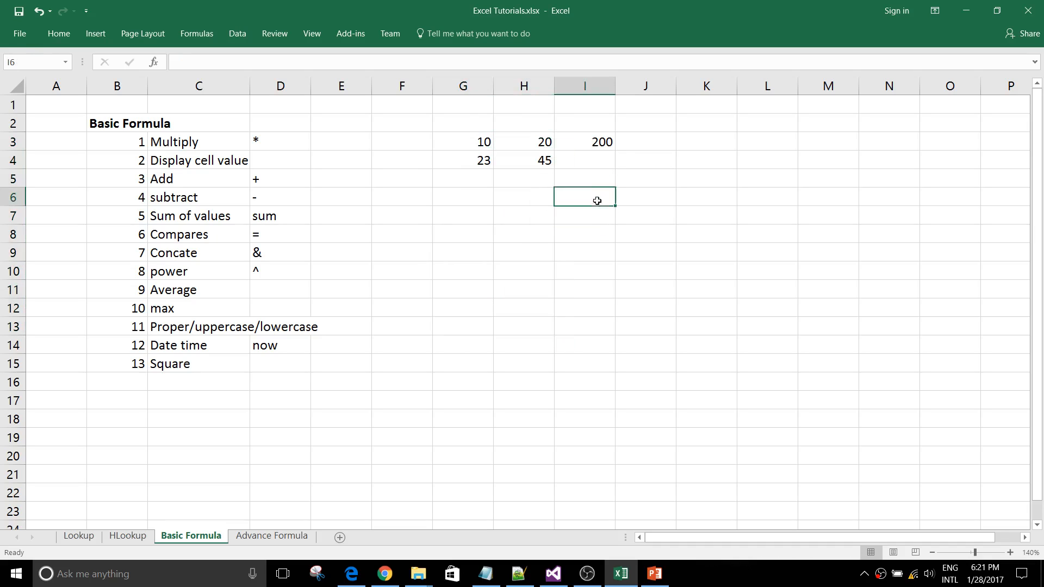
{"action": "left_click", "coordinate": [590, 148]}
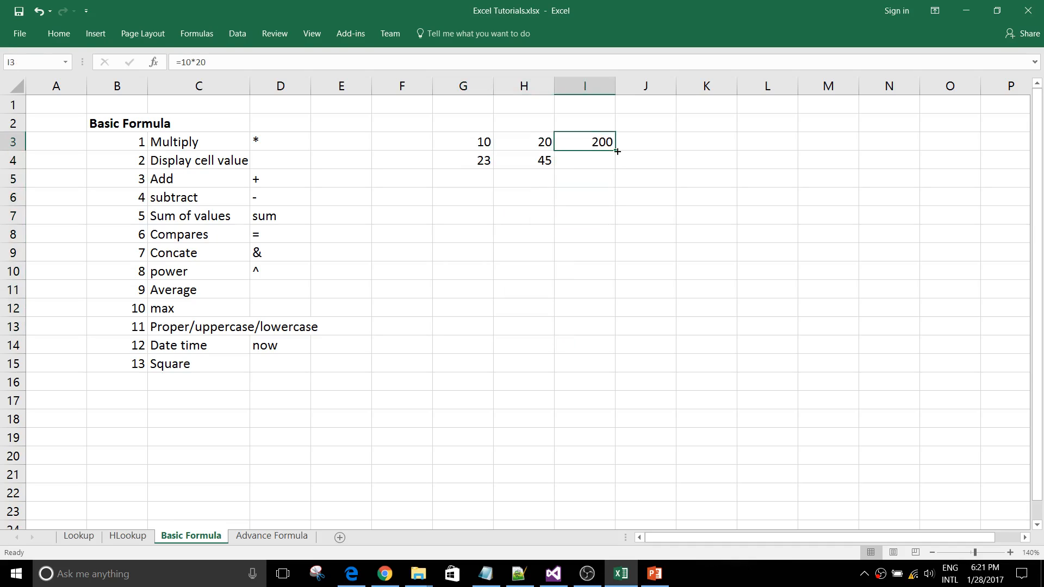
{"action": "left_click", "coordinate": [603, 176]}
{"action": "left_click", "coordinate": [600, 143]}
{"action": "left_click_drag", "start_coordinate": [615, 151], "coordinate": [615, 151]}
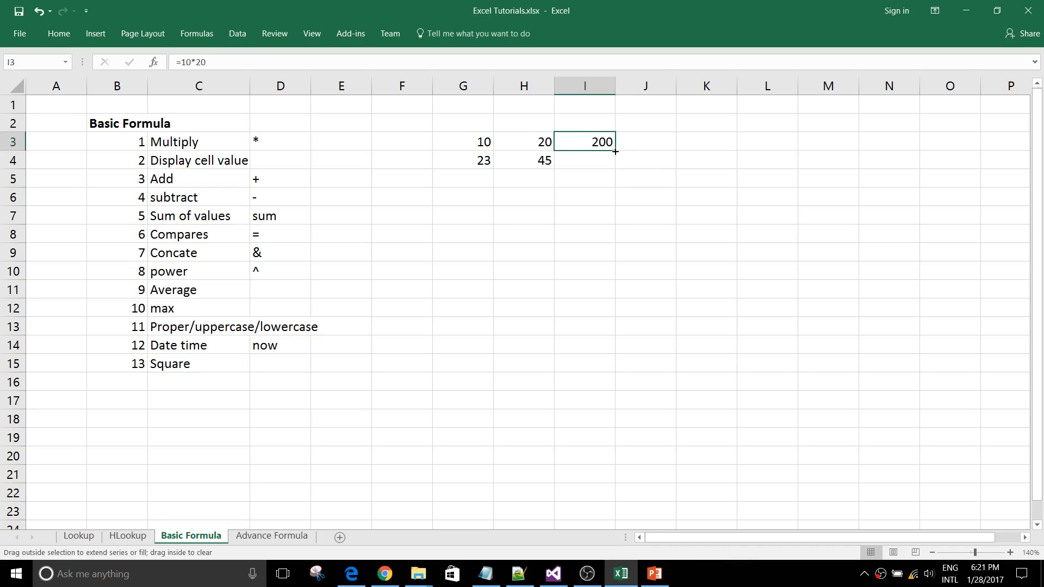
{"action": "left_click_drag", "start_coordinate": [615, 151], "coordinate": [614, 163]}
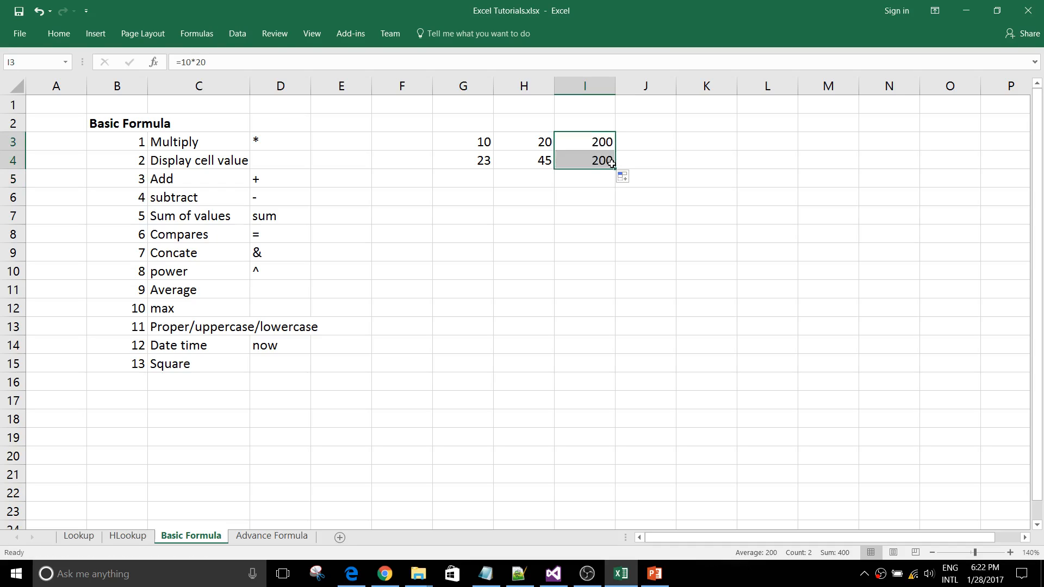
Step: Change the auto fill option for I4 to Fill Formatting Only
{"action": "left_click", "coordinate": [623, 178]}
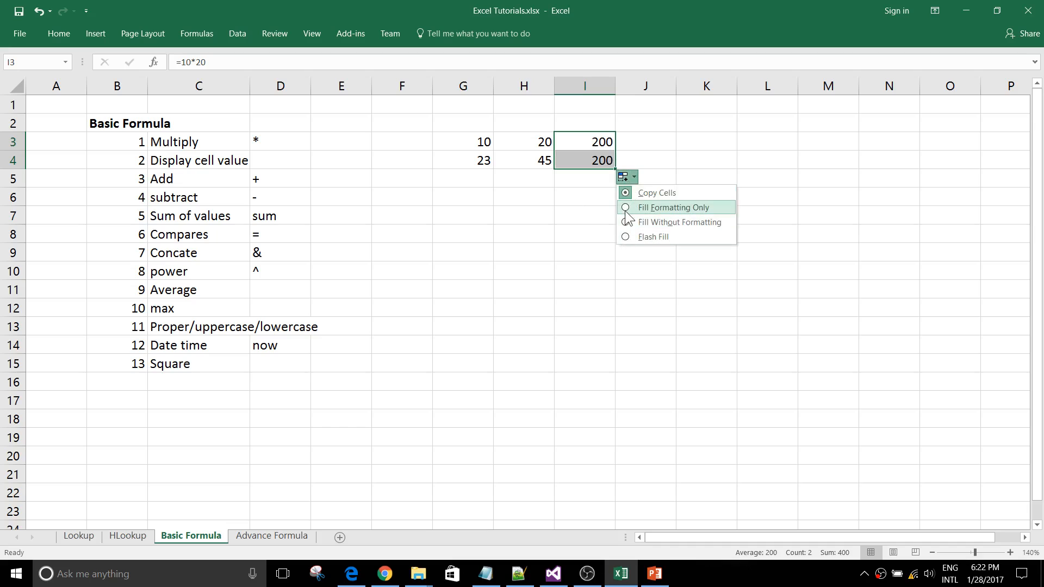
{"action": "left_click", "coordinate": [624, 207]}
{"action": "left_click", "coordinate": [597, 191]}
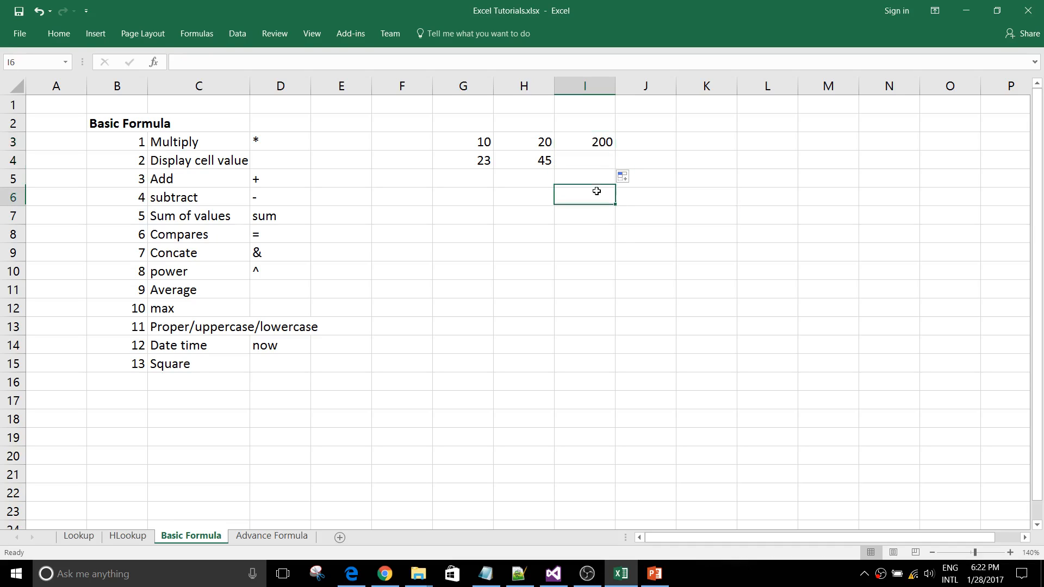
{"action": "left_click", "coordinate": [602, 159]}
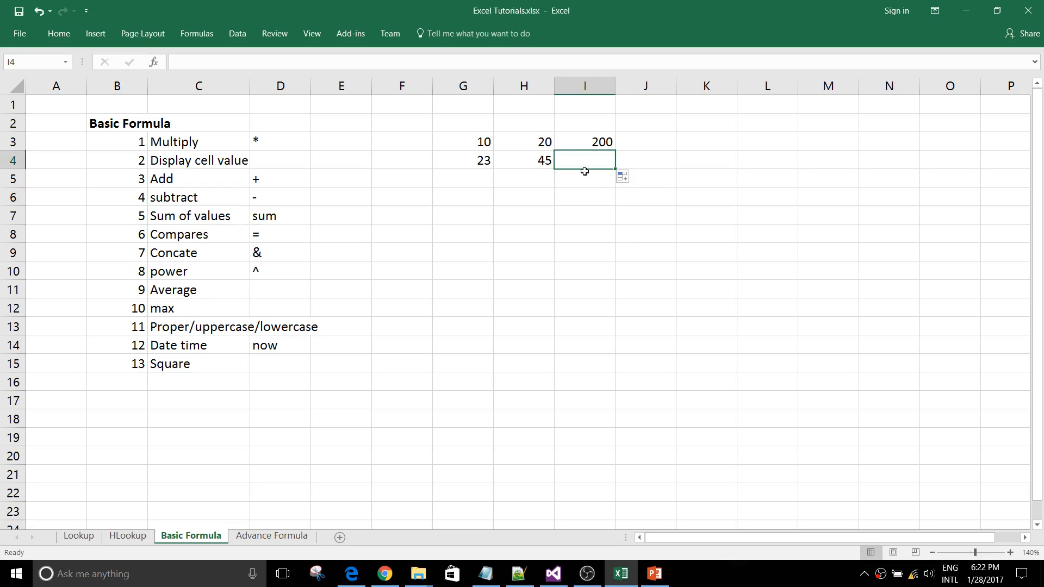
Step: Fill the I3 formula down to I4 again and clear the contents of I4
{"action": "left_click", "coordinate": [586, 136]}
{"action": "left_click_drag", "start_coordinate": [615, 151], "coordinate": [617, 166]}
{"action": "left_click", "coordinate": [588, 191]}
{"action": "left_click", "coordinate": [600, 163]}
{"action": "key", "text": "BackSpace"}
Step: Copy the I3 formula down once more to inspect it in I4, and delete the copy
{"action": "left_click", "coordinate": [588, 204]}
{"action": "key", "text": "Up"}
{"action": "key", "text": "Up"}
{"action": "key", "text": "Up"}
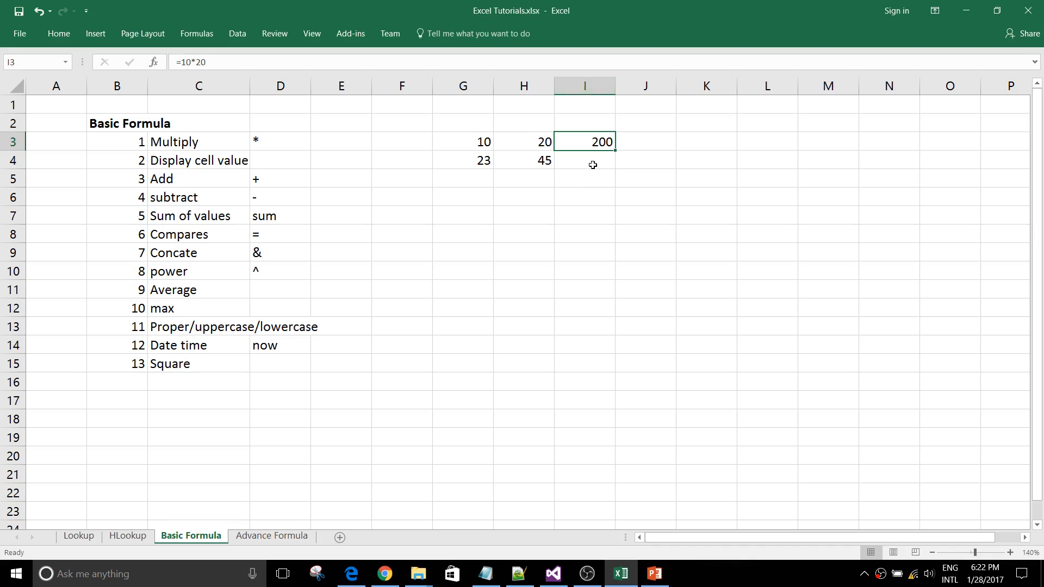
{"action": "left_click", "coordinate": [592, 165]}
{"action": "left_click", "coordinate": [602, 144]}
{"action": "left_click_drag", "start_coordinate": [615, 151], "coordinate": [617, 169]}
{"action": "left_click", "coordinate": [595, 181]}
{"action": "key", "text": "Up"}
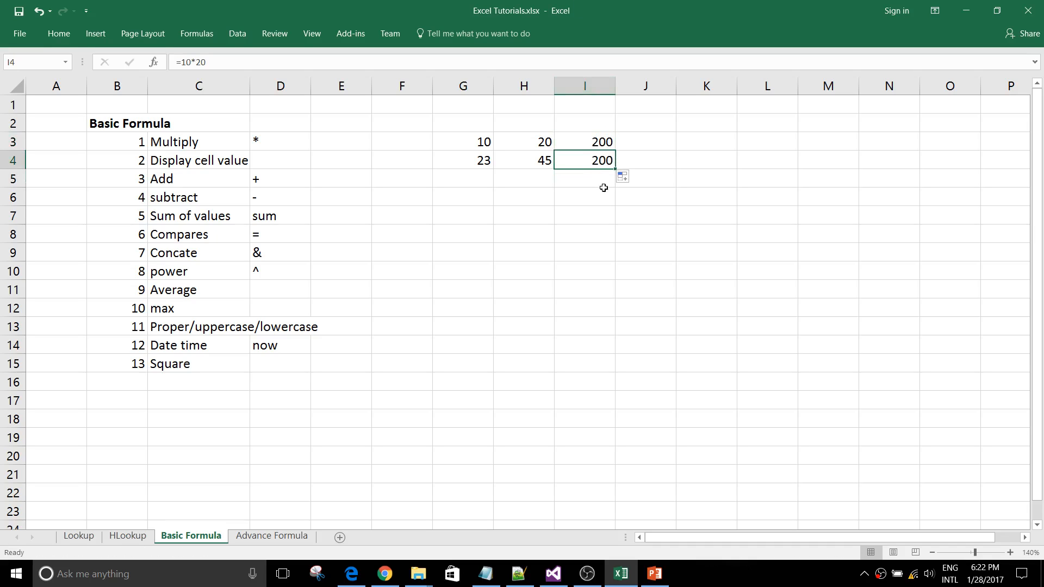
{"action": "key", "text": "Delete"}
{"action": "left_click", "coordinate": [602, 209]}
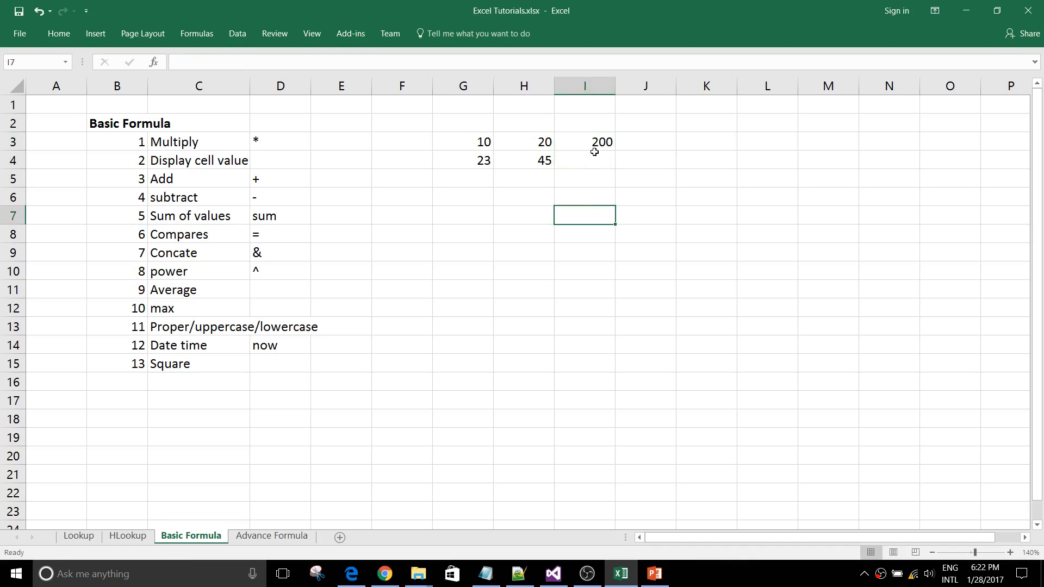
Step: Replace the hard-coded numbers in cell I3 with cell references so the formula is =G3*H3
{"action": "left_click", "coordinate": [596, 143]}
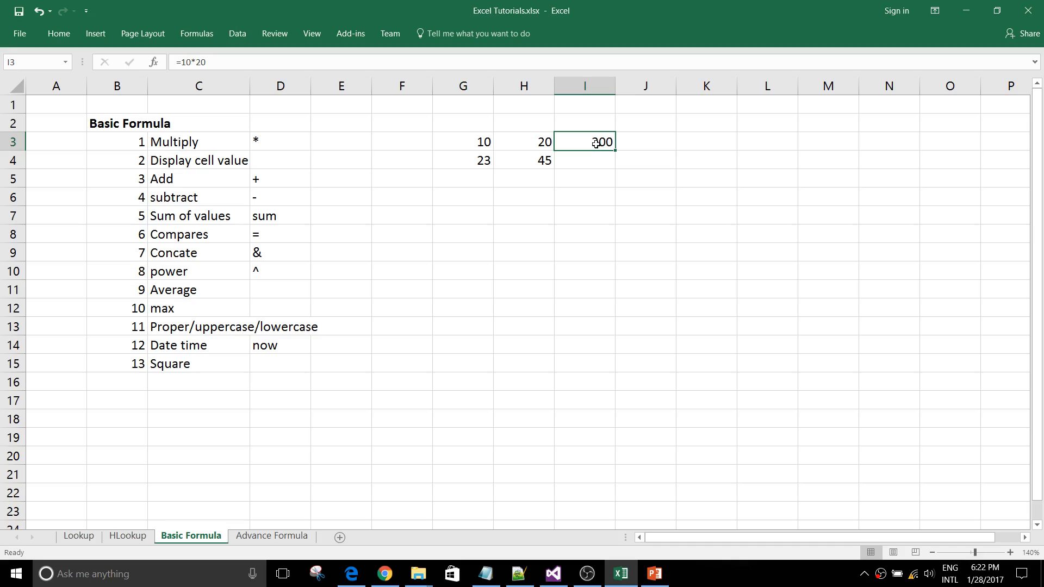
{"action": "double_click", "coordinate": [596, 143]}
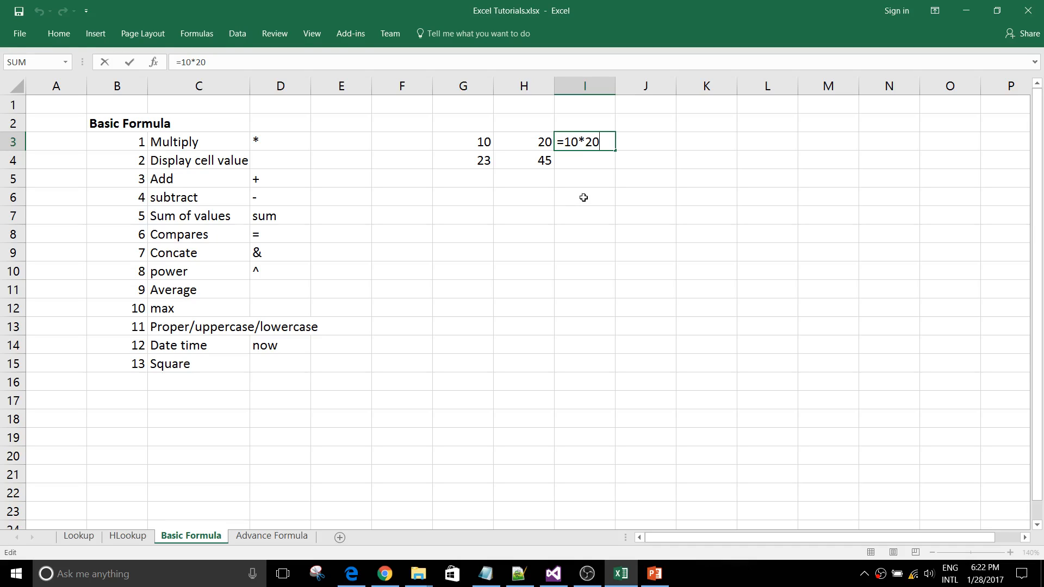
{"action": "key", "text": "BackSpace"}
{"action": "key", "text": "BackSpace"}
{"action": "key", "text": "BackSpace"}
{"action": "key", "text": "BackSpace"}
{"action": "key", "text": "BackSpace"}
{"action": "left_click", "coordinate": [484, 143]}
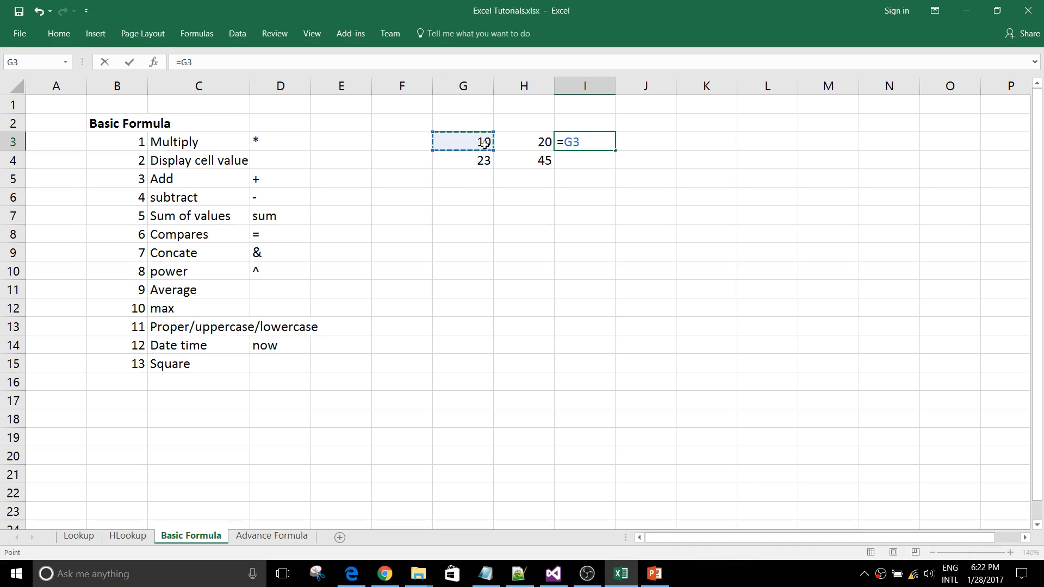
{"action": "type", "text": "*"}
{"action": "left_click", "coordinate": [540, 142]}
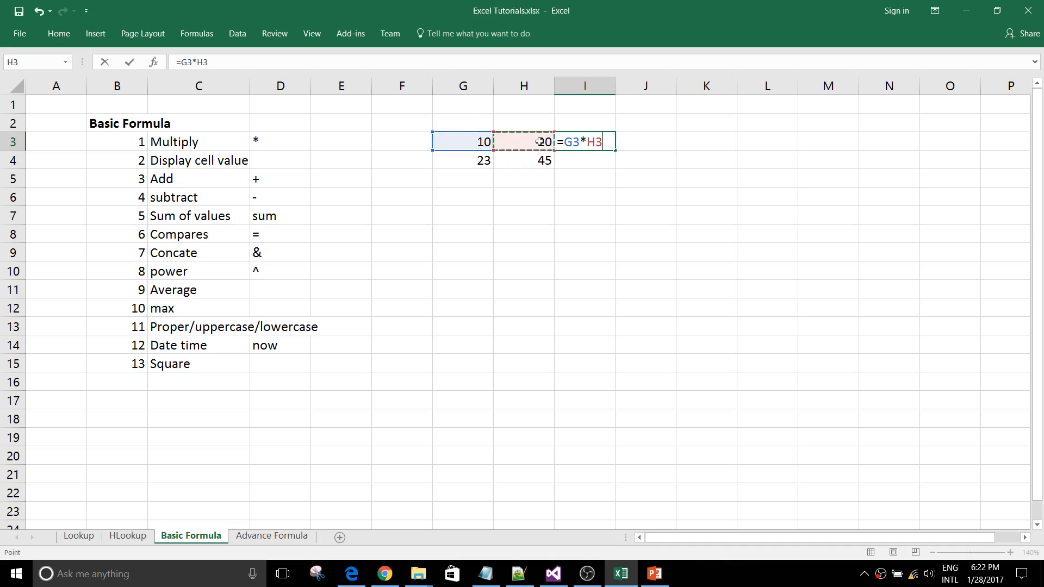
{"action": "key", "text": "Return"}
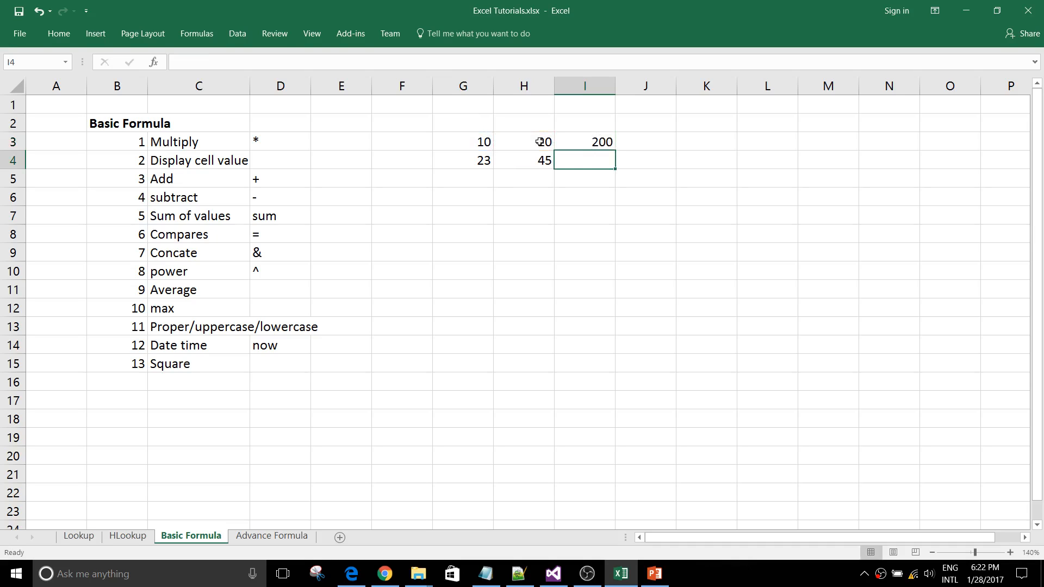
Step: Fill the cell-reference formula from I3 down to I4 to multiply the second row's values
{"action": "left_click", "coordinate": [590, 139]}
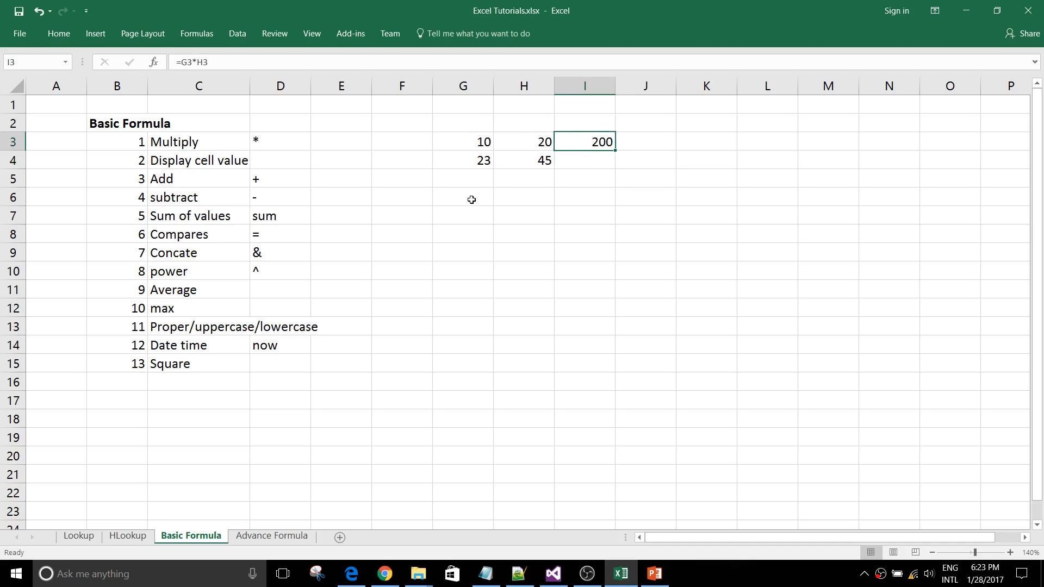
{"action": "left_click_drag", "start_coordinate": [475, 139], "coordinate": [518, 438]}
{"action": "left_click", "coordinate": [580, 321]}
{"action": "left_click", "coordinate": [593, 142]}
{"action": "left_click_drag", "start_coordinate": [615, 150], "coordinate": [617, 169]}
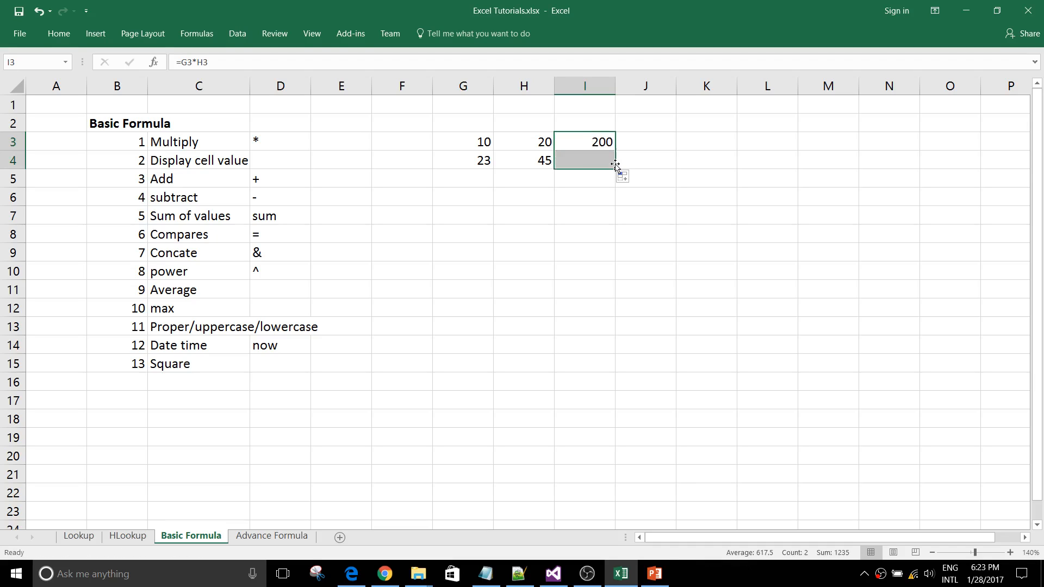
{"action": "left_click", "coordinate": [588, 183]}
{"action": "left_click", "coordinate": [582, 220]}
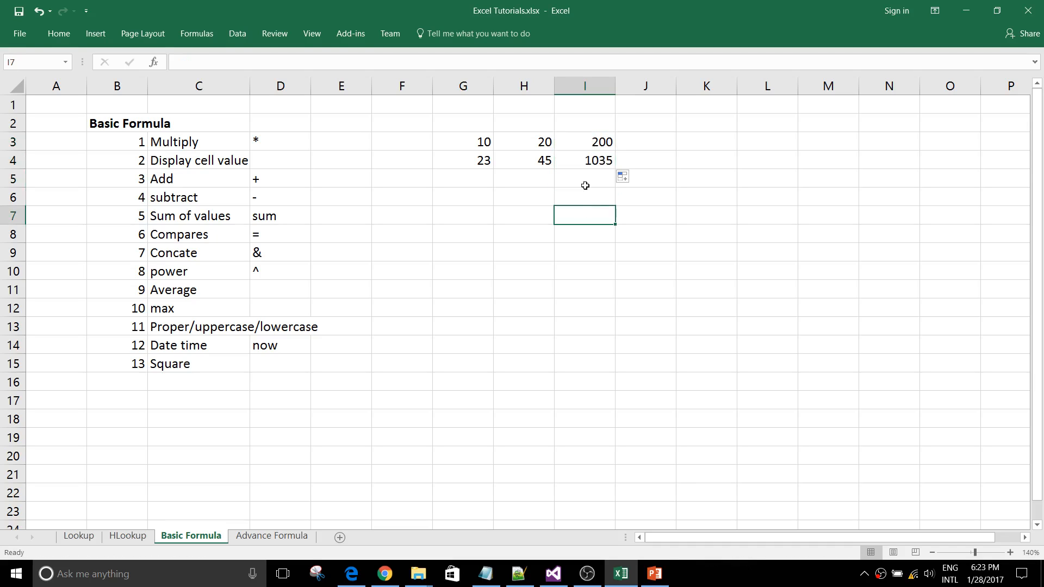
Step: Examine the formulas in I3 and I4 and the input cells G3:H4 that they multiply
{"action": "left_click", "coordinate": [592, 137]}
{"action": "left_click", "coordinate": [582, 163]}
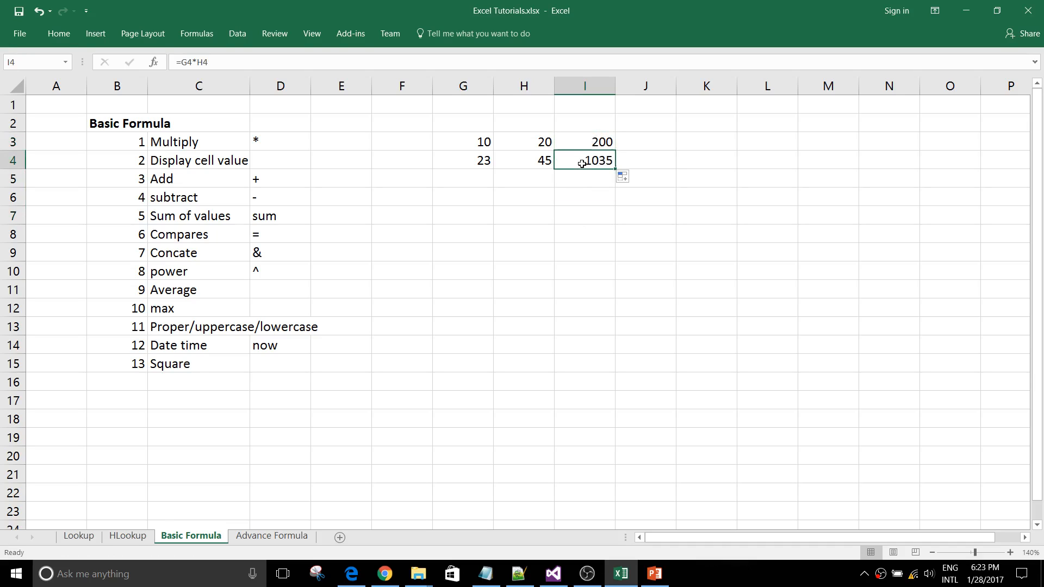
{"action": "left_click_drag", "start_coordinate": [478, 159], "coordinate": [536, 165]}
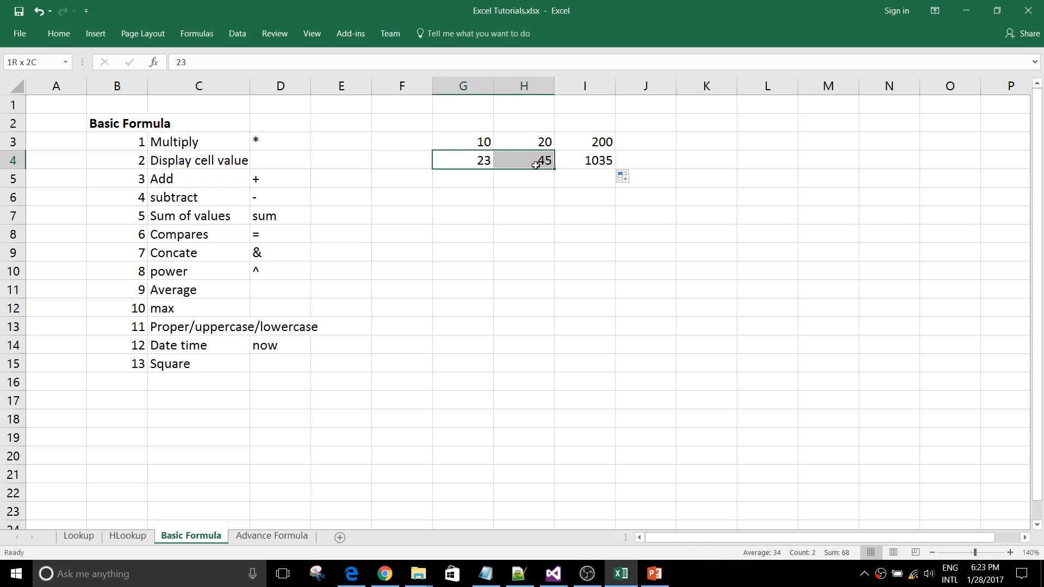
{"action": "left_click_drag", "start_coordinate": [443, 140], "coordinate": [538, 162]}
{"action": "left_click", "coordinate": [501, 210]}
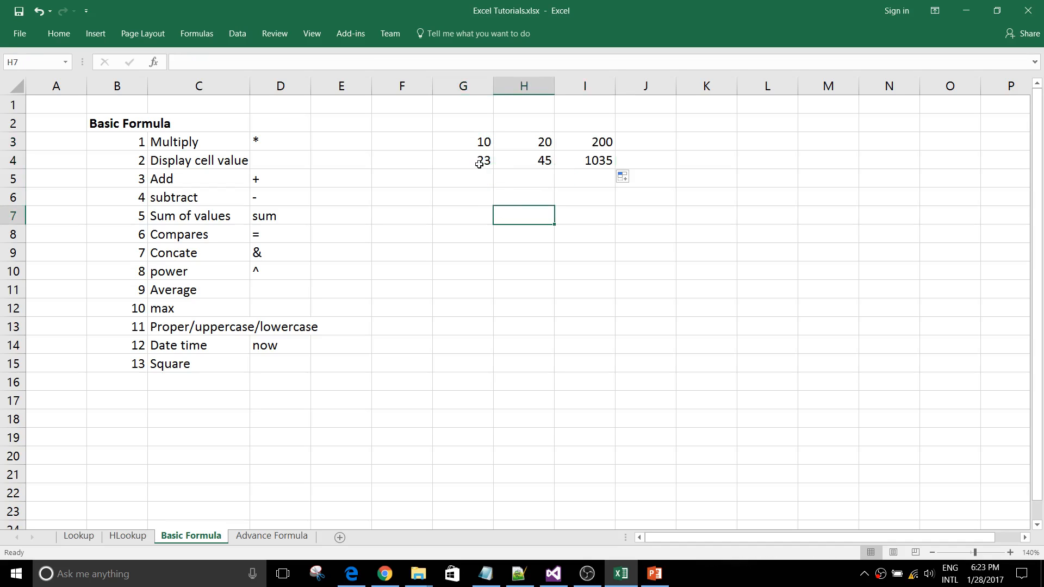
{"action": "left_click_drag", "start_coordinate": [473, 142], "coordinate": [543, 137]}
{"action": "left_click", "coordinate": [527, 163]}
{"action": "left_click_drag", "start_coordinate": [471, 162], "coordinate": [523, 160]}
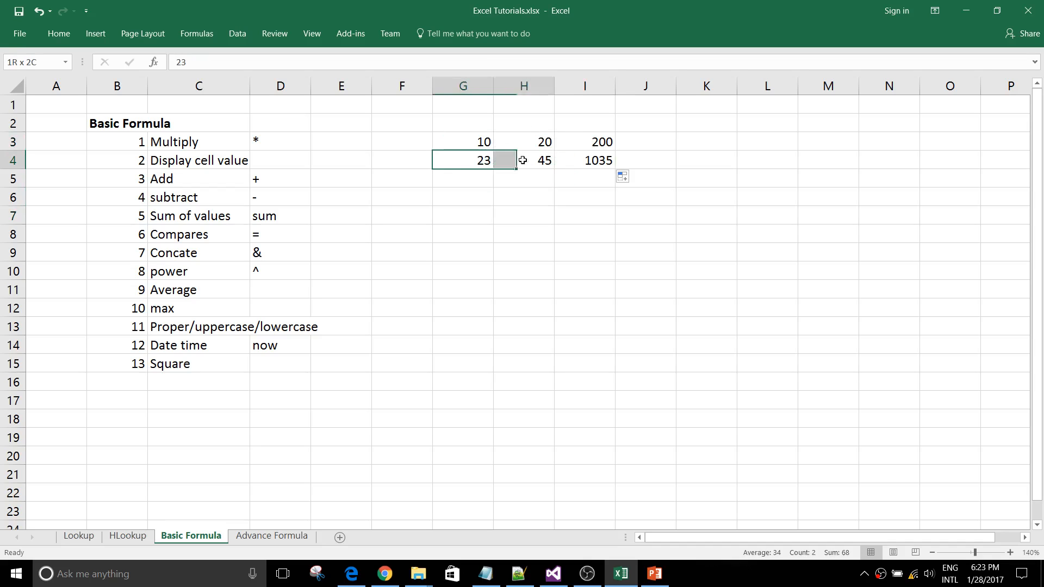
{"action": "left_click", "coordinate": [540, 226]}
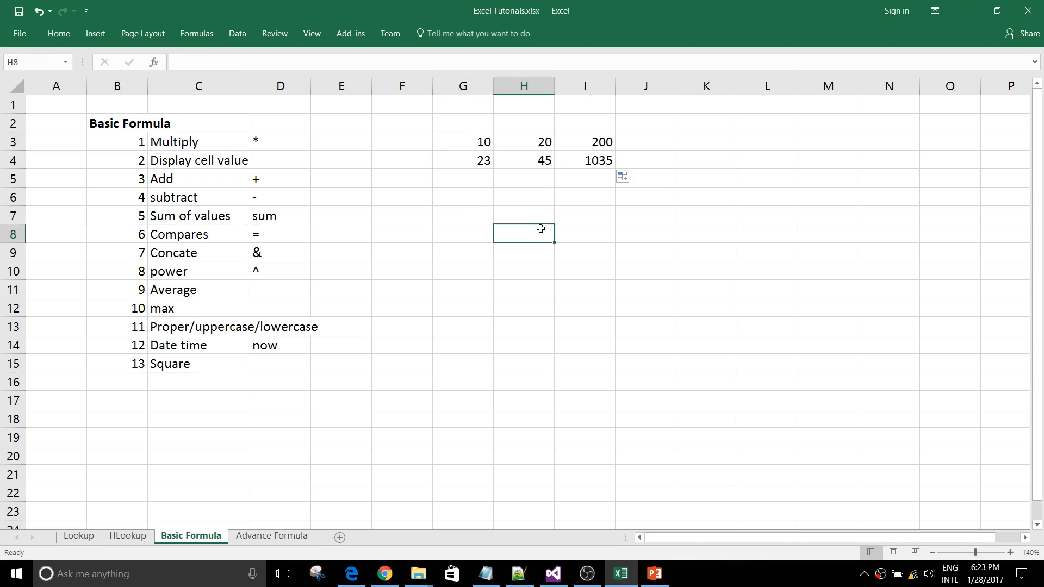
{"action": "left_click", "coordinate": [586, 211]}
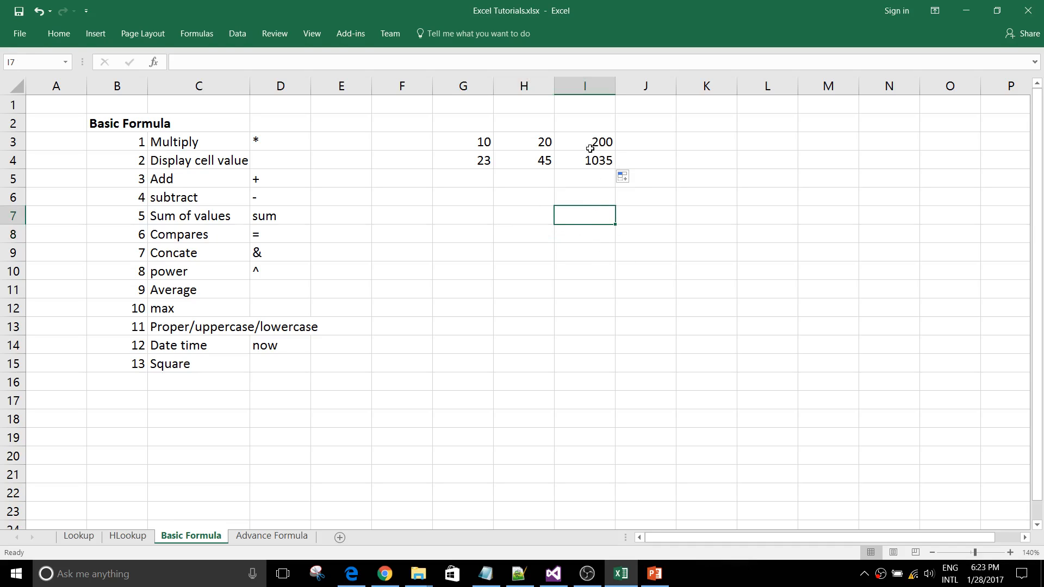
Step: Clear the multiplication formulas from cells I3 and I4
{"action": "left_click_drag", "start_coordinate": [596, 139], "coordinate": [599, 157]}
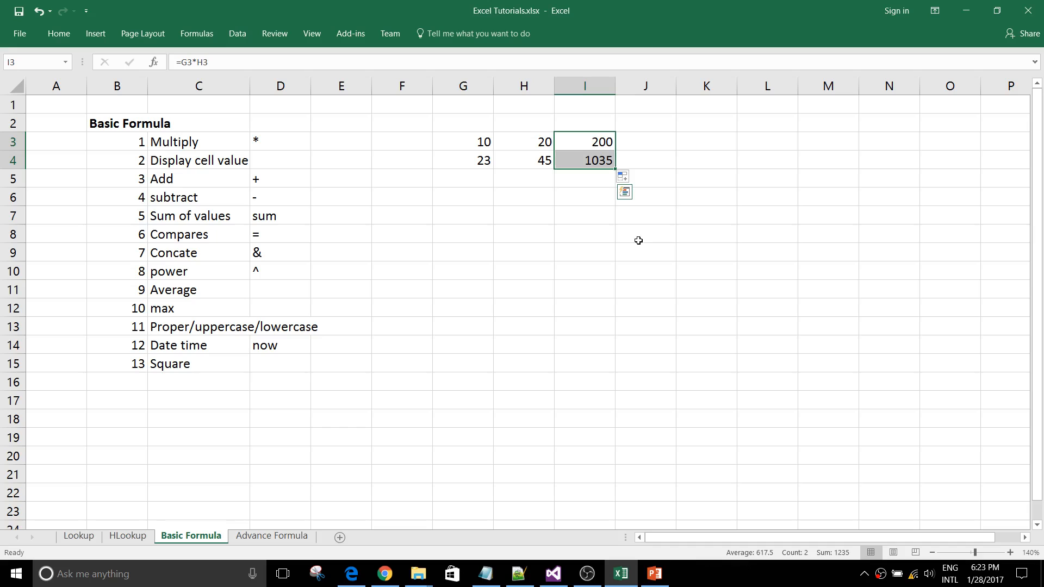
{"action": "key", "text": "BackSpace"}
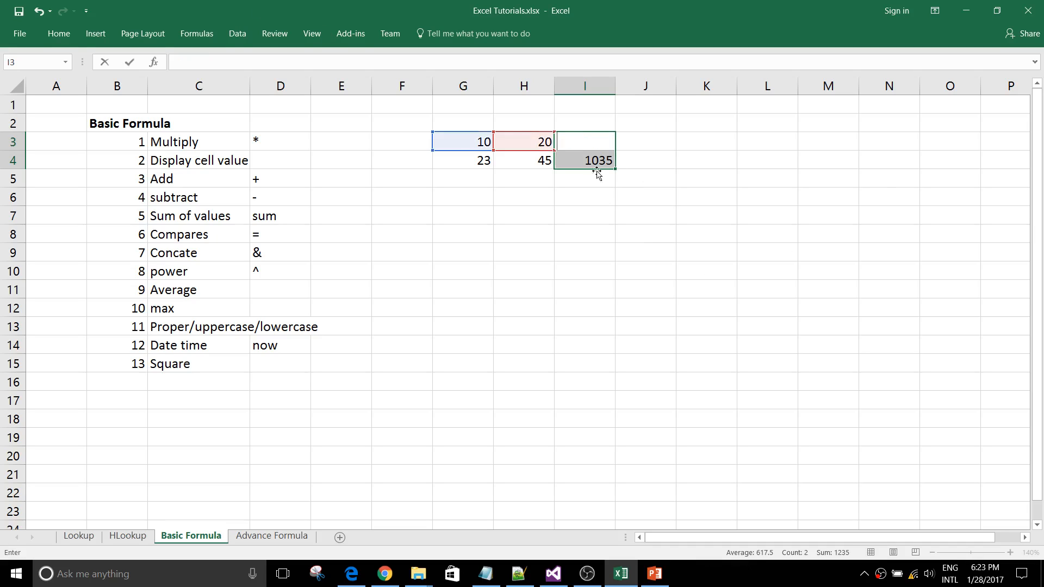
{"action": "left_click", "coordinate": [591, 165]}
{"action": "key", "text": "BackSpace"}
{"action": "left_click", "coordinate": [589, 196]}
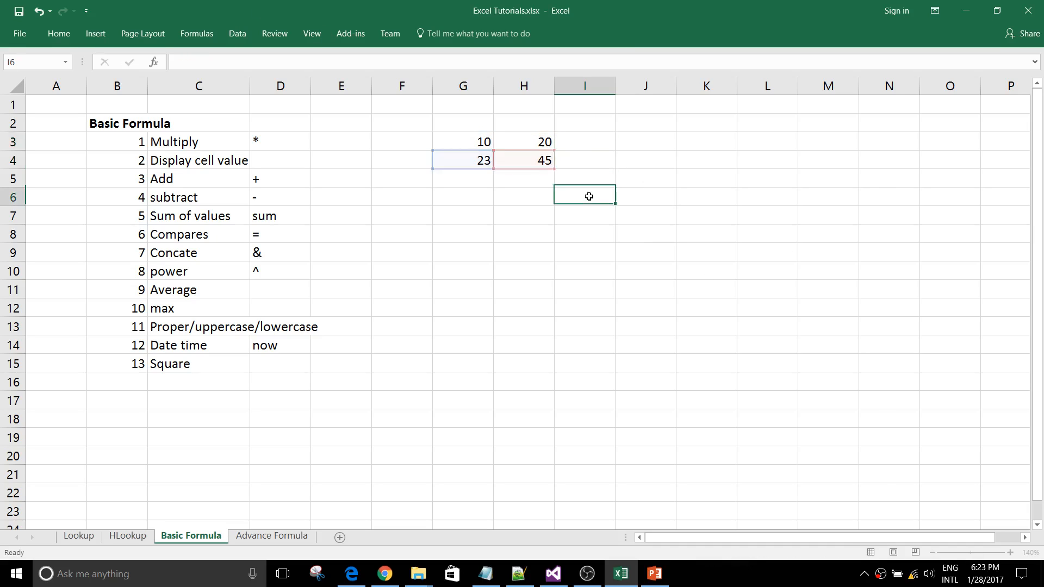
Step: Enter the formula =G3 in cell K3 to display the value of G3
{"action": "left_click", "coordinate": [481, 143]}
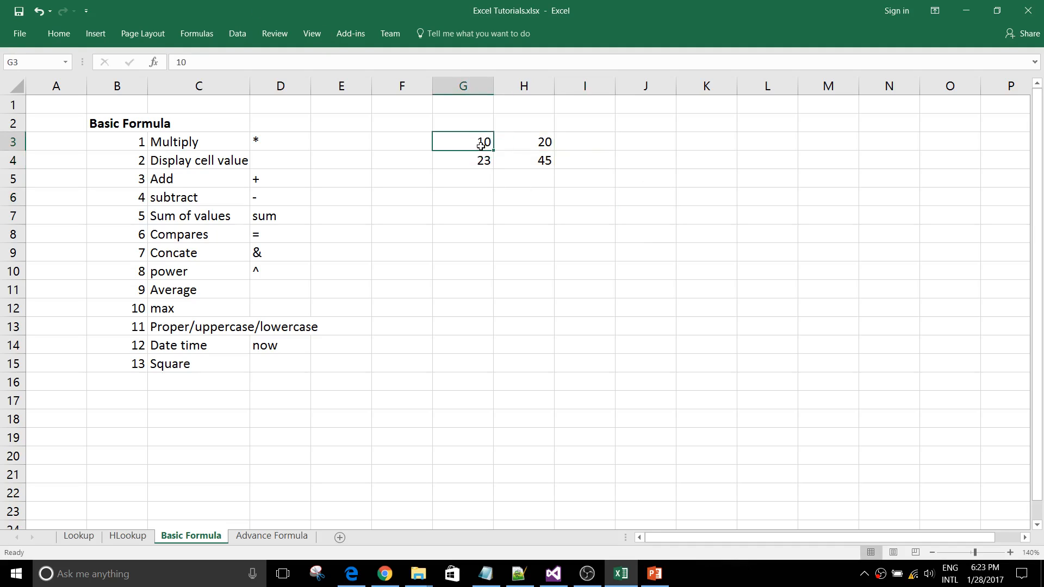
{"action": "left_click", "coordinate": [477, 158]}
{"action": "left_click", "coordinate": [687, 141]}
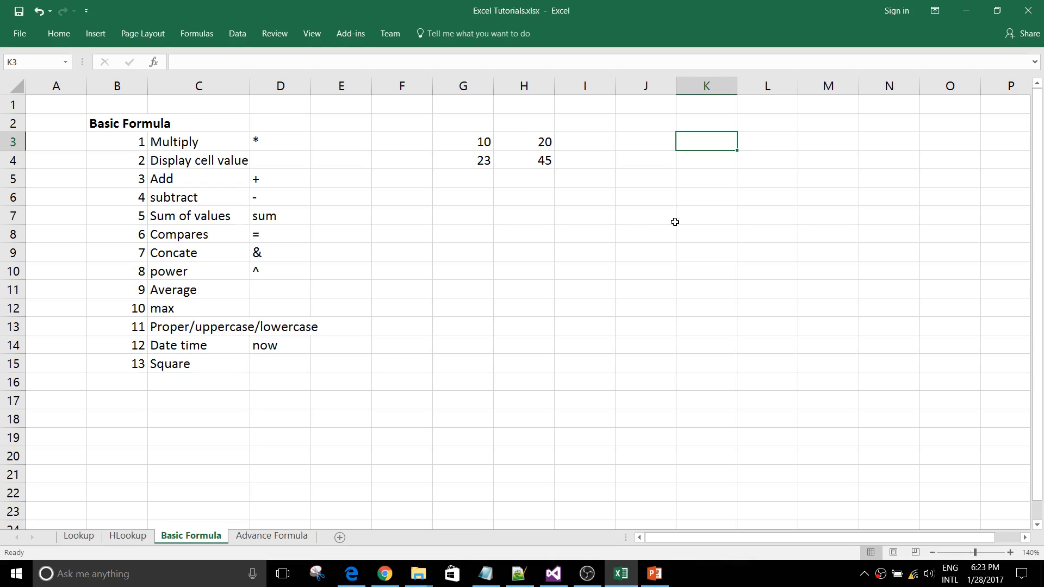
{"action": "type", "text": "="}
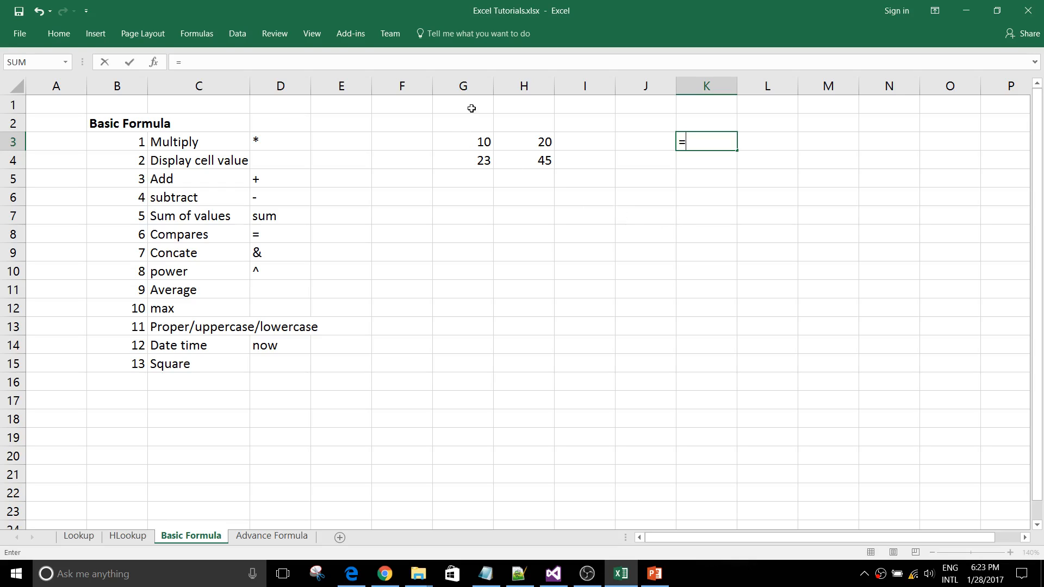
{"action": "left_click", "coordinate": [476, 138]}
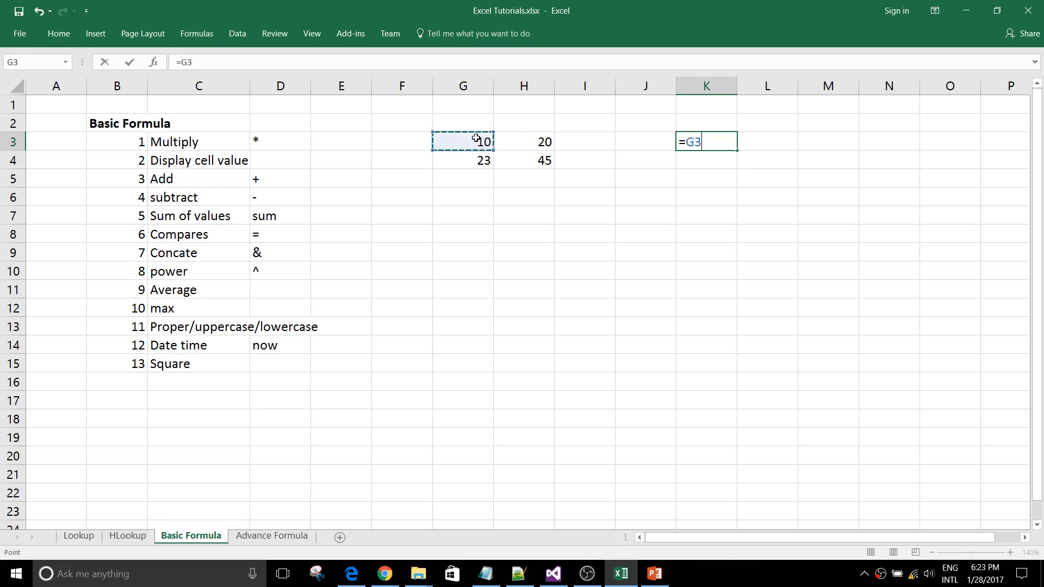
{"action": "key", "text": "Return"}
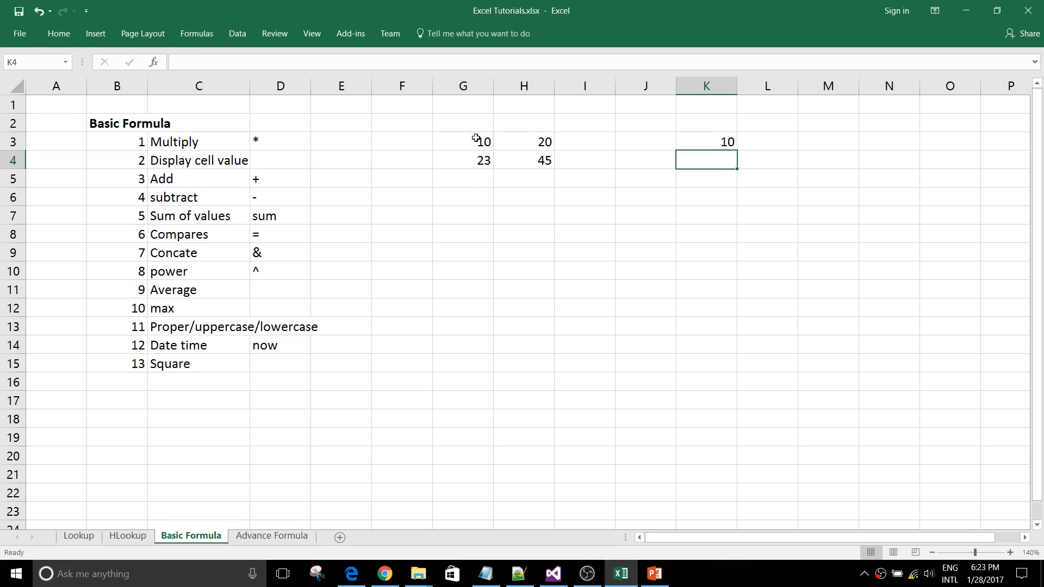
Step: Fill the reference formula from K3 down to K4 to display the second row's value
{"action": "left_click", "coordinate": [706, 145]}
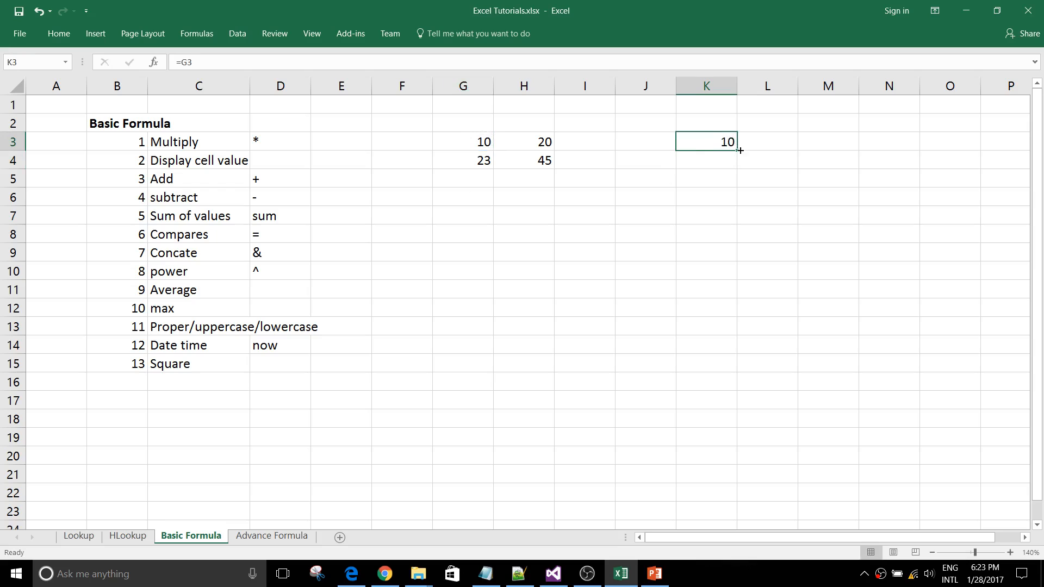
{"action": "left_click_drag", "start_coordinate": [740, 150], "coordinate": [737, 169]}
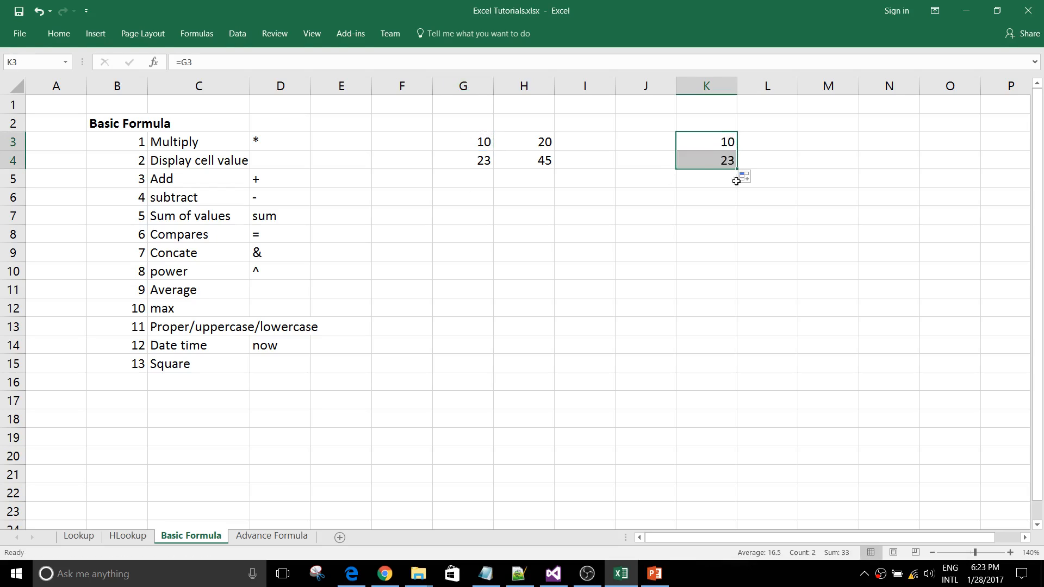
{"action": "left_click", "coordinate": [711, 162]}
Step: Compare the source cells G3 and G4 with the cells in column K that reference them
{"action": "left_click", "coordinate": [482, 143]}
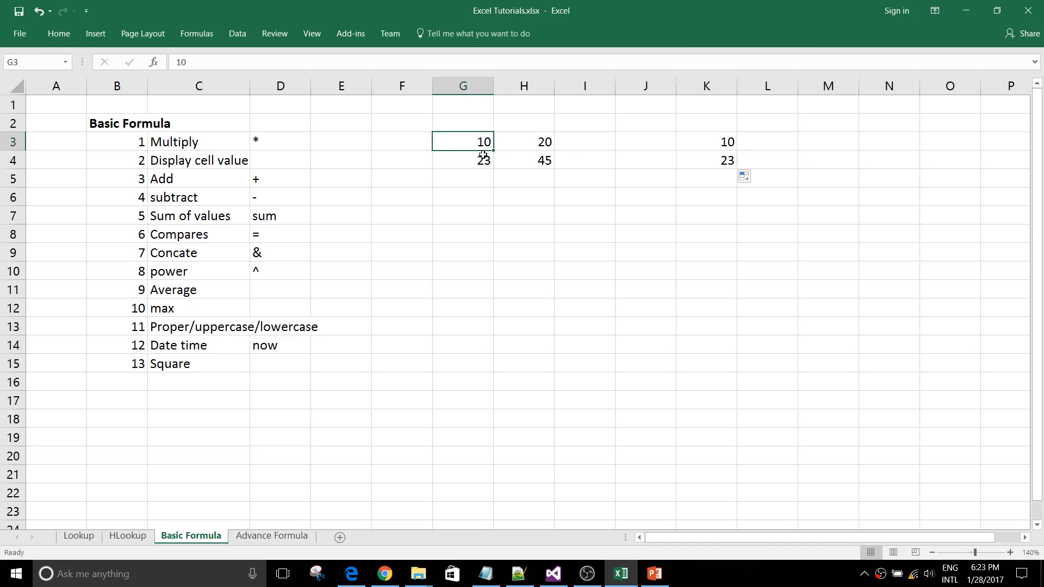
{"action": "left_click_drag", "start_coordinate": [482, 154], "coordinate": [484, 163]}
{"action": "left_click", "coordinate": [484, 196]}
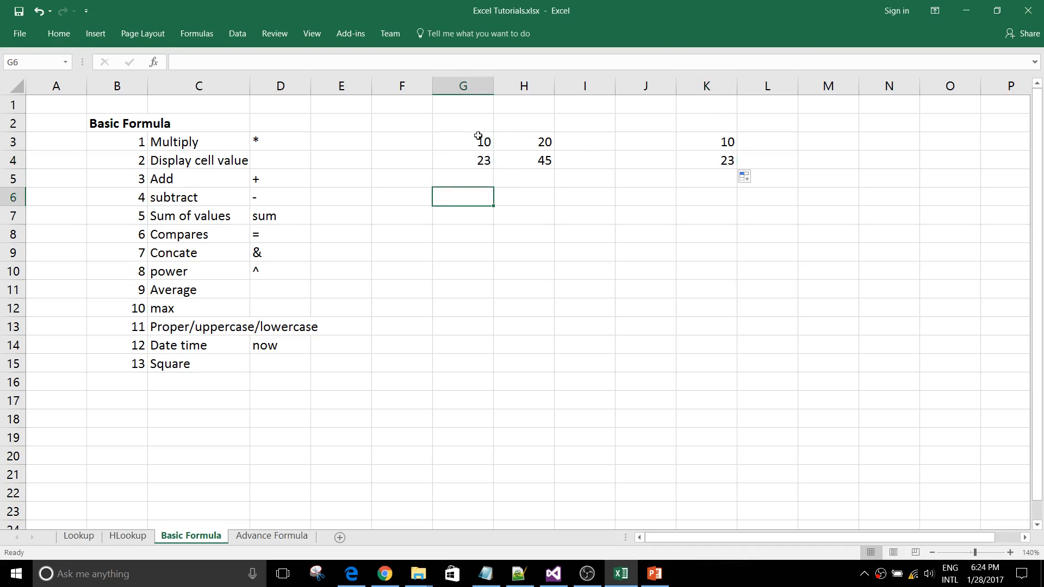
{"action": "left_click", "coordinate": [713, 141]}
{"action": "left_click", "coordinate": [475, 142]}
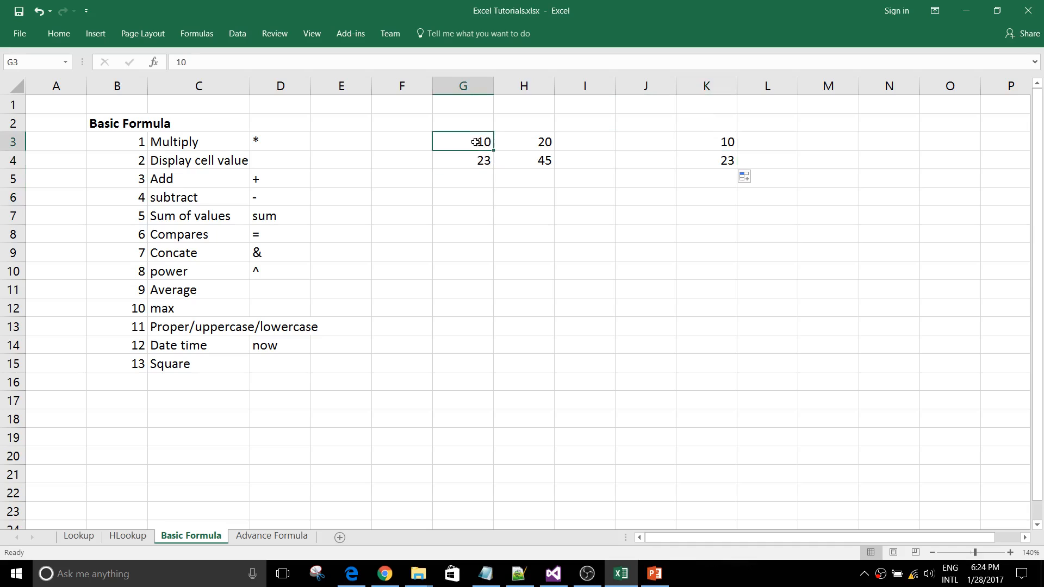
{"action": "left_click_drag", "start_coordinate": [719, 142], "coordinate": [717, 275]}
{"action": "left_click_drag", "start_coordinate": [474, 145], "coordinate": [707, 292]}
{"action": "left_click_drag", "start_coordinate": [725, 141], "coordinate": [703, 321]}
{"action": "left_click", "coordinate": [636, 232]}
Step: Enter the formula =G3+H3 in cell I3 to demonstrate addition
{"action": "left_click", "coordinate": [176, 163]}
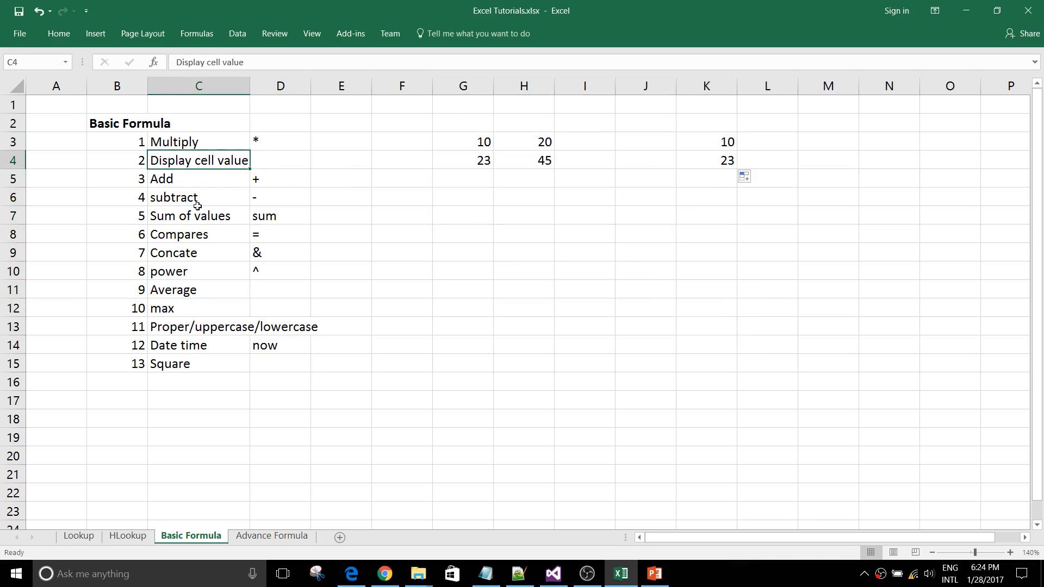
{"action": "left_click", "coordinate": [184, 186]}
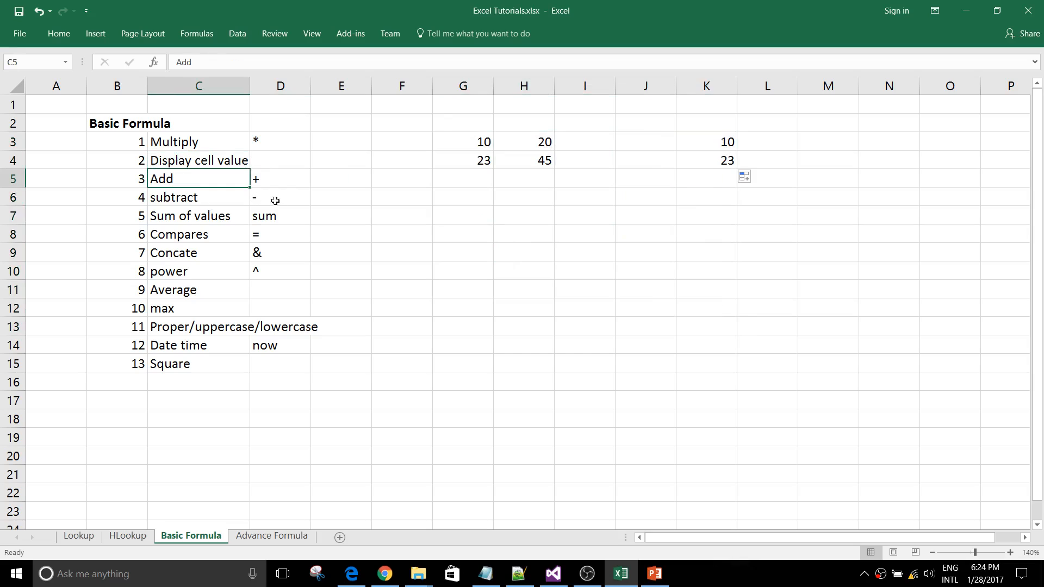
{"action": "left_click", "coordinate": [586, 141]}
{"action": "type", "text": "="}
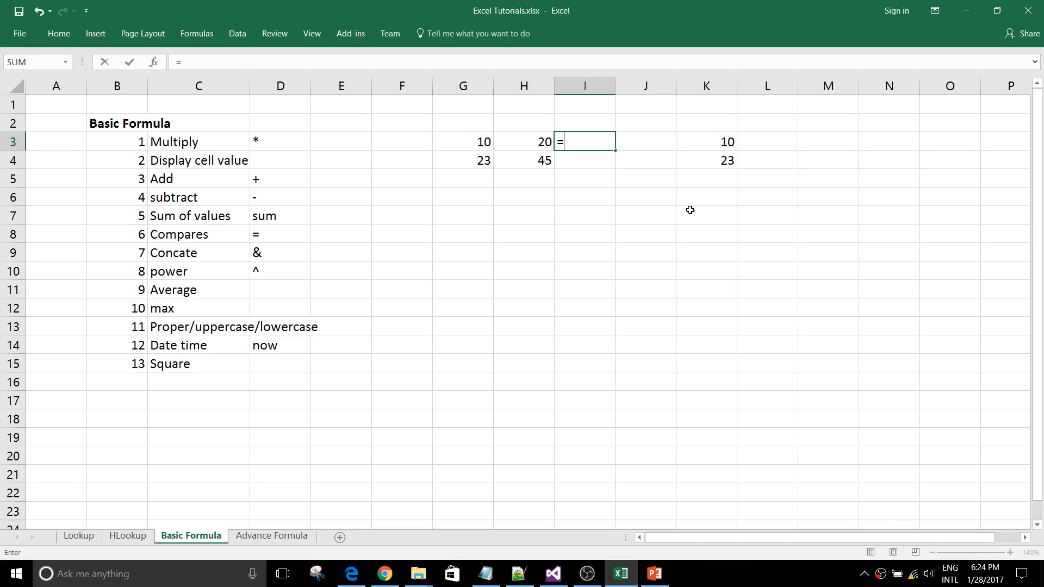
{"action": "left_click", "coordinate": [472, 146]}
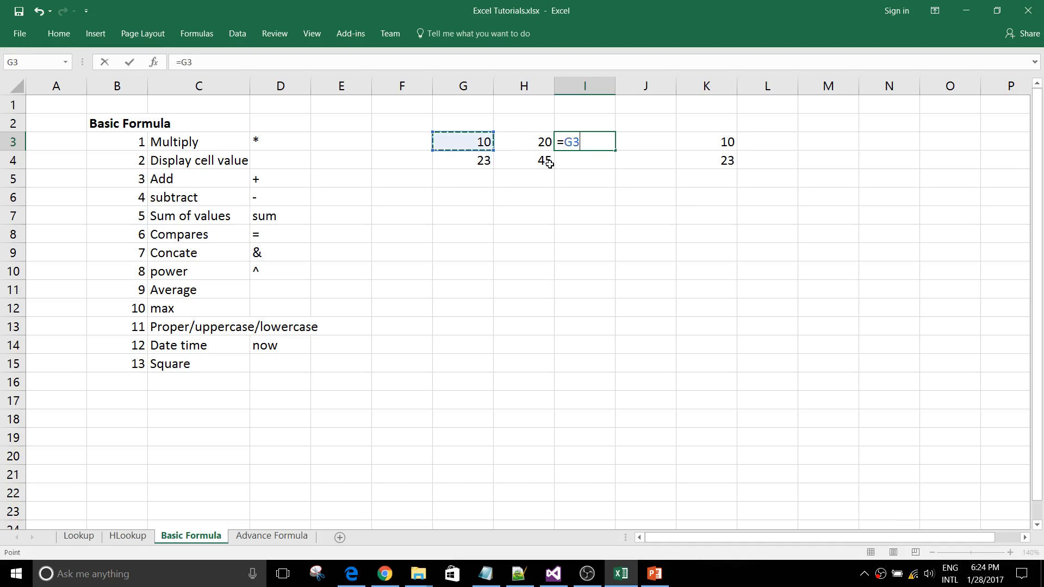
{"action": "type", "text": "+"}
{"action": "left_click", "coordinate": [542, 141]}
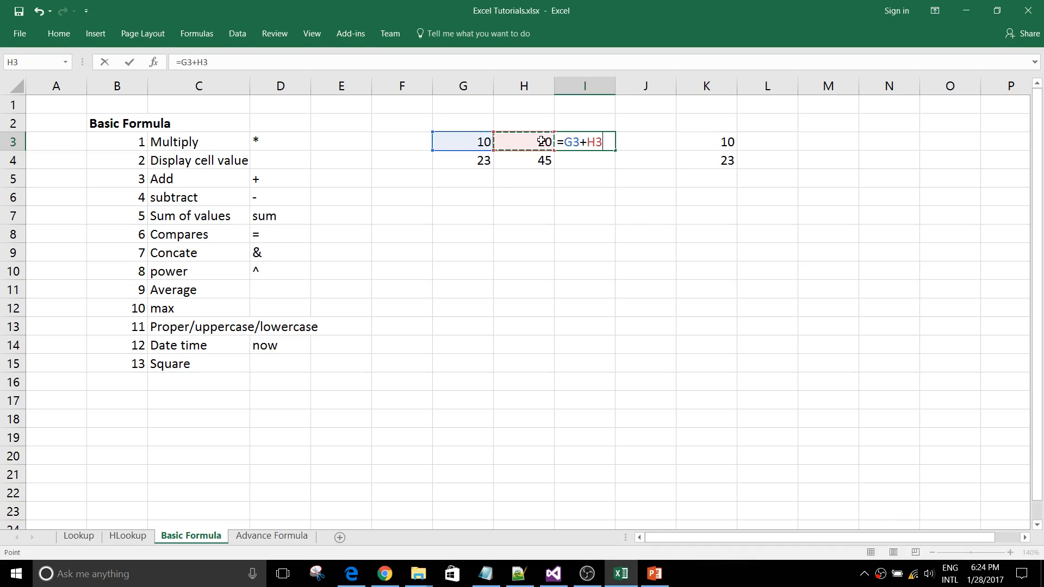
{"action": "key", "text": "Return"}
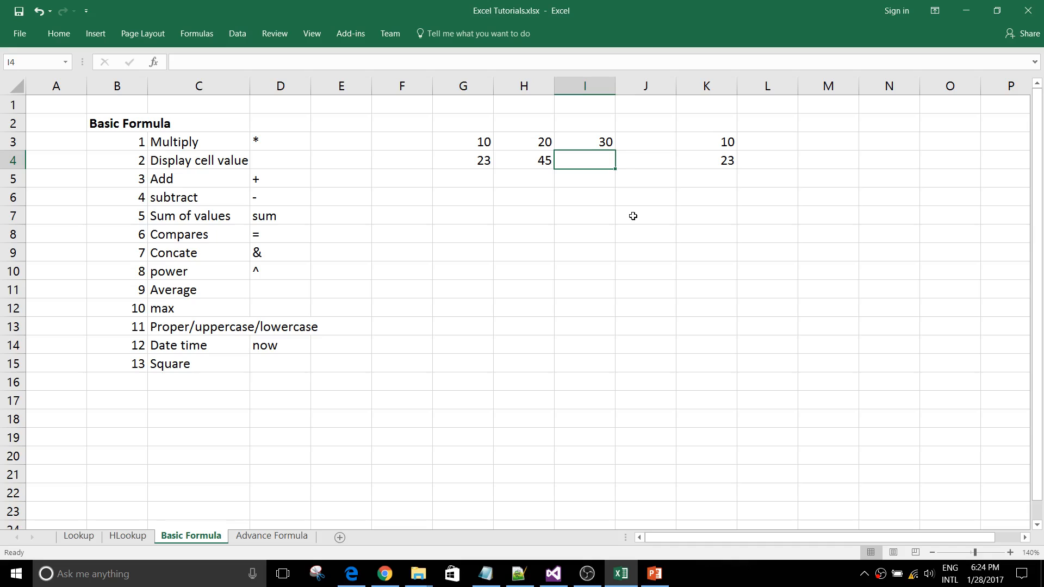
Step: Fill the addition formula from I3 down to I4
{"action": "left_click", "coordinate": [603, 144]}
{"action": "left_click_drag", "start_coordinate": [615, 153], "coordinate": [615, 166]}
{"action": "left_click", "coordinate": [570, 186]}
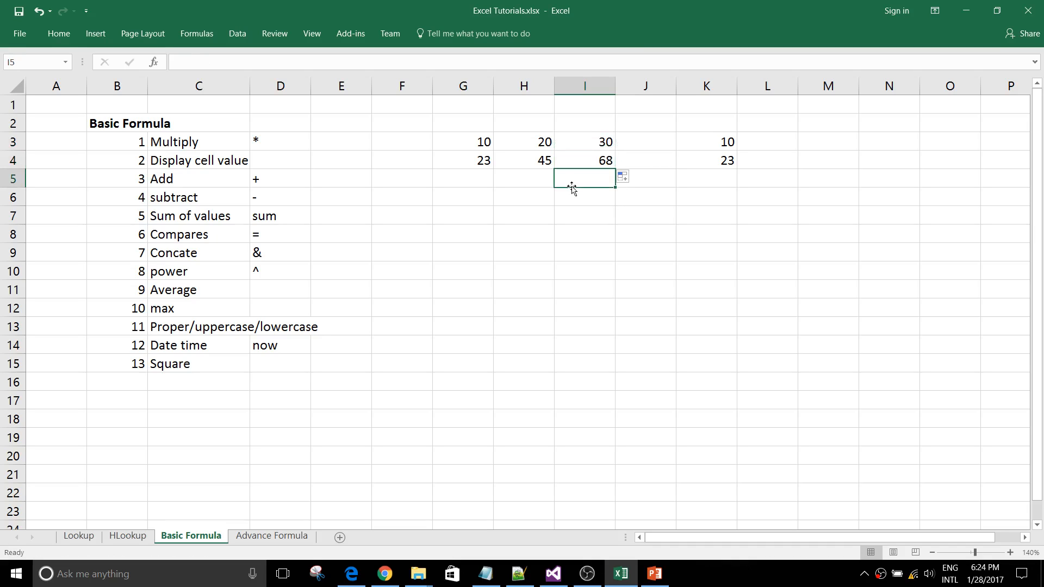
Step: Change the operator in the I3 formula from plus to minus so it is =G3-H3
{"action": "left_click", "coordinate": [193, 185]}
{"action": "left_click", "coordinate": [209, 202]}
{"action": "left_click", "coordinate": [592, 142]}
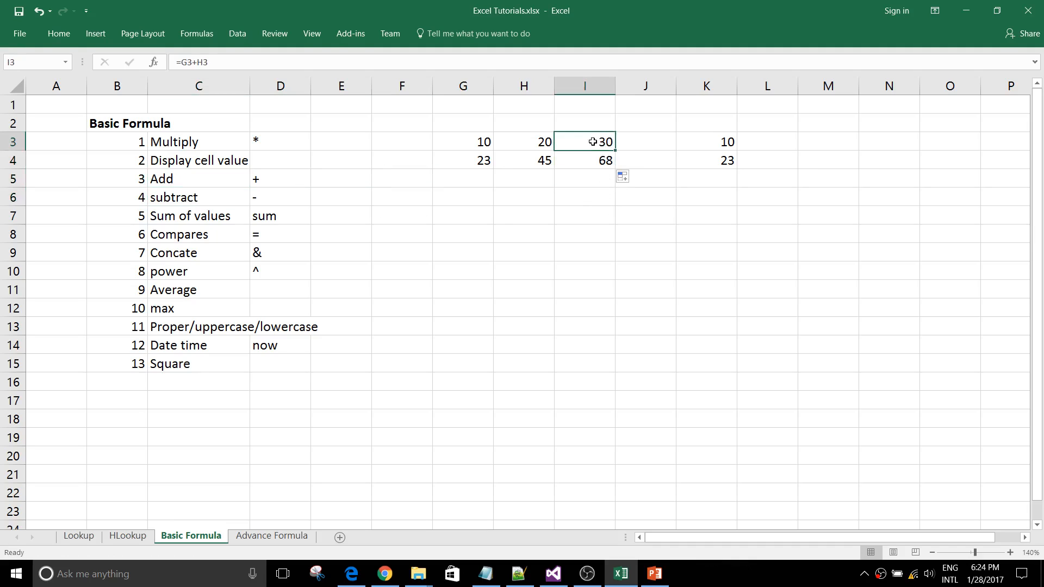
{"action": "key", "text": "F2"}
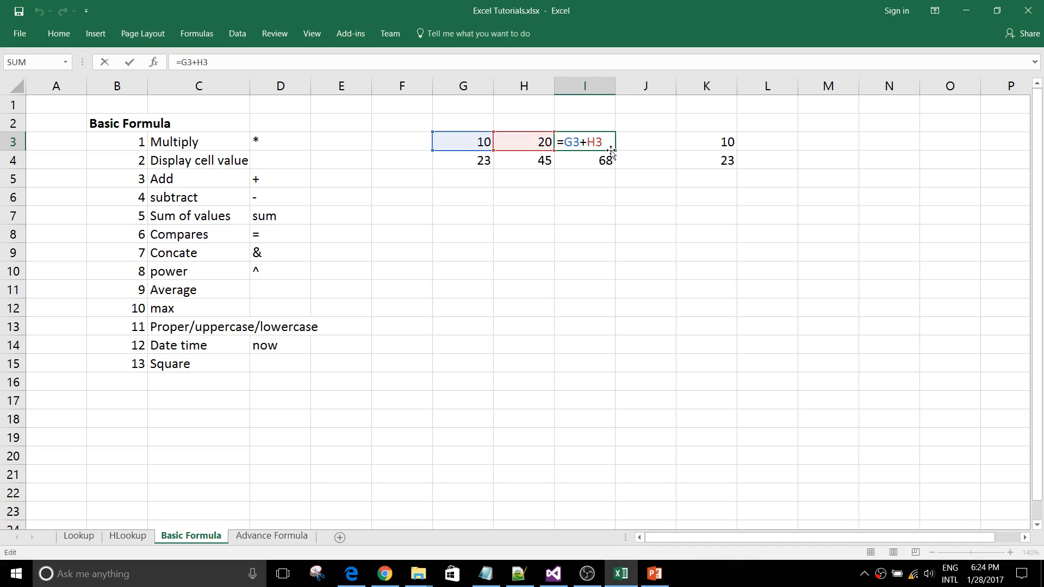
{"action": "key", "text": "BackSpace"}
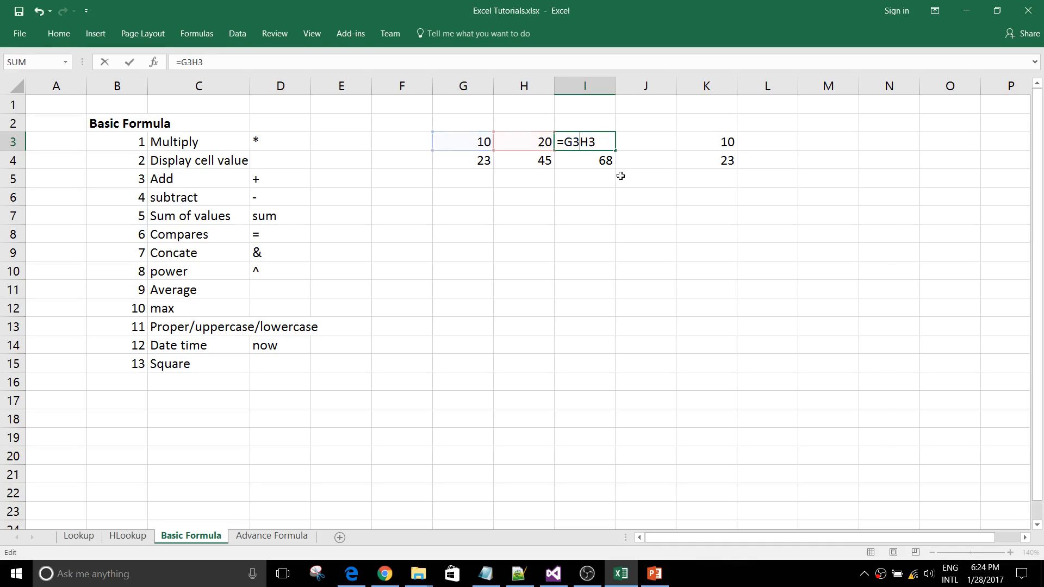
{"action": "type", "text": "-"}
{"action": "key", "text": "Return"}
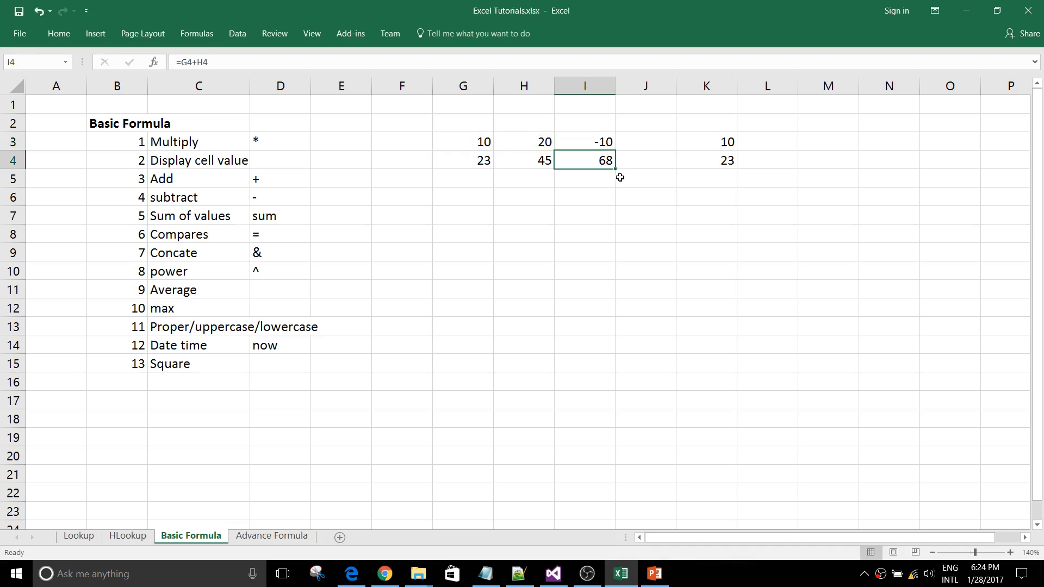
Step: Fill the subtraction formula from I3 down to I4
{"action": "left_click", "coordinate": [605, 145]}
{"action": "left_click_drag", "start_coordinate": [615, 148], "coordinate": [612, 165]}
{"action": "left_click", "coordinate": [603, 193]}
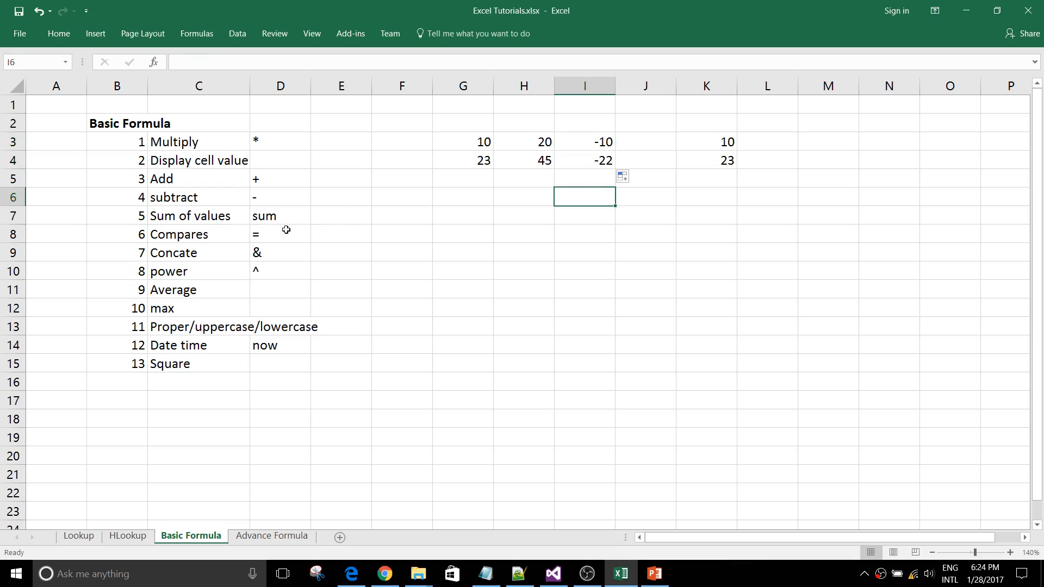
Step: Review the listed topics up to Sum of values, and clear the subtraction formulas from I3:I4
{"action": "left_click_drag", "start_coordinate": [181, 142], "coordinate": [187, 202]}
{"action": "left_click", "coordinate": [235, 251]}
{"action": "left_click", "coordinate": [208, 220]}
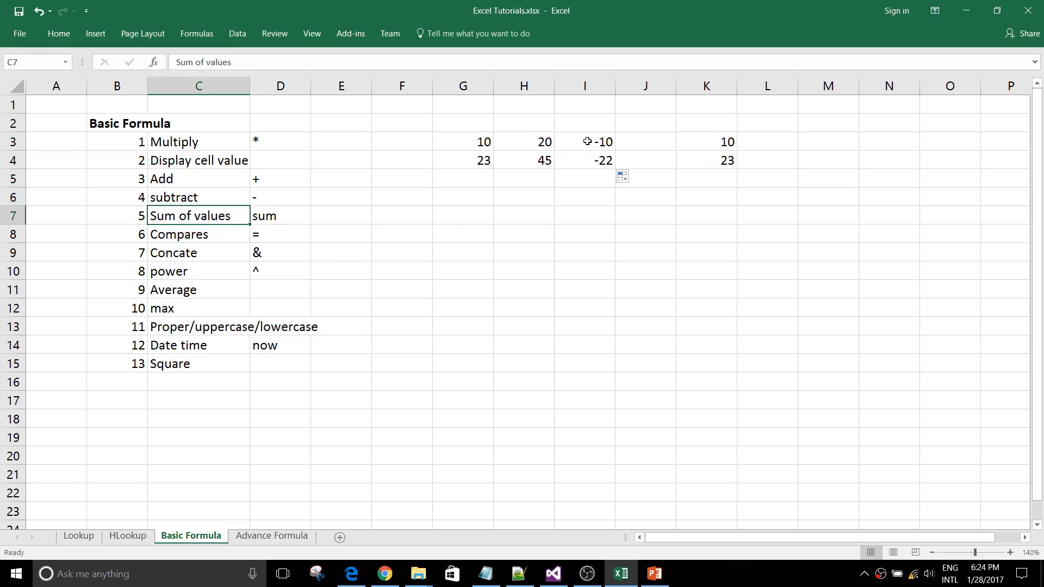
{"action": "left_click_drag", "start_coordinate": [587, 140], "coordinate": [590, 156]}
{"action": "key", "text": "Delete"}
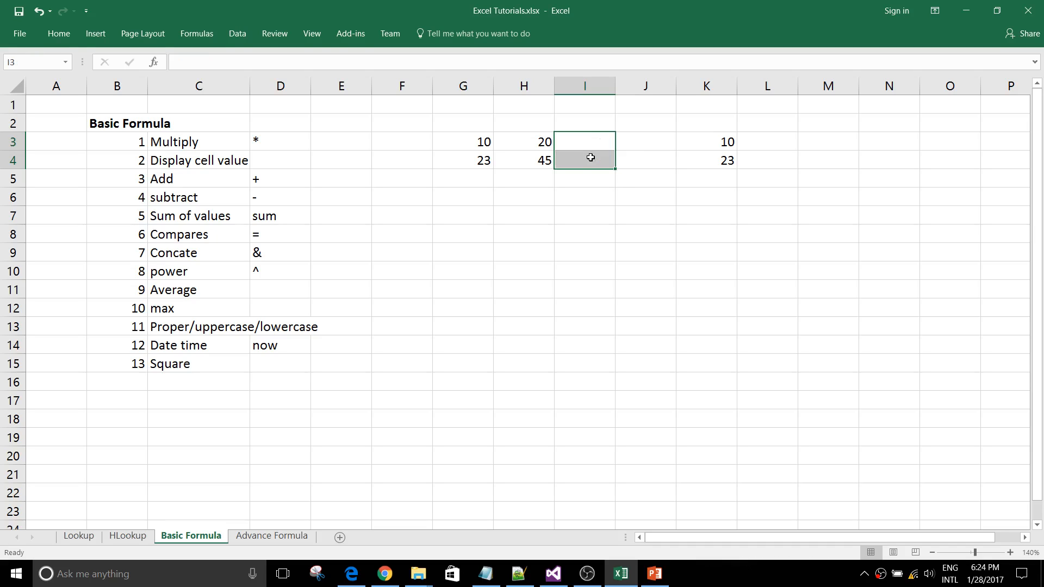
{"action": "left_click", "coordinate": [579, 228]}
Step: Add a third column of input numbers by entering 34 in F3 and 67 in F4
{"action": "left_click_drag", "start_coordinate": [473, 145], "coordinate": [523, 144]}
{"action": "left_click", "coordinate": [525, 173]}
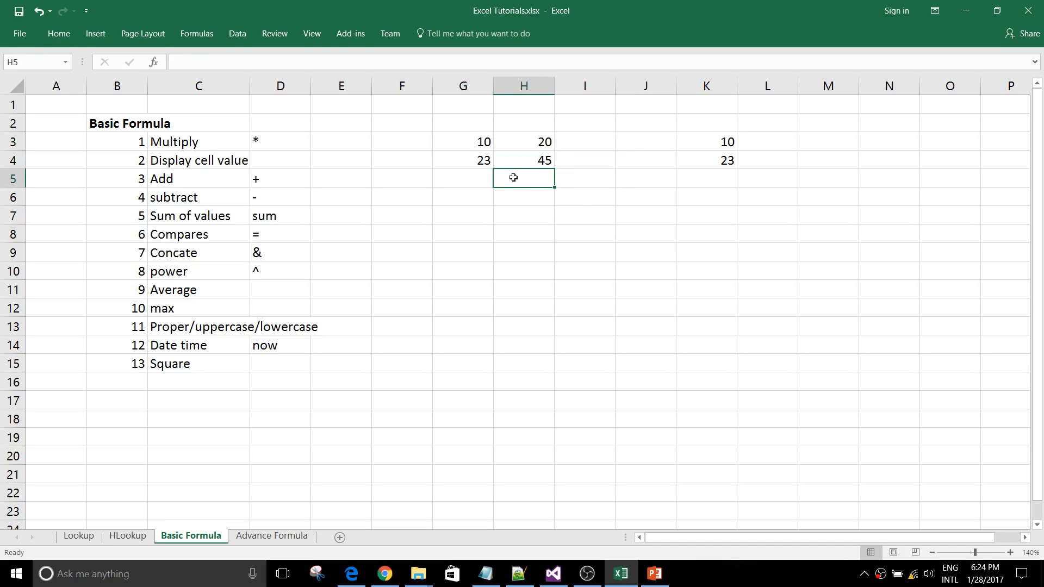
{"action": "left_click", "coordinate": [474, 141]}
{"action": "left_click", "coordinate": [517, 140]}
{"action": "left_click", "coordinate": [214, 181]}
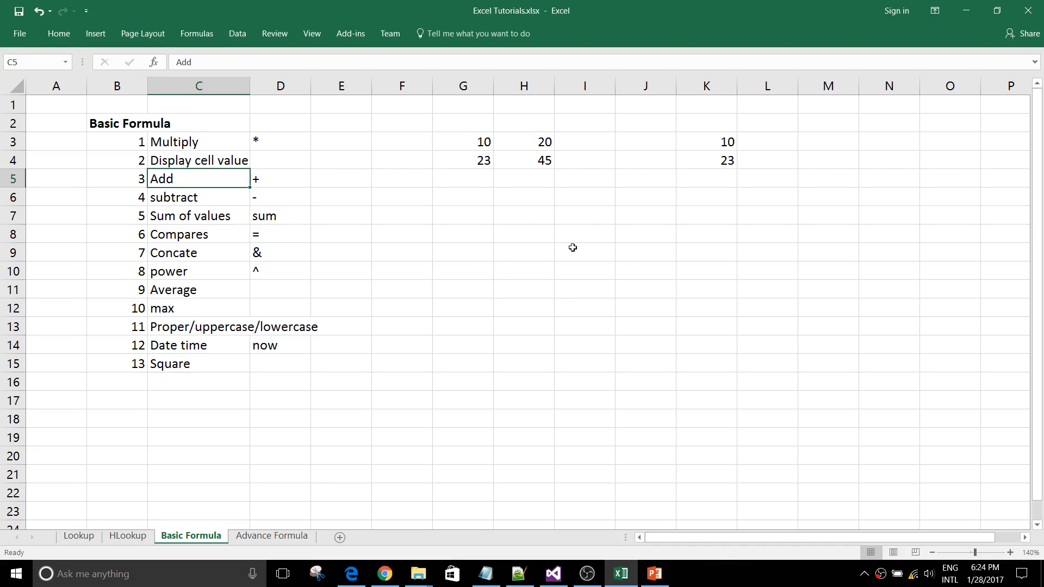
{"action": "left_click", "coordinate": [398, 137]}
{"action": "type", "text": "34"}
{"action": "key", "text": "Return"}
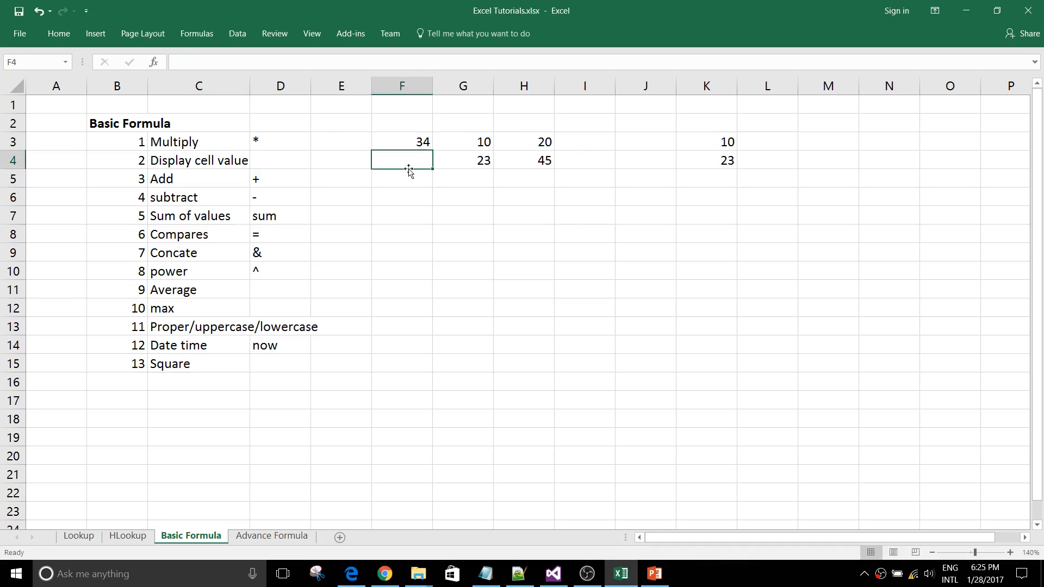
{"action": "type", "text": "67"}
{"action": "left_click", "coordinate": [459, 192]}
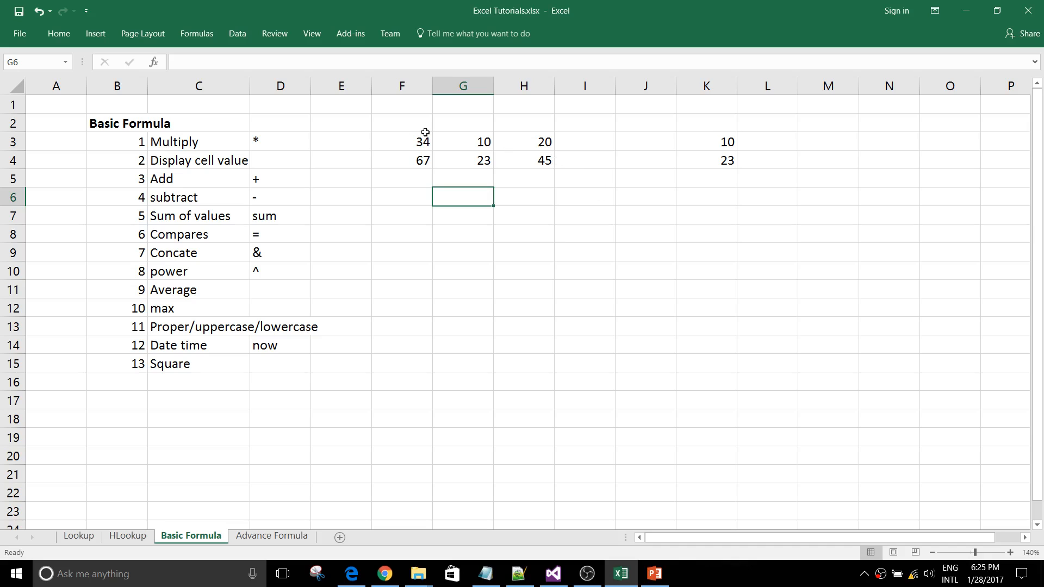
Step: Enter the formula =SUM(F3:H3) in I3 to total the three numbers in row 3
{"action": "left_click_drag", "start_coordinate": [406, 141], "coordinate": [549, 141]}
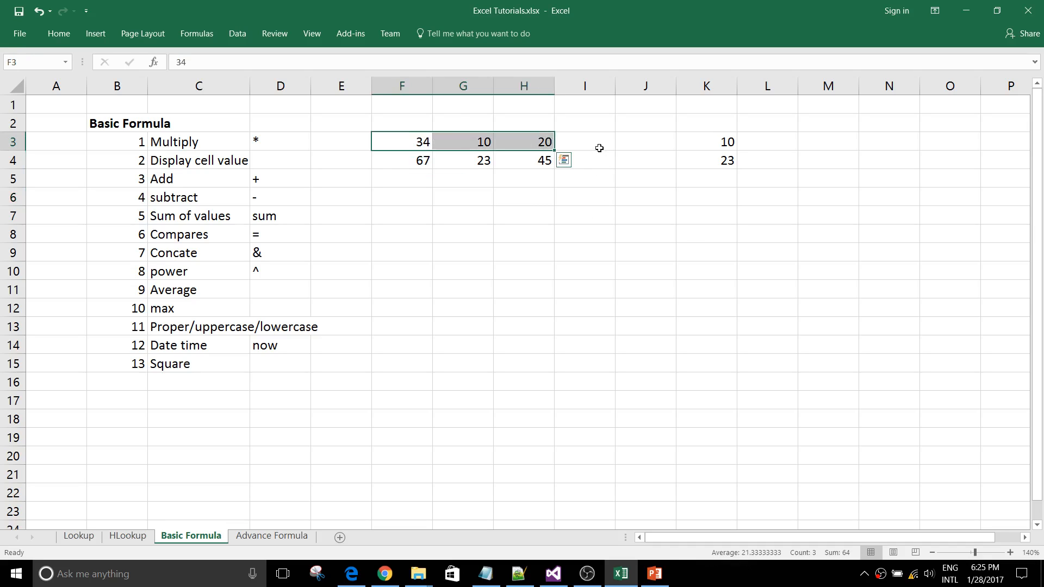
{"action": "left_click", "coordinate": [596, 146]}
{"action": "type", "text": "="}
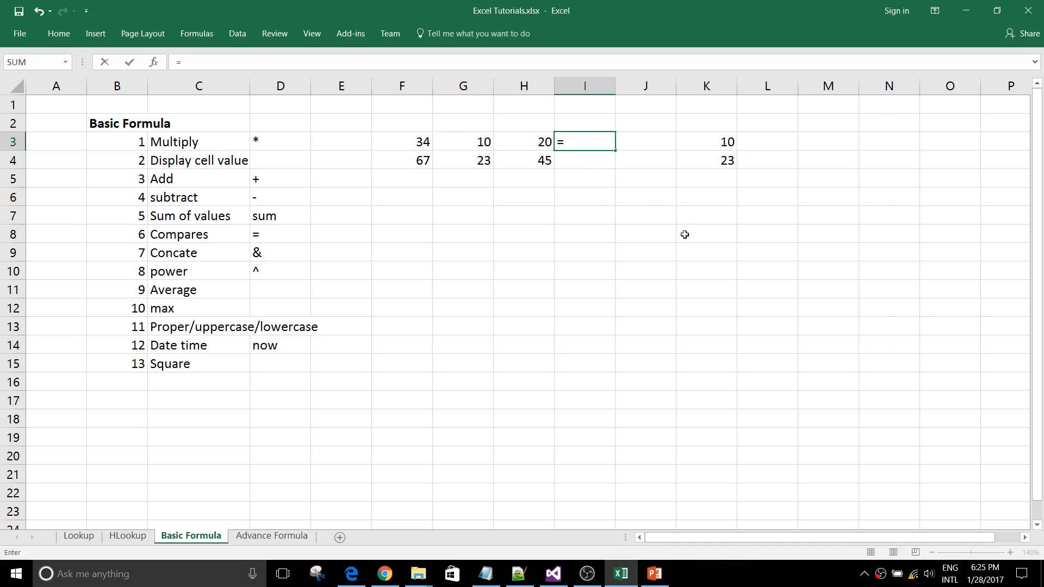
{"action": "type", "text": "sum"}
{"action": "key", "text": "Tab"}
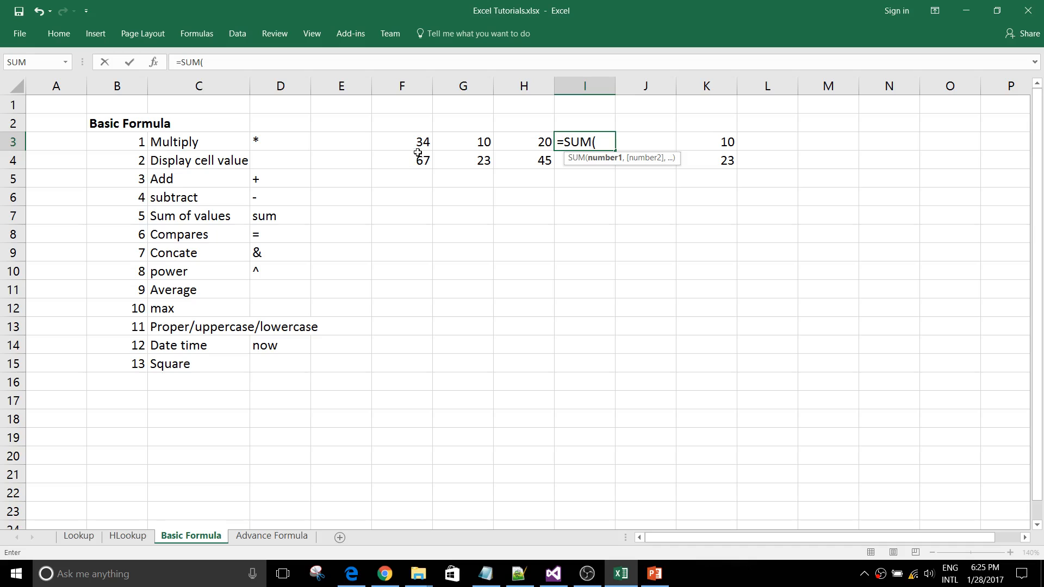
{"action": "left_click_drag", "start_coordinate": [414, 143], "coordinate": [524, 147]}
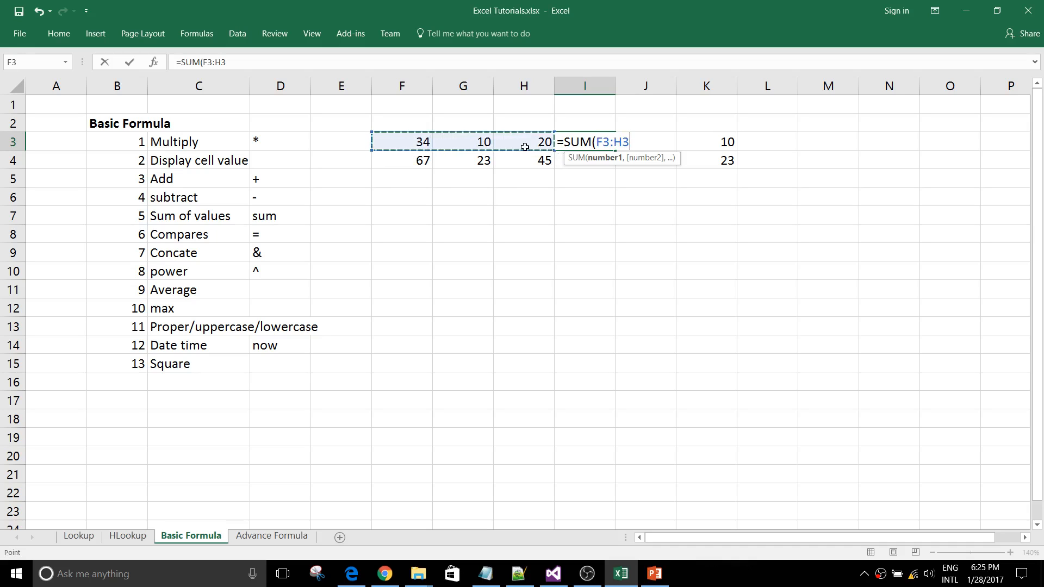
{"action": "type", "text": ")"}
{"action": "key", "text": "Return"}
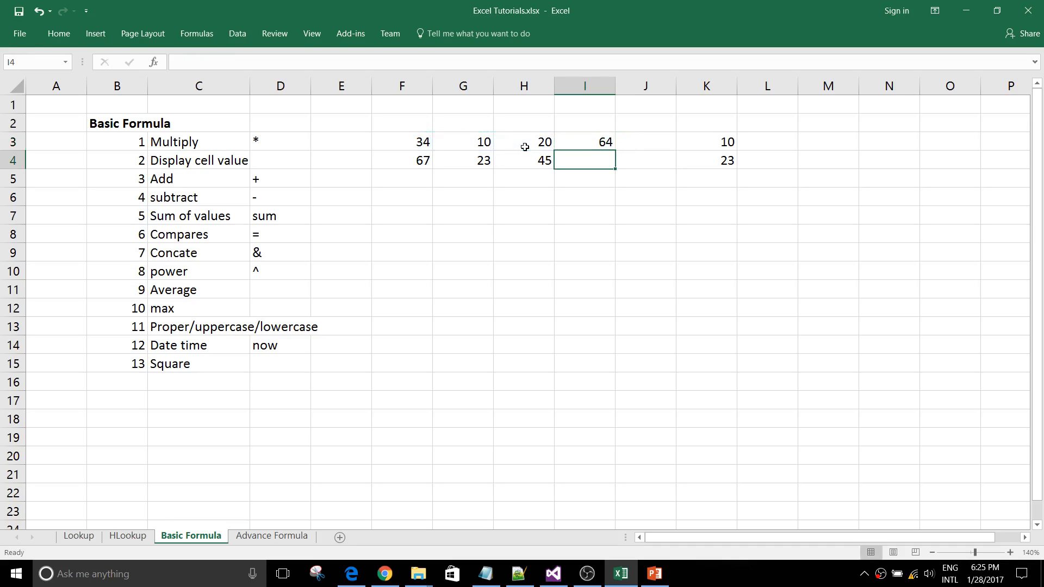
Step: Fill the SUM formula from I3 down to I4 and check it against the numbers in row 4
{"action": "left_click", "coordinate": [583, 144]}
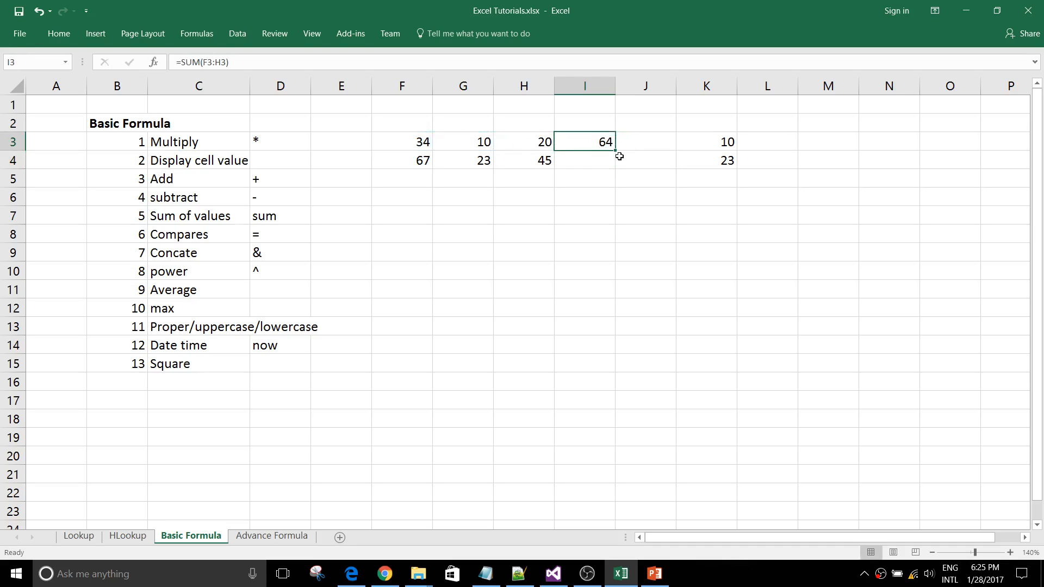
{"action": "left_click_drag", "start_coordinate": [617, 149], "coordinate": [609, 166]}
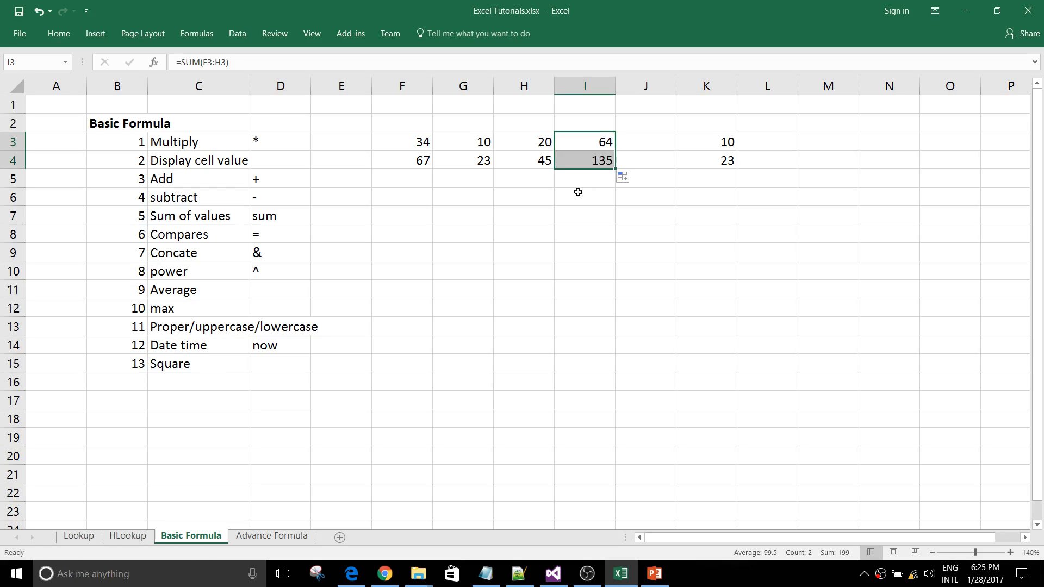
{"action": "left_click", "coordinate": [576, 179]}
{"action": "left_click_drag", "start_coordinate": [410, 163], "coordinate": [543, 163]}
{"action": "left_click", "coordinate": [524, 198]}
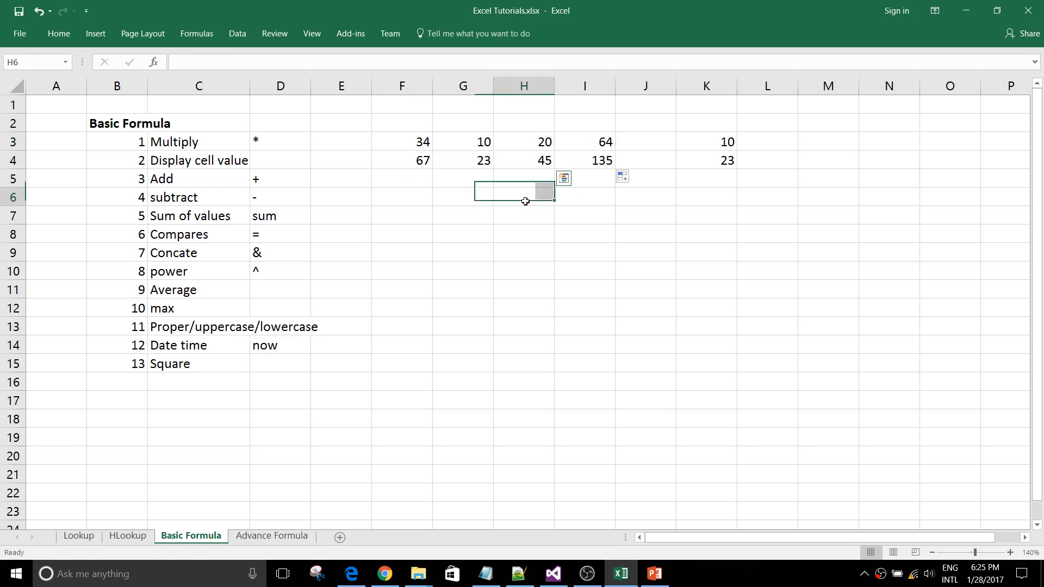
Step: Move on to the Compares topic and enter the comparison formula =F3=G3 in J3
{"action": "left_click_drag", "start_coordinate": [177, 216], "coordinate": [263, 217]}
{"action": "left_click", "coordinate": [263, 271]}
{"action": "left_click", "coordinate": [190, 239]}
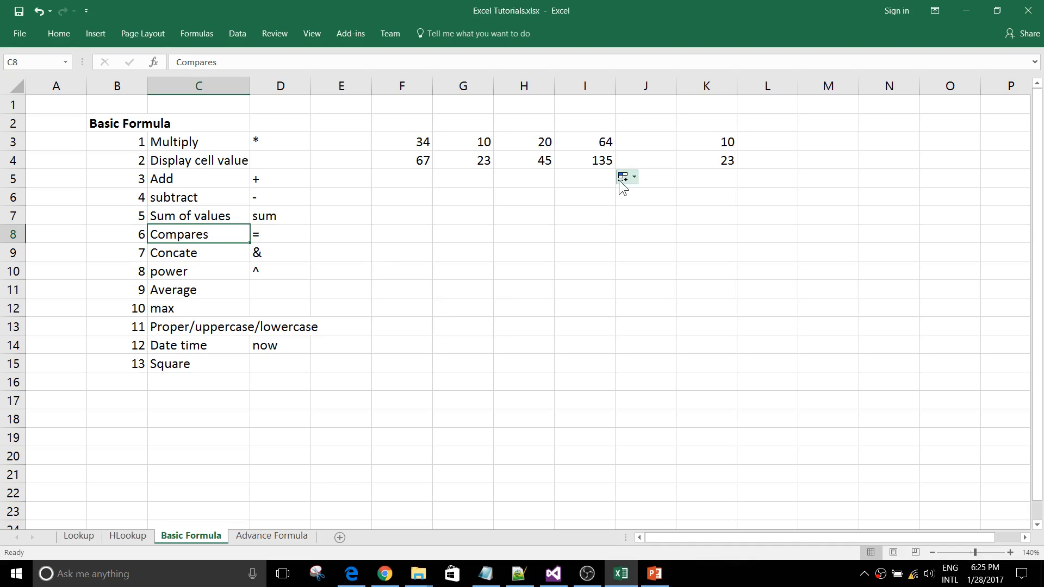
{"action": "left_click", "coordinate": [654, 144]}
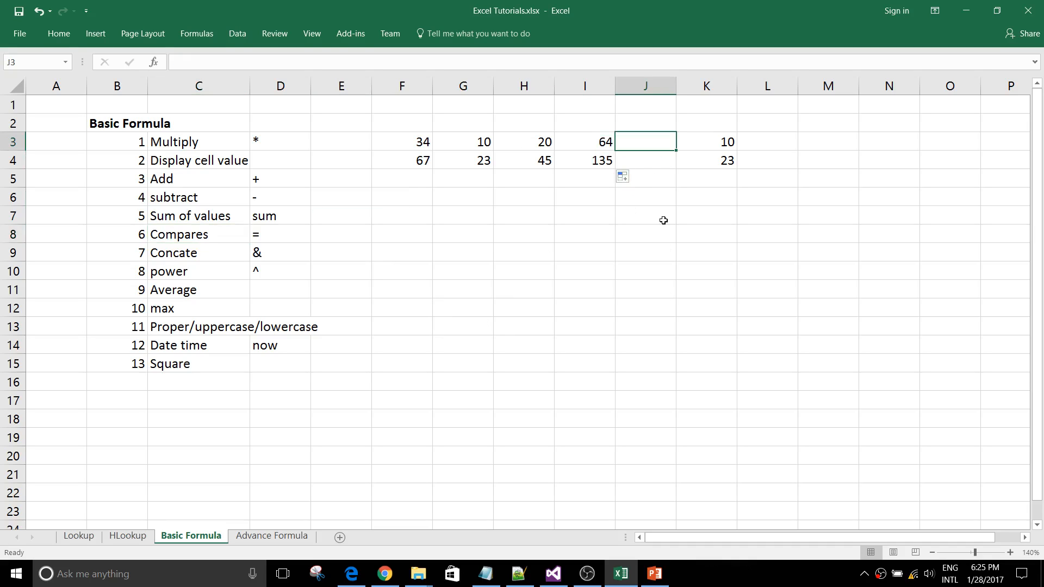
{"action": "type", "text": "="}
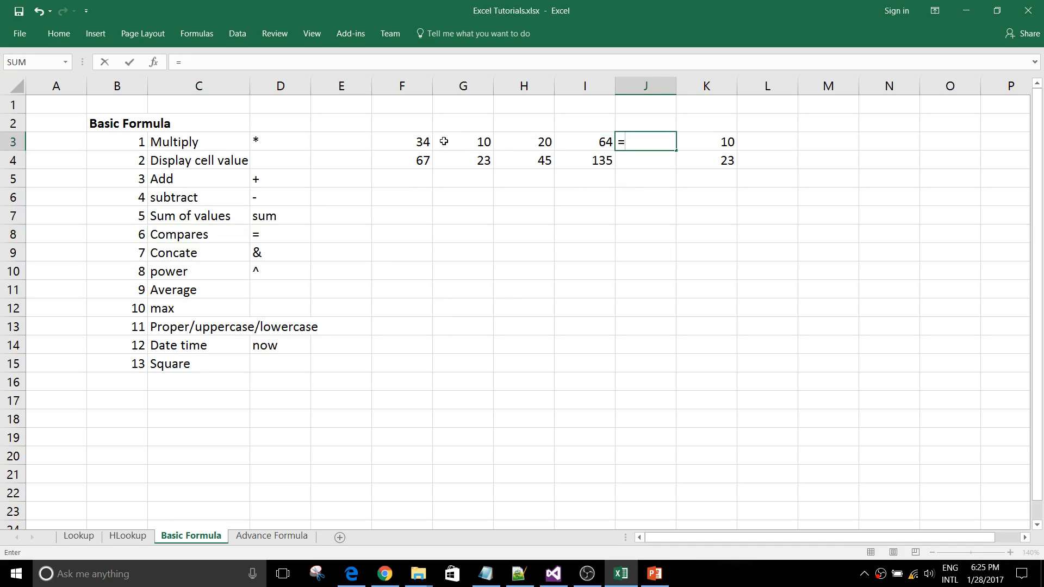
{"action": "left_click", "coordinate": [421, 145]}
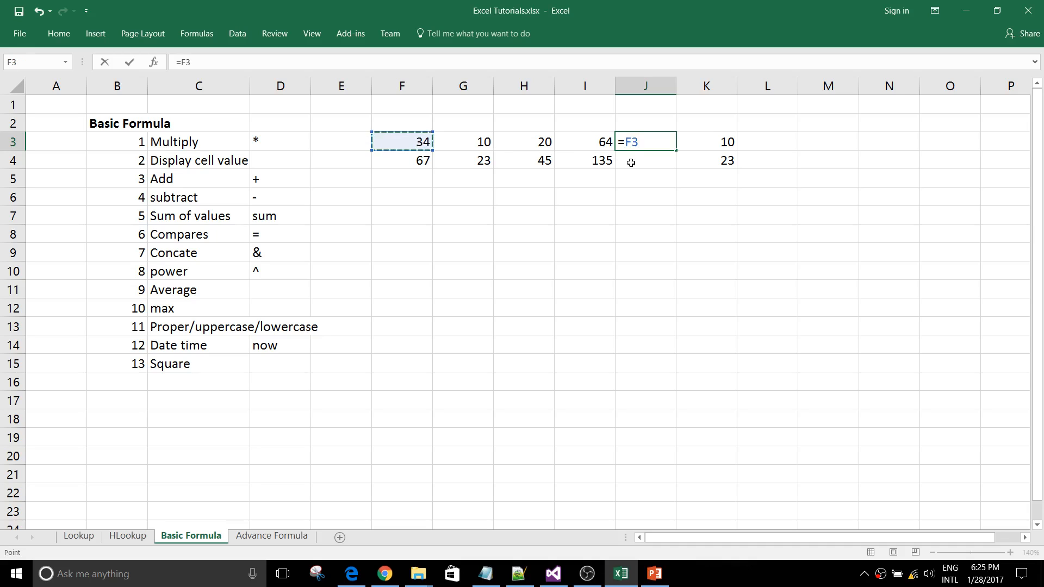
{"action": "type", "text": "="}
{"action": "left_click", "coordinate": [474, 145]}
{"action": "key", "text": "Return"}
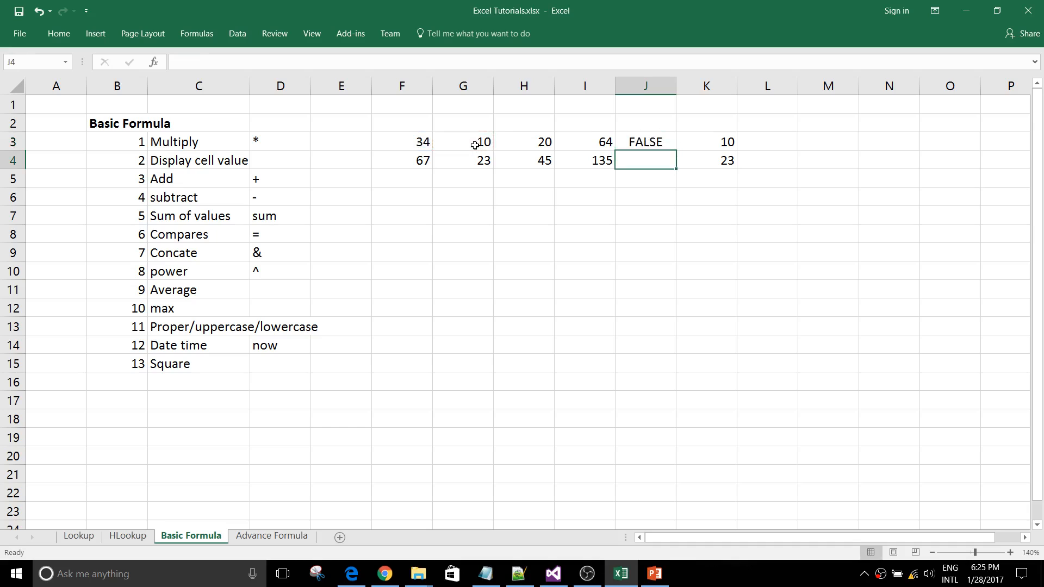
Step: Fill the comparison formula from J3 down to J4
{"action": "left_click", "coordinate": [652, 141]}
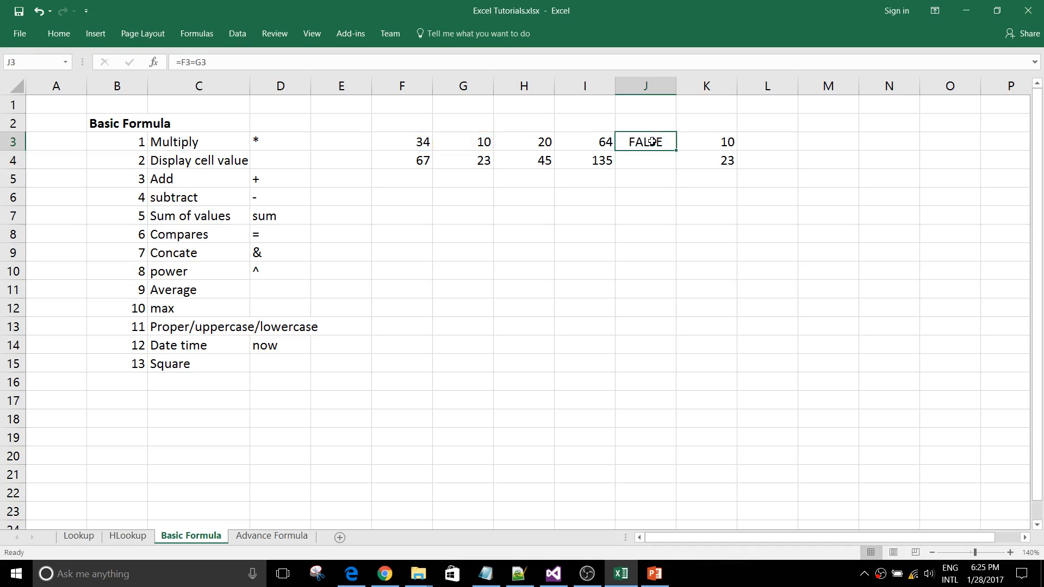
{"action": "left_click_drag", "start_coordinate": [679, 150], "coordinate": [674, 174]}
{"action": "left_click", "coordinate": [665, 193]}
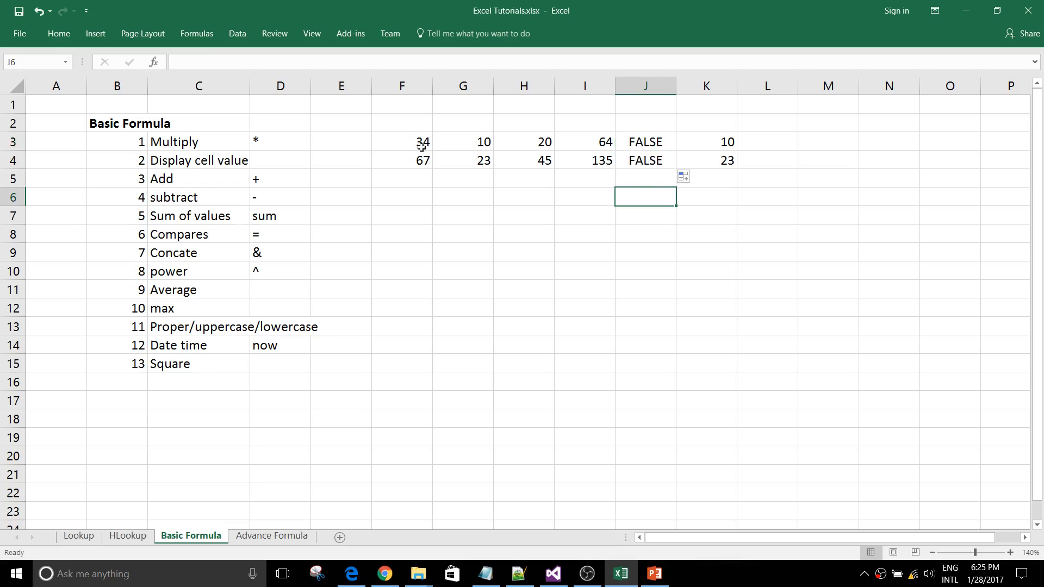
Step: Review the compared pairs in columns F and G, and set F4 to 23 so that it matches G4
{"action": "left_click_drag", "start_coordinate": [422, 143], "coordinate": [471, 140]}
{"action": "left_click_drag", "start_coordinate": [408, 163], "coordinate": [463, 162]}
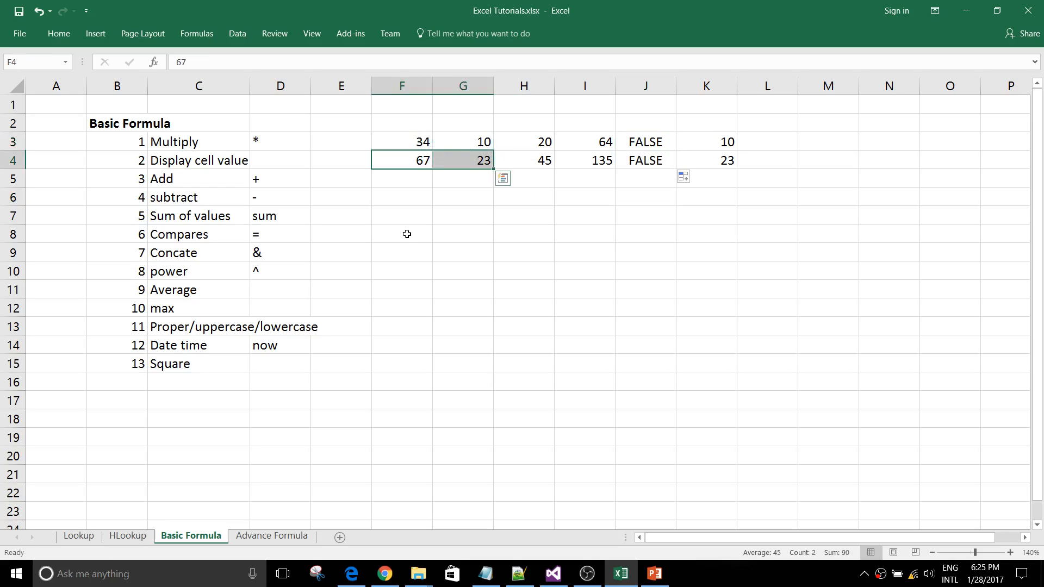
{"action": "left_click", "coordinate": [409, 164]}
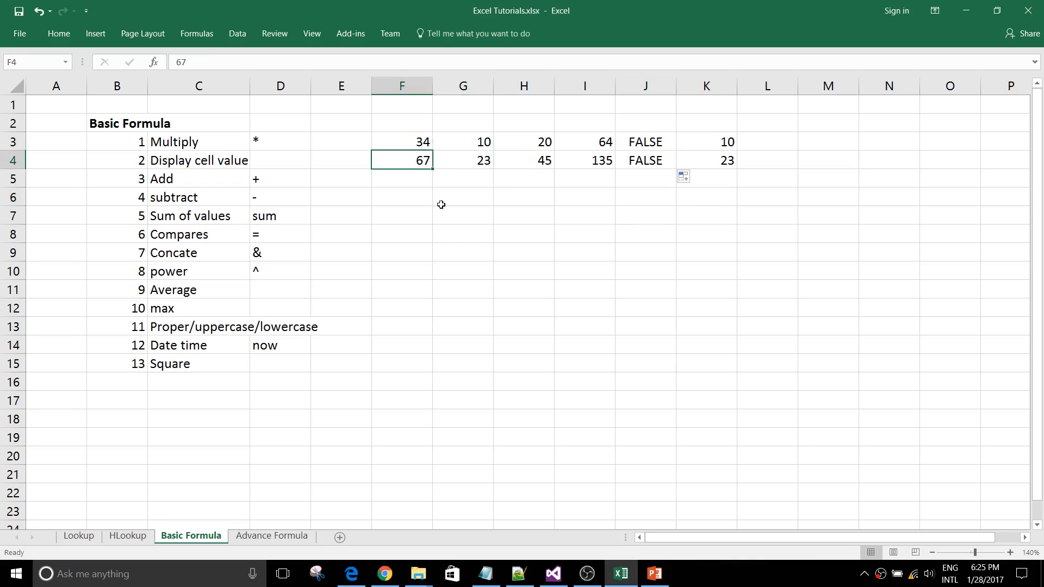
{"action": "type", "text": "23"}
{"action": "key", "text": "Return"}
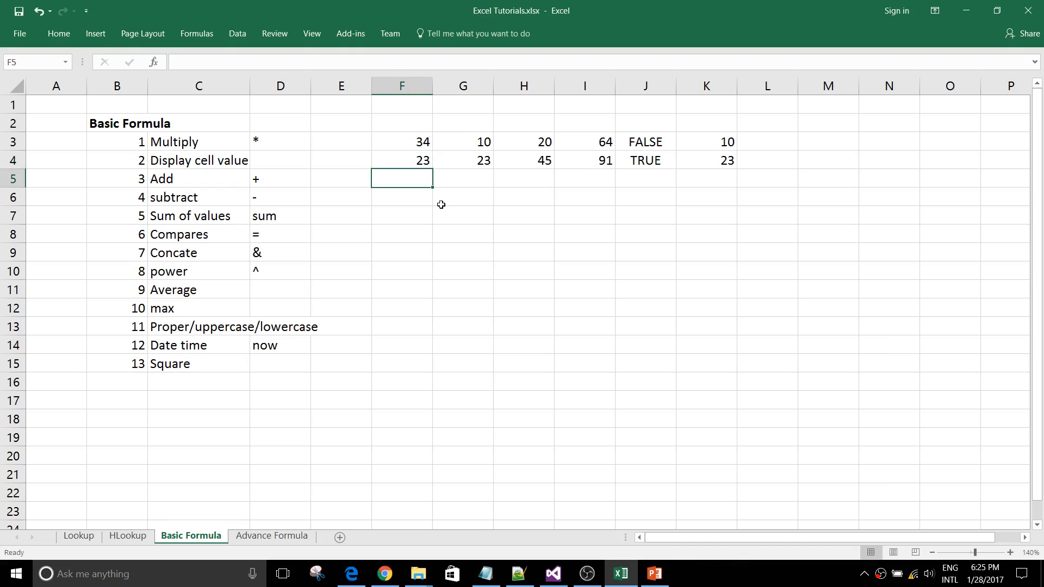
Step: Examine the comparison results in J3:J4 against the values in F4 and G4
{"action": "left_click_drag", "start_coordinate": [650, 142], "coordinate": [651, 163]}
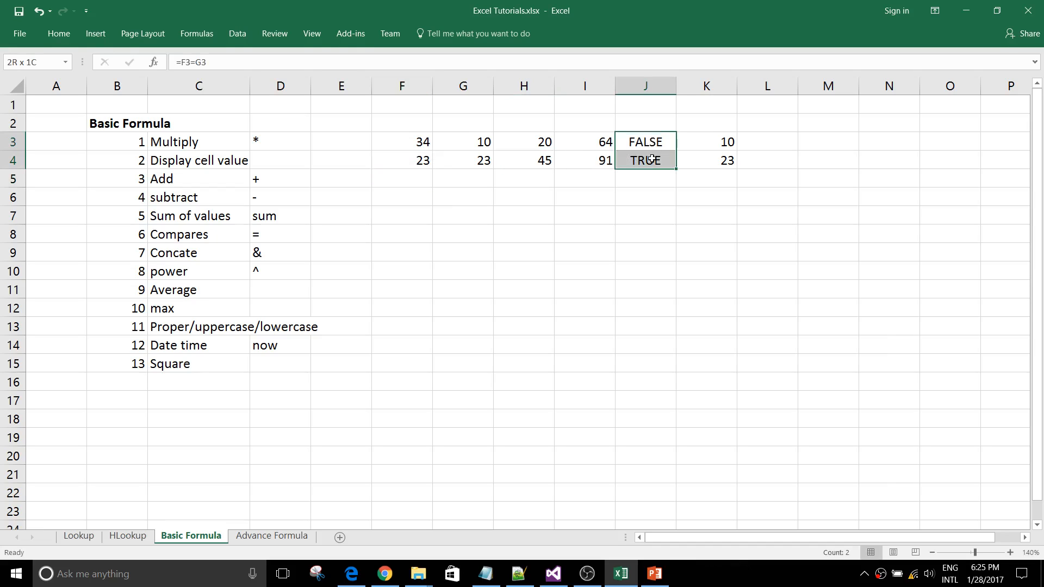
{"action": "left_click", "coordinate": [652, 164]}
{"action": "left_click", "coordinate": [417, 162]}
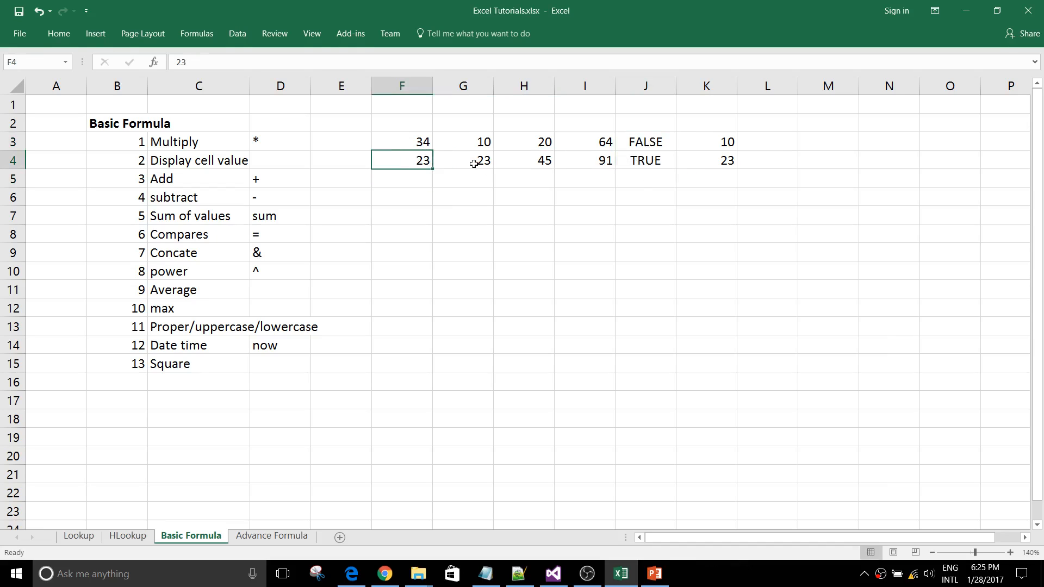
{"action": "left_click", "coordinate": [474, 163]}
{"action": "left_click", "coordinate": [418, 163]}
{"action": "left_click", "coordinate": [462, 163]}
{"action": "left_click", "coordinate": [403, 160]}
{"action": "left_click", "coordinate": [461, 161]}
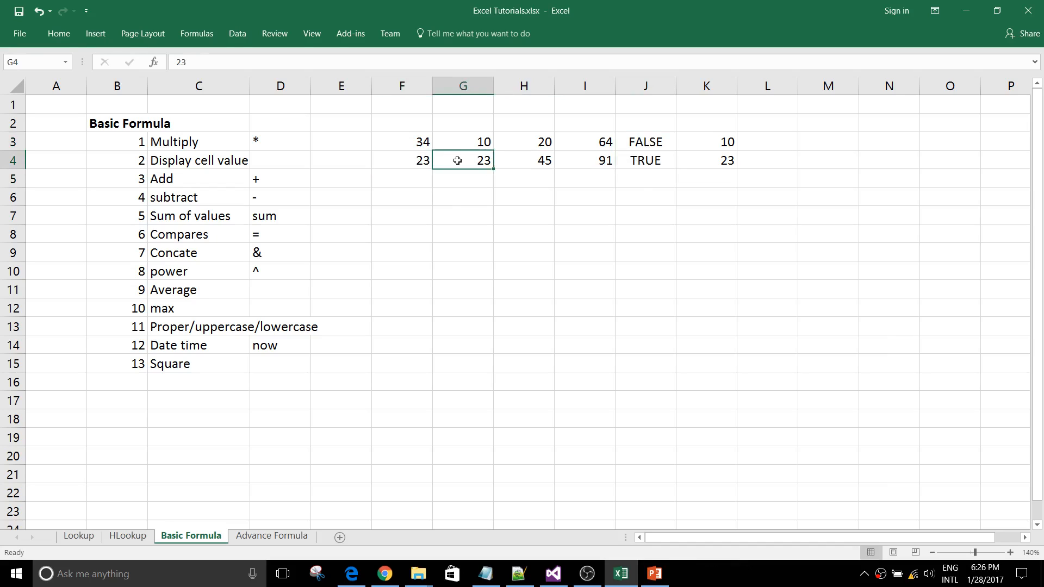
{"action": "left_click", "coordinate": [636, 159]}
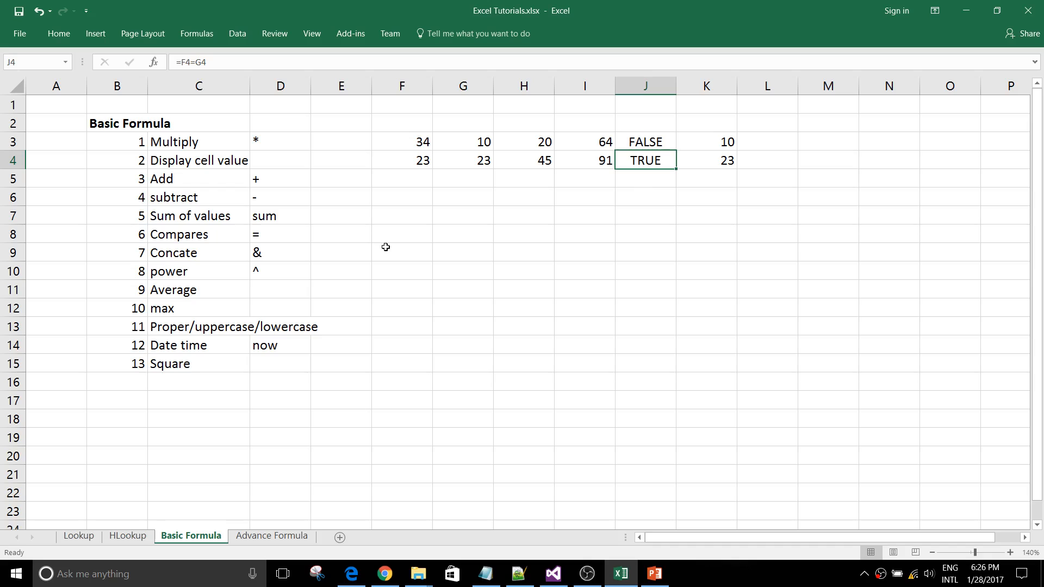
Step: Move on to the Concate topic with the & operator, and enter a first name in H6 as sample text
{"action": "left_click_drag", "start_coordinate": [180, 235], "coordinate": [257, 235]}
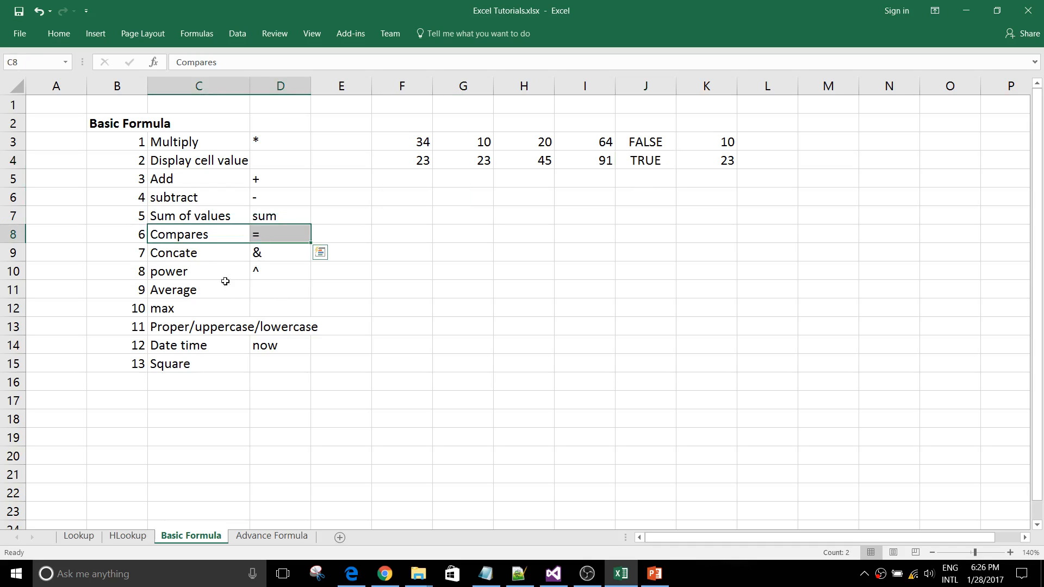
{"action": "left_click", "coordinate": [204, 250]}
{"action": "left_click", "coordinate": [256, 260]}
{"action": "left_click", "coordinate": [205, 250]}
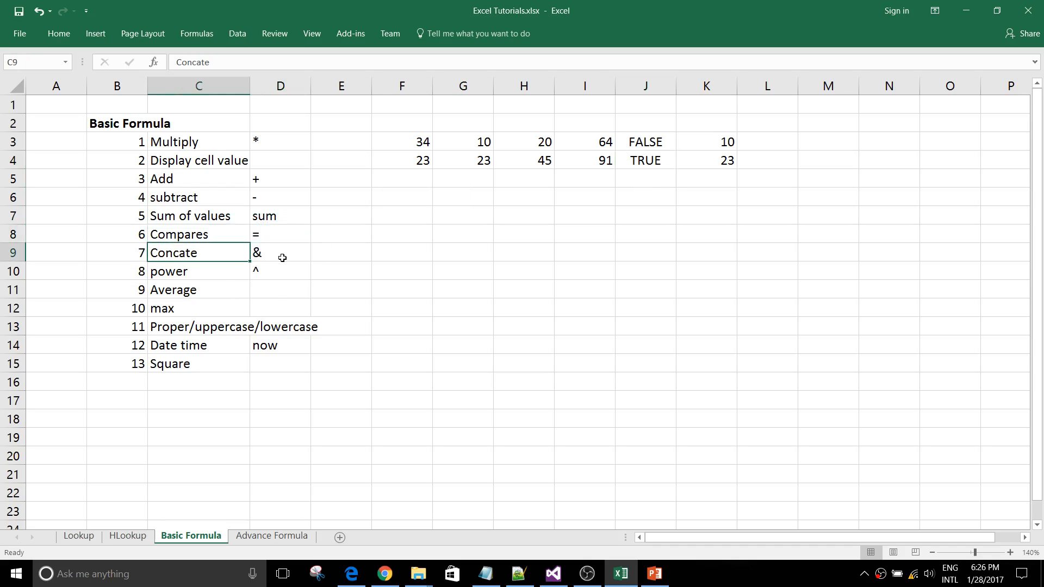
{"action": "left_click", "coordinate": [282, 258]}
{"action": "left_click", "coordinate": [506, 198]}
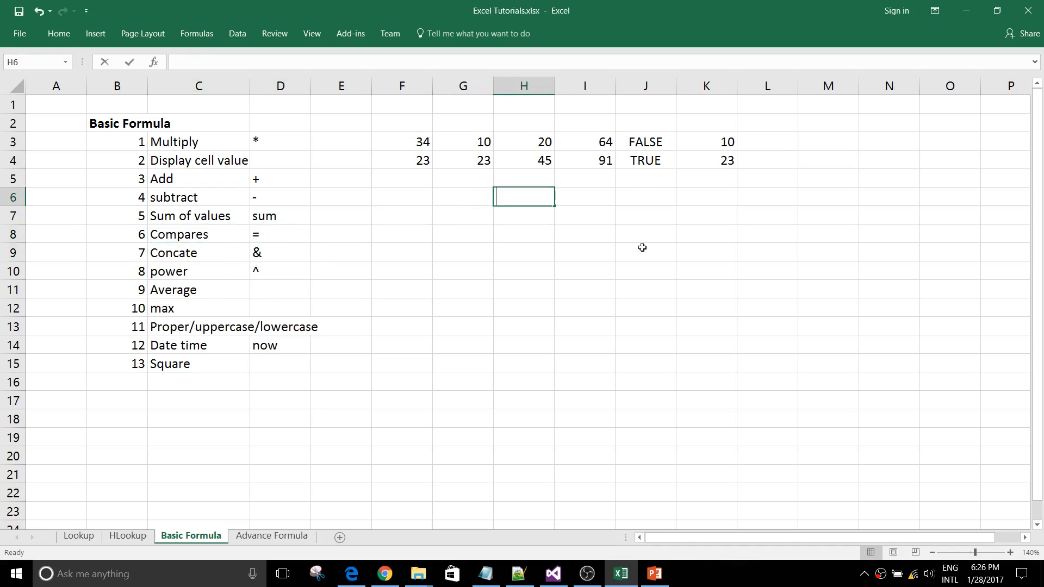
{"action": "type", "text": "ravi"}
{"action": "key", "text": "Return"}
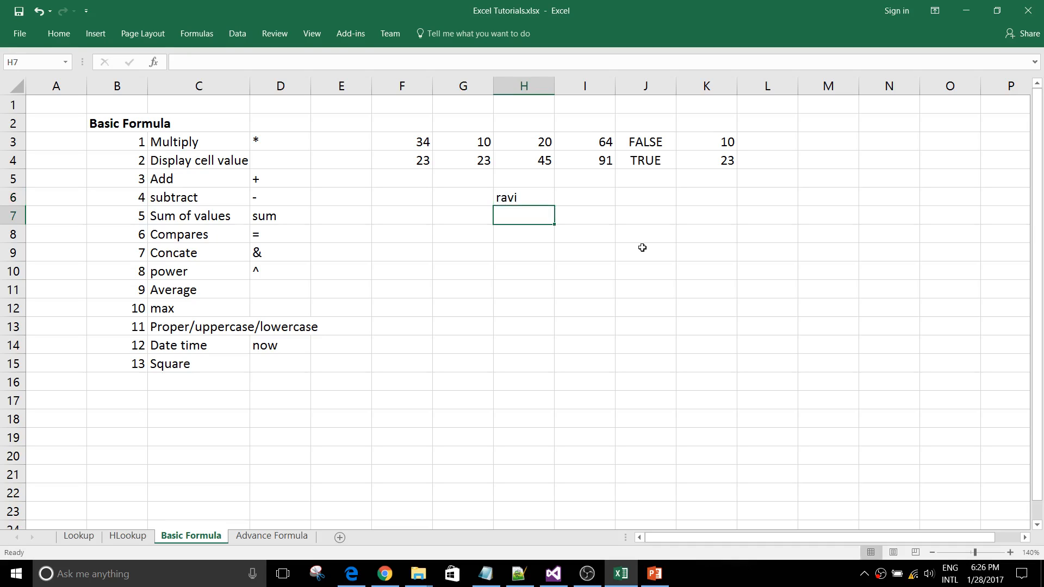
Step: Enter short initials in I6 as the second piece of text to concatenate
{"action": "key", "text": "Up"}
{"action": "key", "text": "Left"}
{"action": "key", "text": "Right"}
{"action": "key", "text": "Right"}
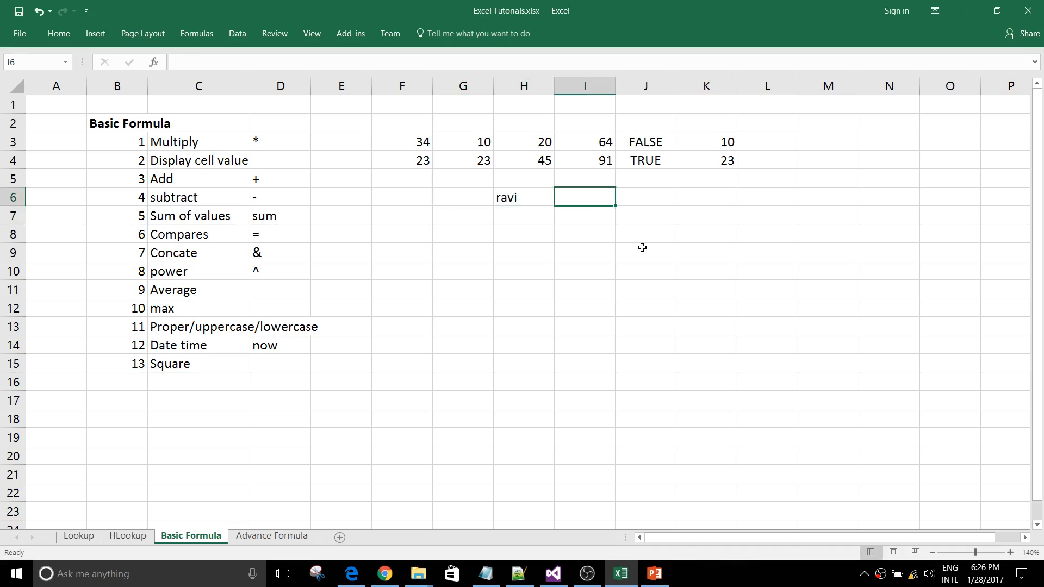
{"action": "type", "text": "rk"}
{"action": "key", "text": "Return"}
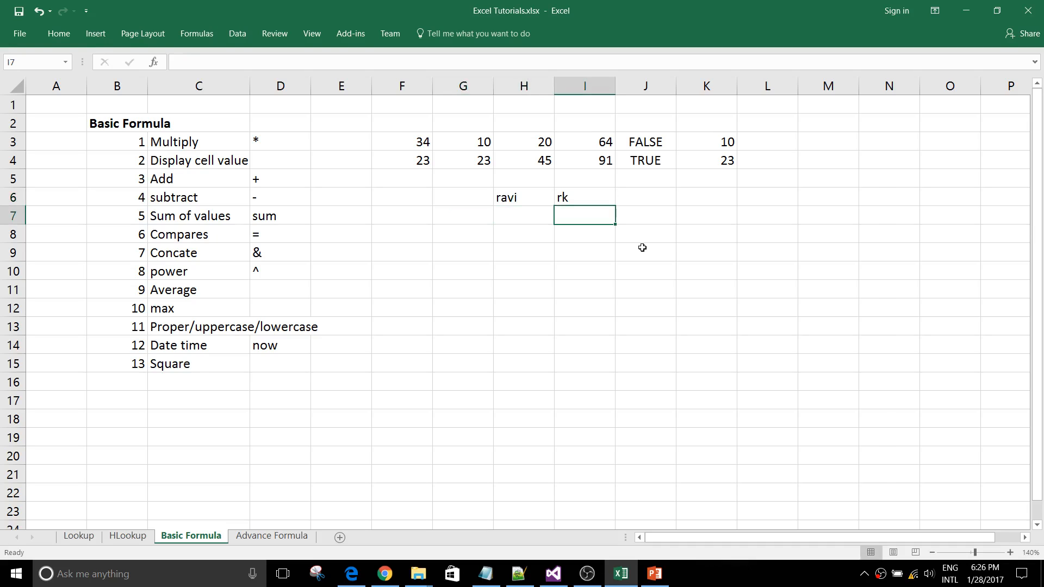
Step: Enter the formula =H6 & I6 in J6 to join the two texts in row 6
{"action": "key", "text": "Up"}
{"action": "key", "text": "Right"}
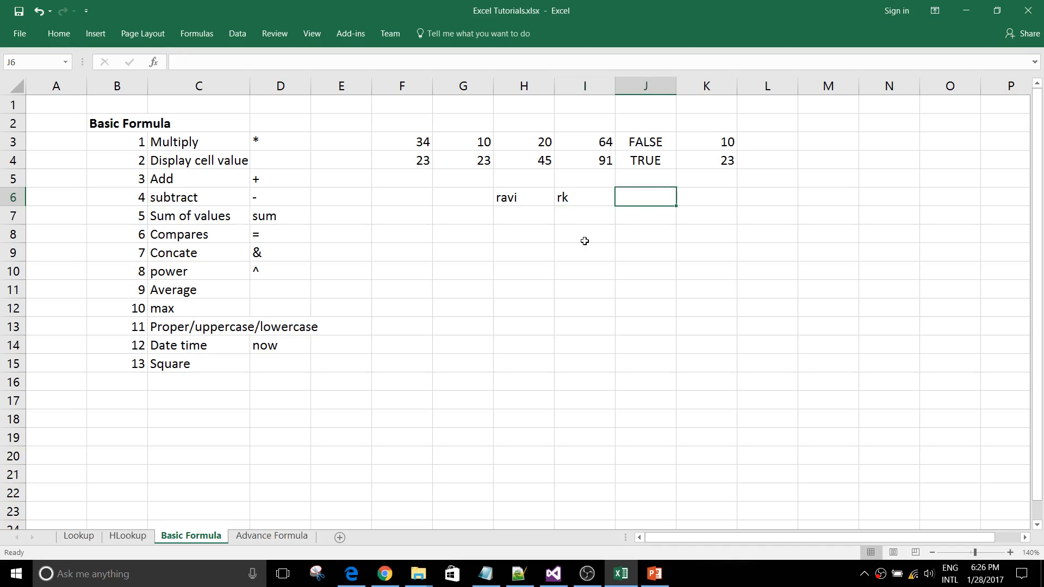
{"action": "left_click_drag", "start_coordinate": [510, 196], "coordinate": [592, 200]}
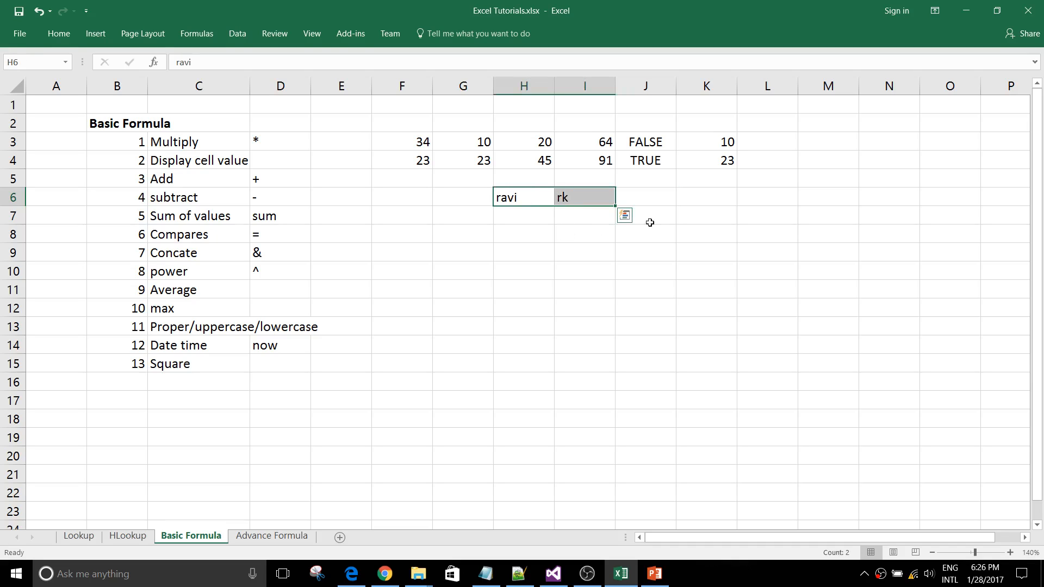
{"action": "left_click", "coordinate": [645, 194]}
{"action": "type", "text": "="}
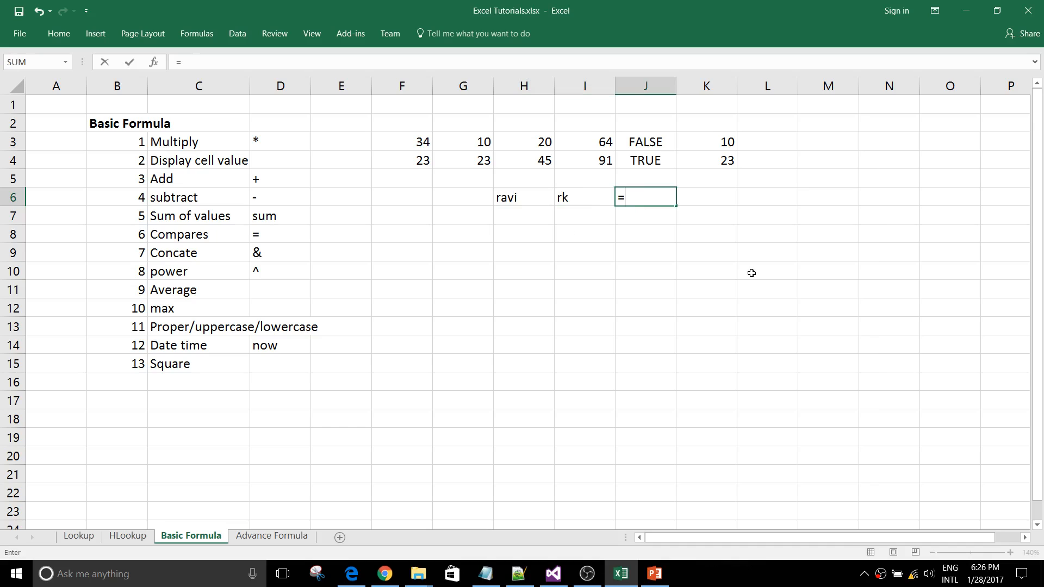
{"action": "left_click", "coordinate": [525, 202]}
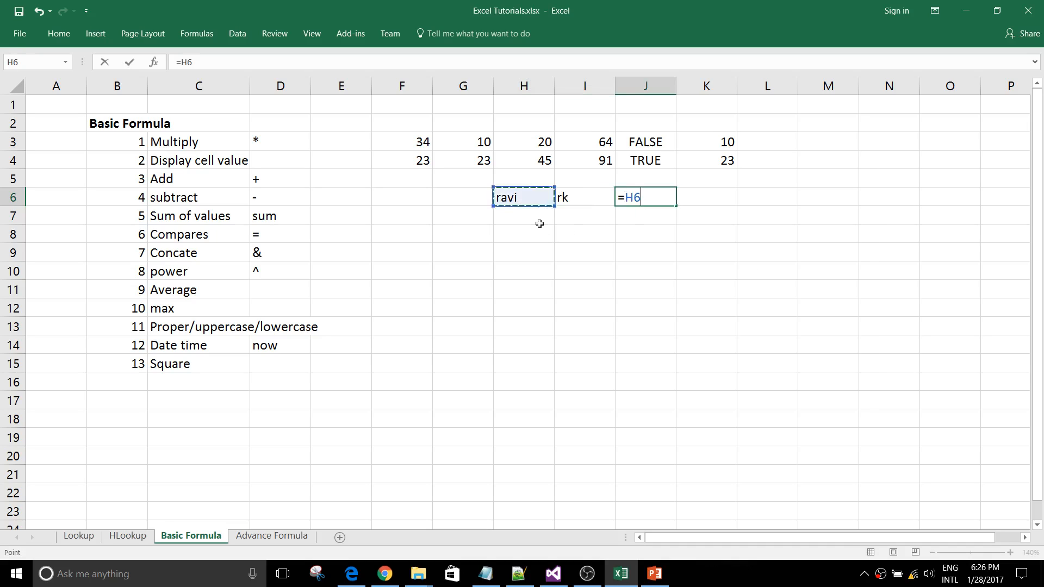
{"action": "type", "text": "&"}
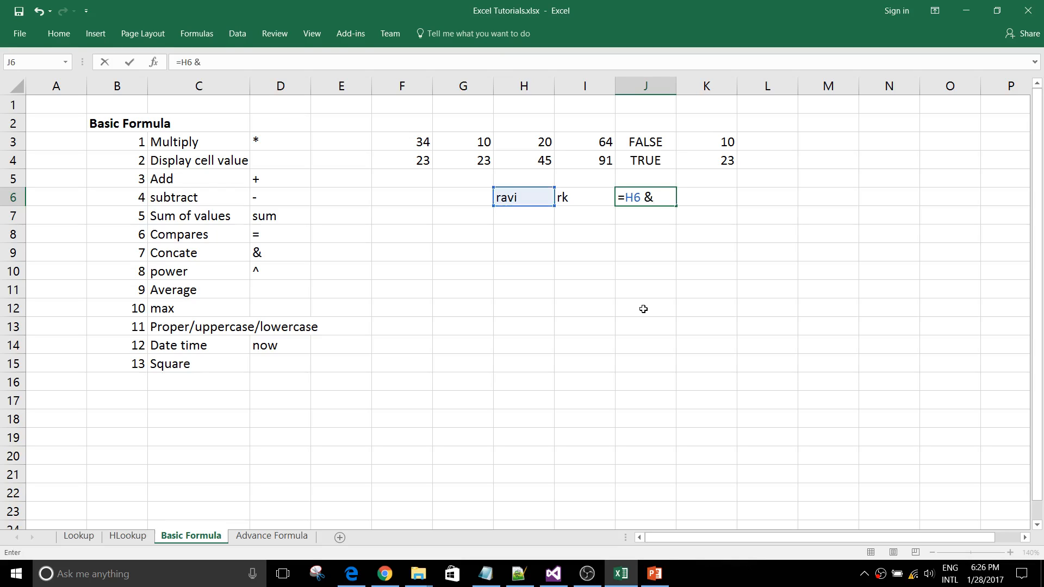
{"action": "left_click", "coordinate": [568, 199]}
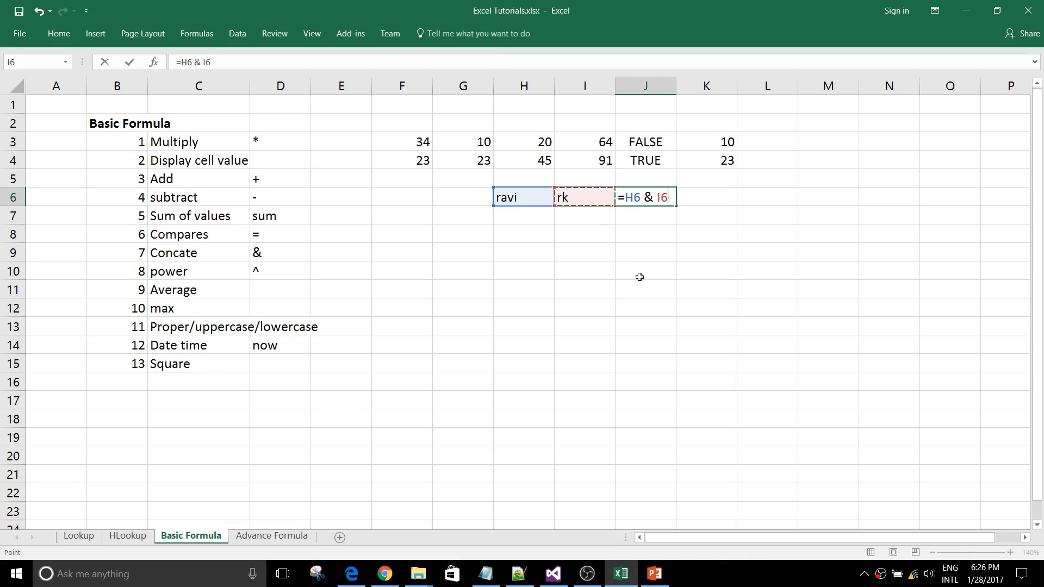
{"action": "key", "text": "Return"}
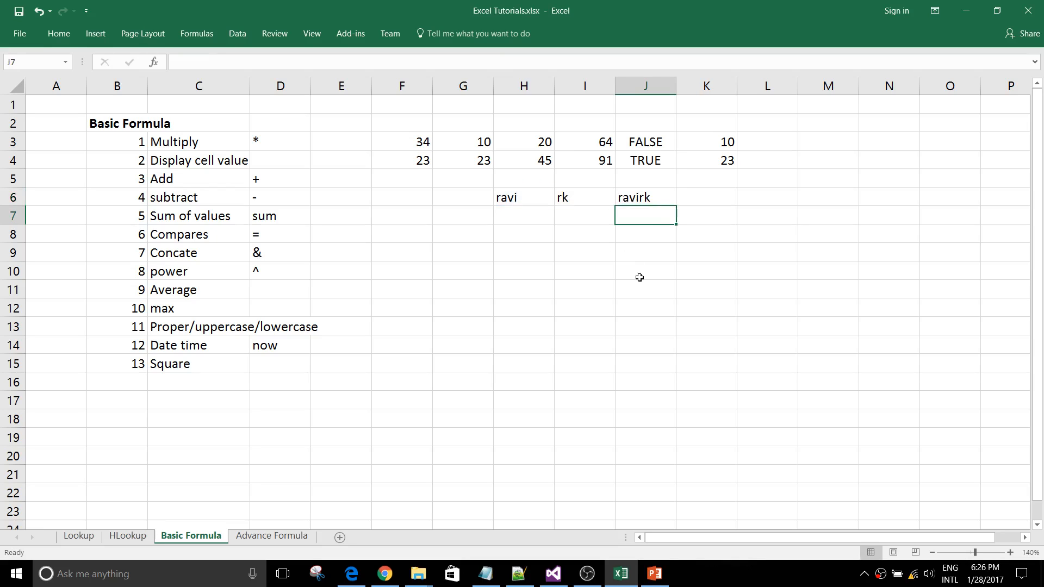
Step: Change the formula in J6 to =H6 & " " & I6 so that a space separates the two joined texts
{"action": "left_click", "coordinate": [636, 197]}
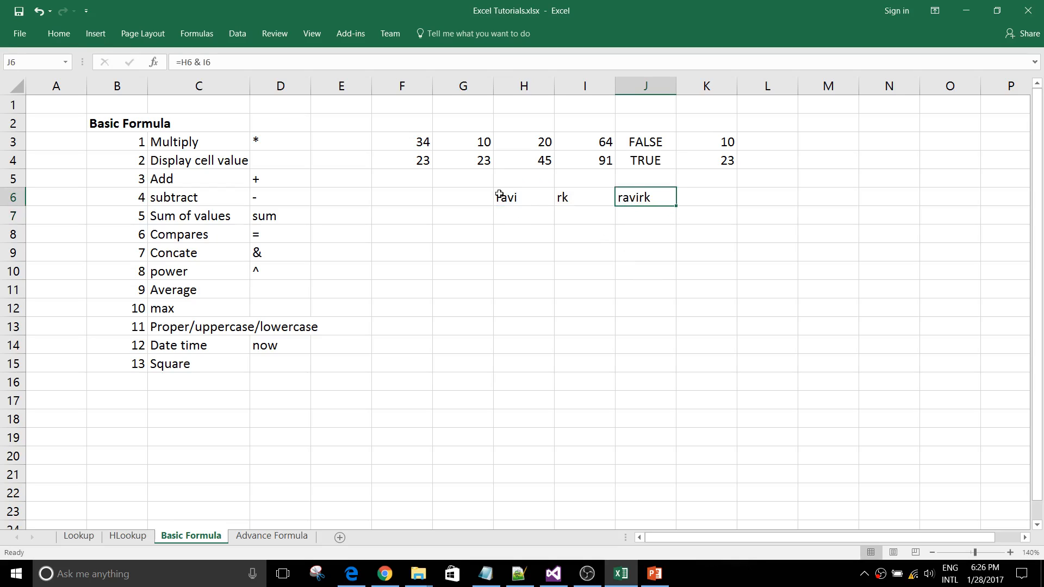
{"action": "left_click_drag", "start_coordinate": [511, 199], "coordinate": [597, 197]}
{"action": "left_click", "coordinate": [640, 197]}
{"action": "double_click", "coordinate": [642, 197]}
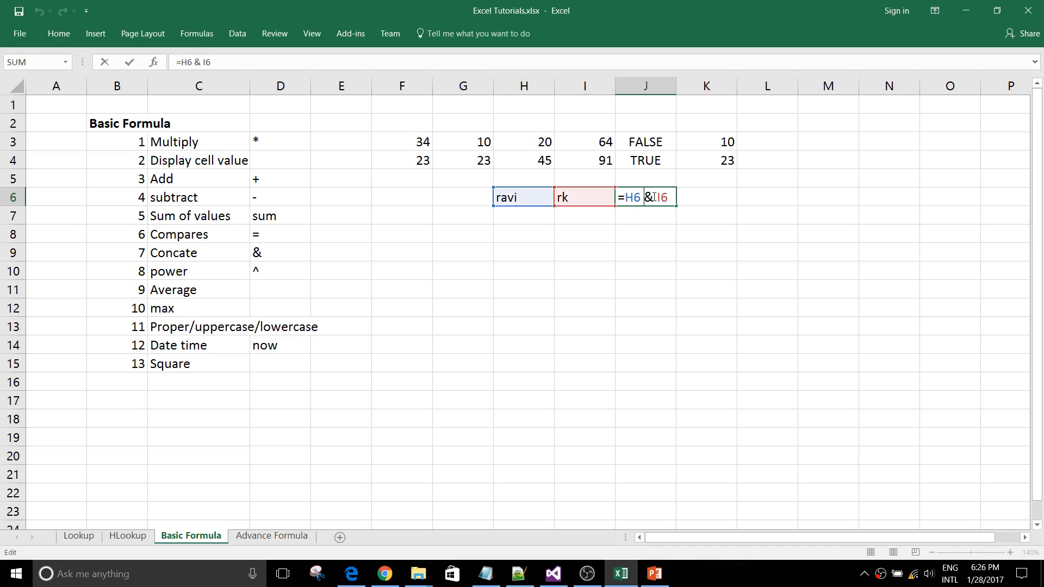
{"action": "type", "text": "\"\"  &"}
{"action": "key", "text": "Return"}
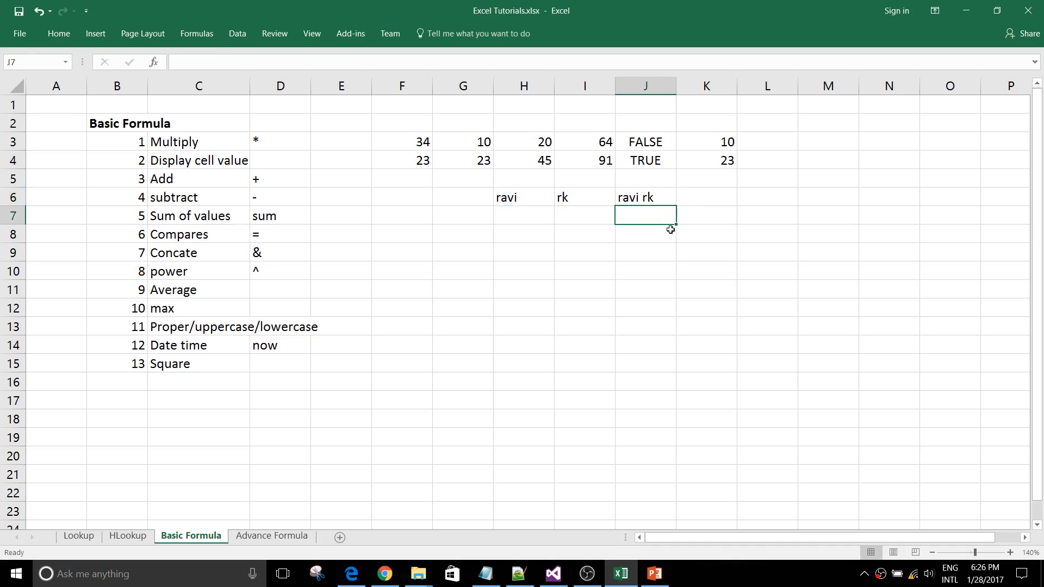
{"action": "left_click", "coordinate": [657, 200]}
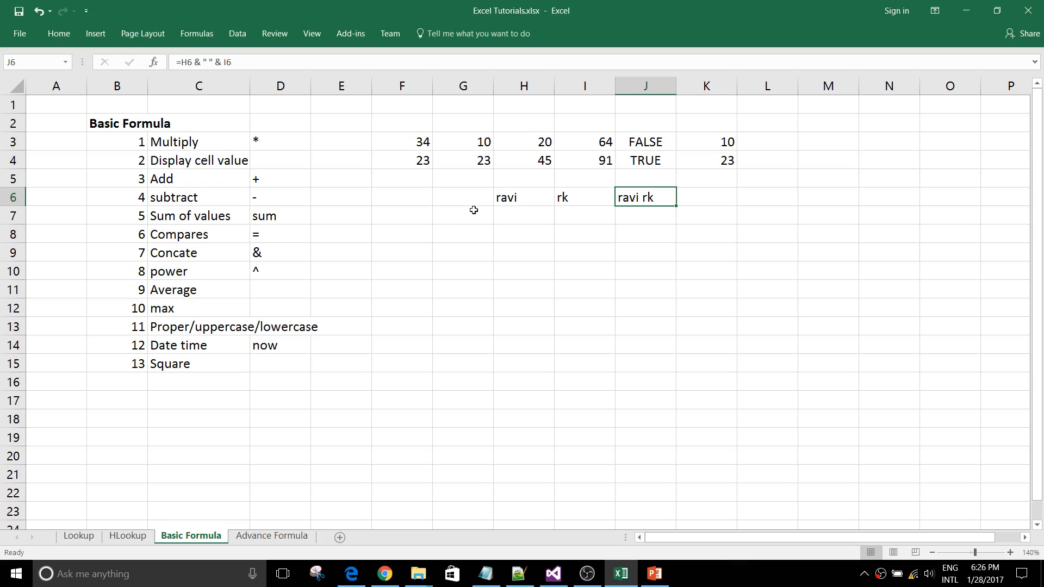
{"action": "left_click_drag", "start_coordinate": [505, 196], "coordinate": [647, 199]}
{"action": "left_click", "coordinate": [629, 211]}
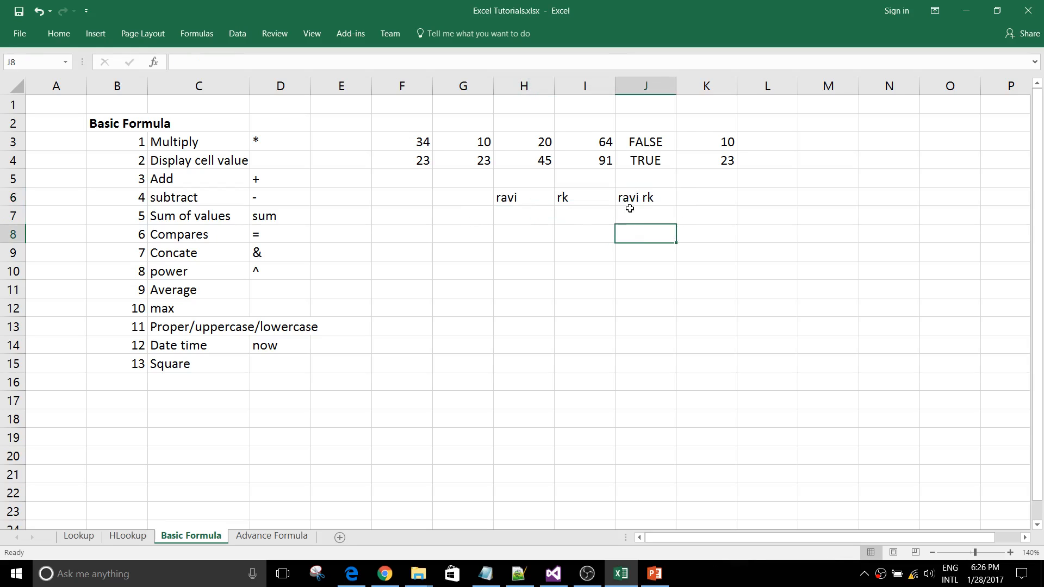
{"action": "left_click", "coordinate": [640, 216]}
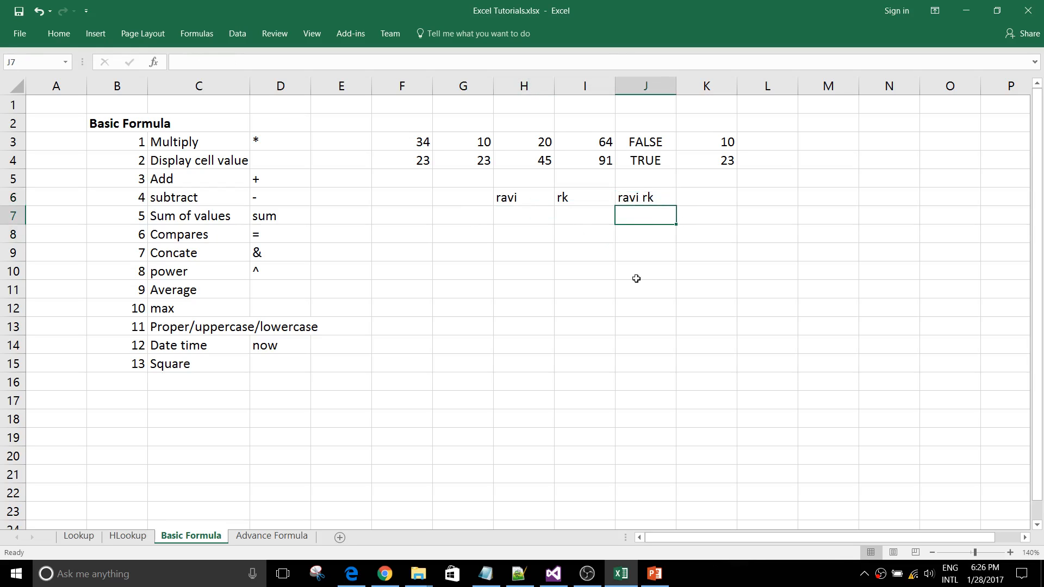
Step: Move on to the power topic with the ^ operator, and enter 2 in H8 and 3 in I8
{"action": "left_click_drag", "start_coordinate": [162, 253], "coordinate": [256, 253]}
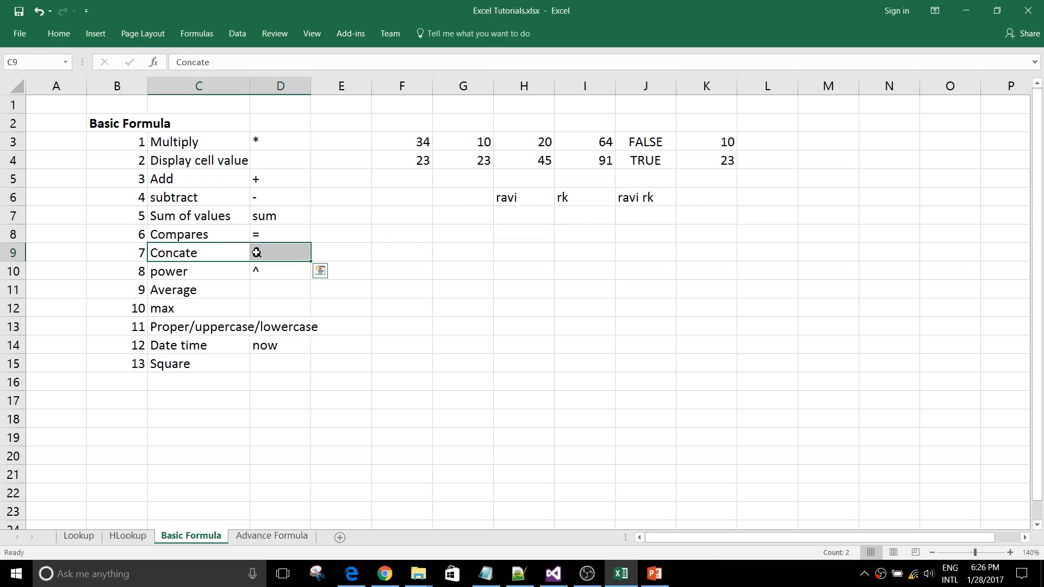
{"action": "left_click", "coordinate": [277, 283]}
{"action": "left_click", "coordinate": [231, 274]}
{"action": "left_click", "coordinate": [291, 271]}
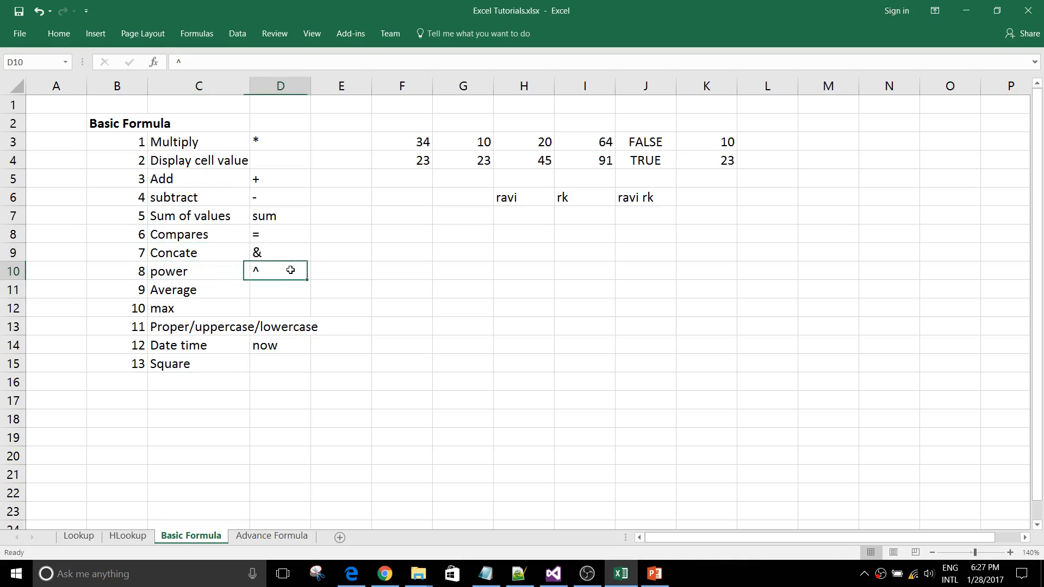
{"action": "left_click", "coordinate": [547, 242]}
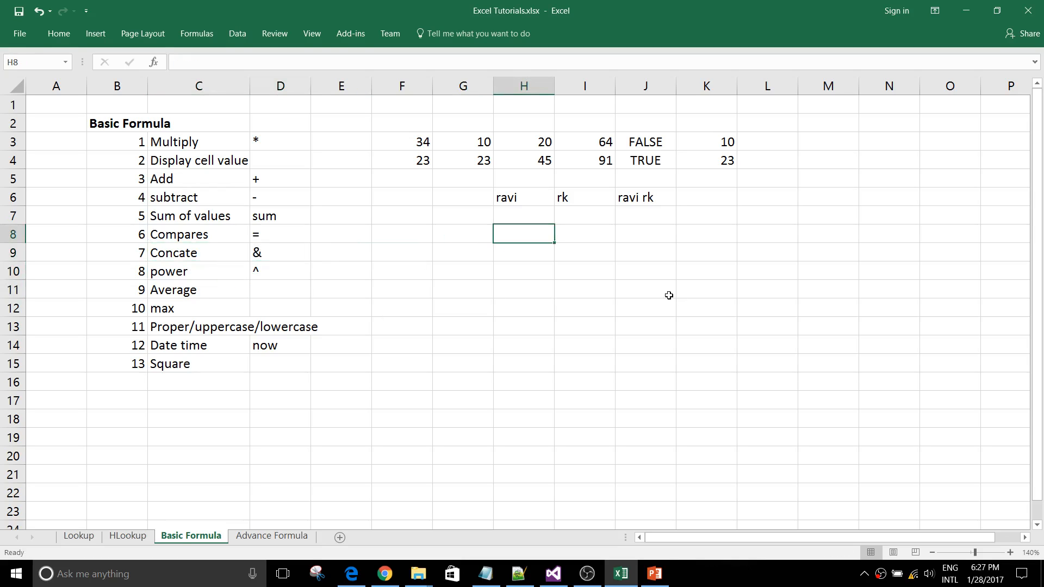
{"action": "type", "text": "2"}
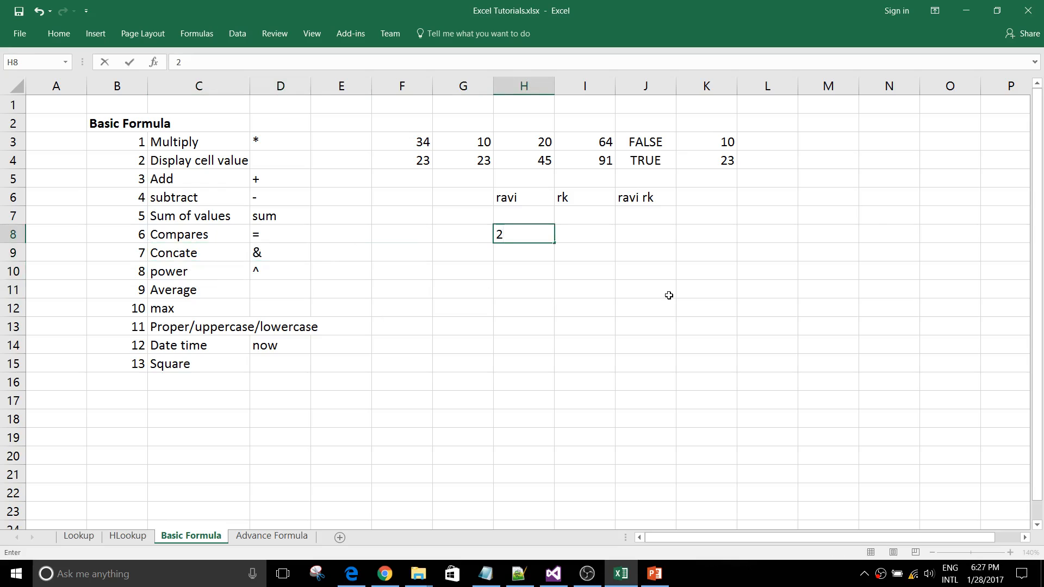
{"action": "key", "text": "Tab"}
{"action": "type", "text": "3"}
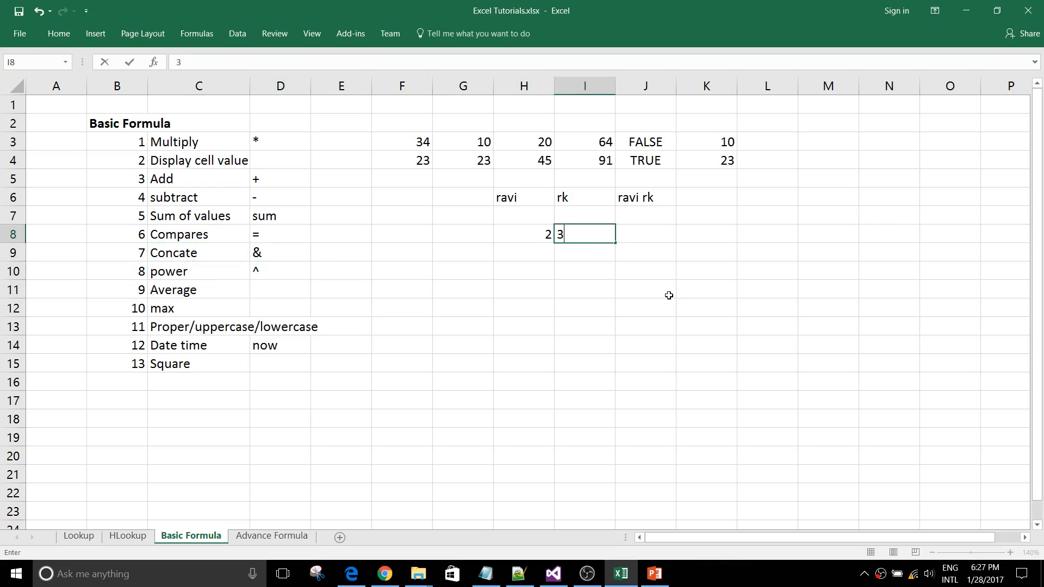
{"action": "key", "text": "Tab"}
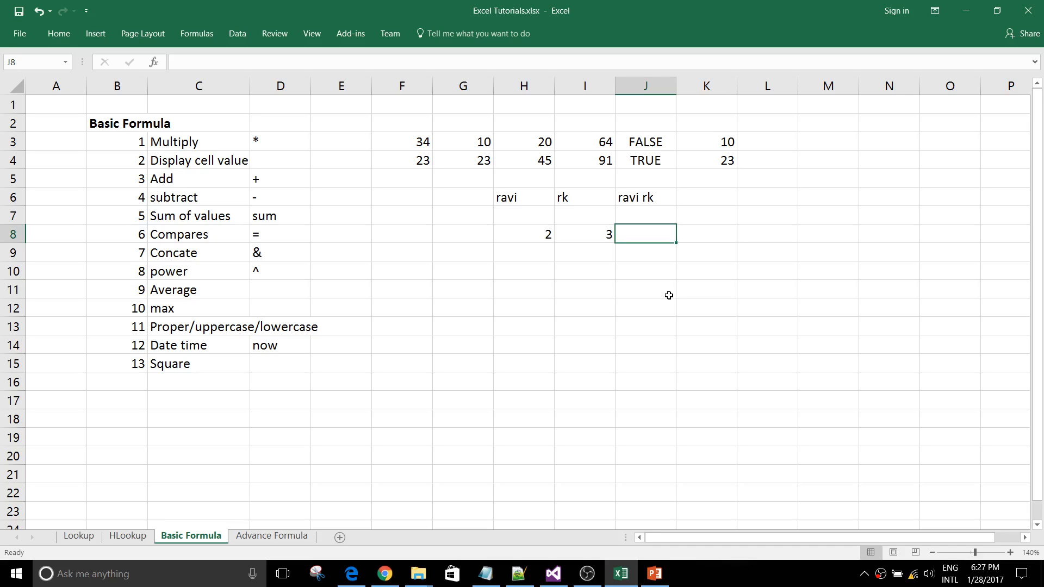
Step: Enter the formula =H8^I8 in J8 to raise the base to the exponent
{"action": "type", "text": "="}
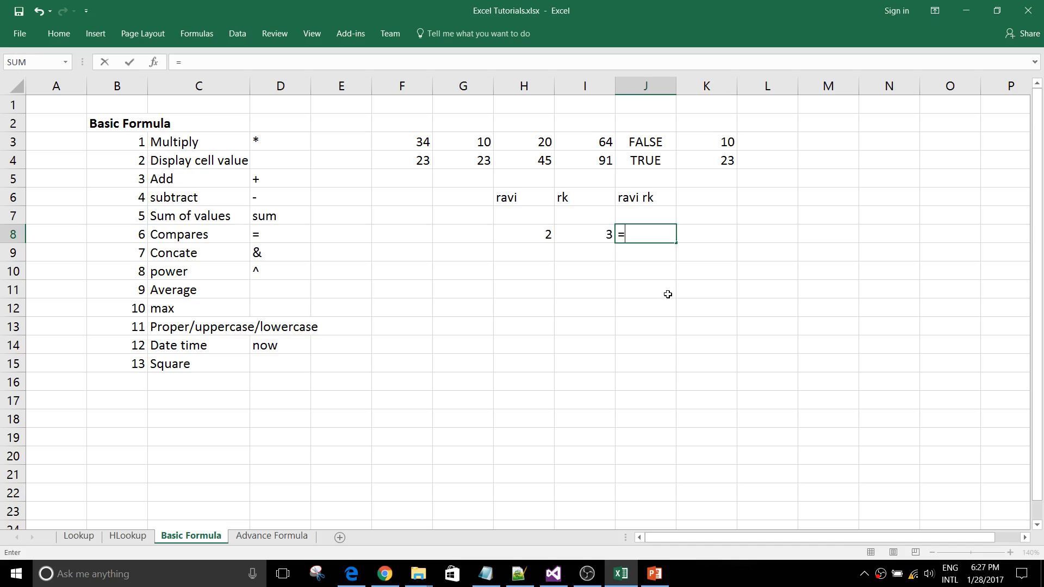
{"action": "left_click", "coordinate": [536, 238]}
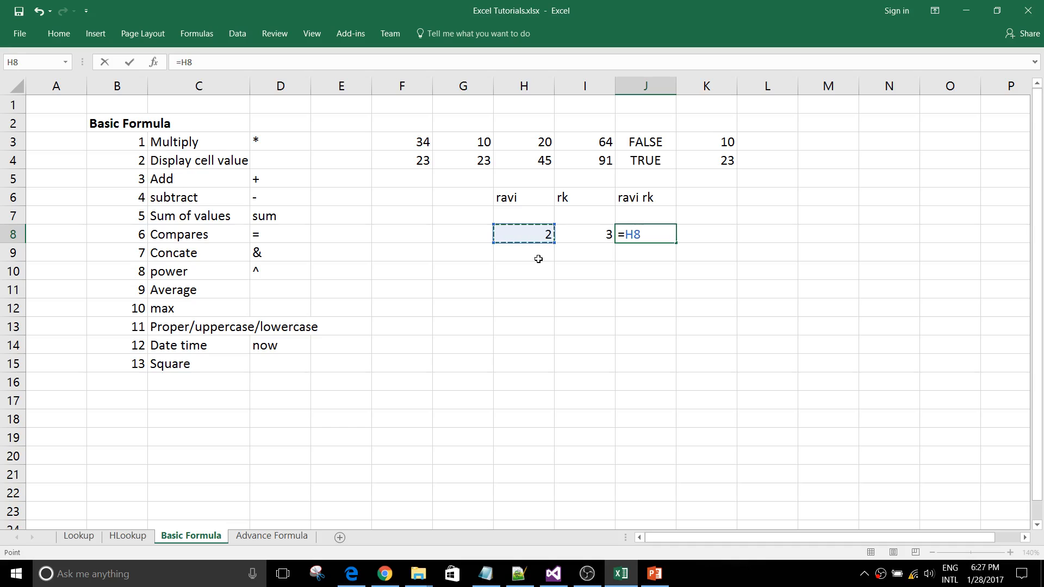
{"action": "type", "text": "^^"}
{"action": "left_click", "coordinate": [584, 233]}
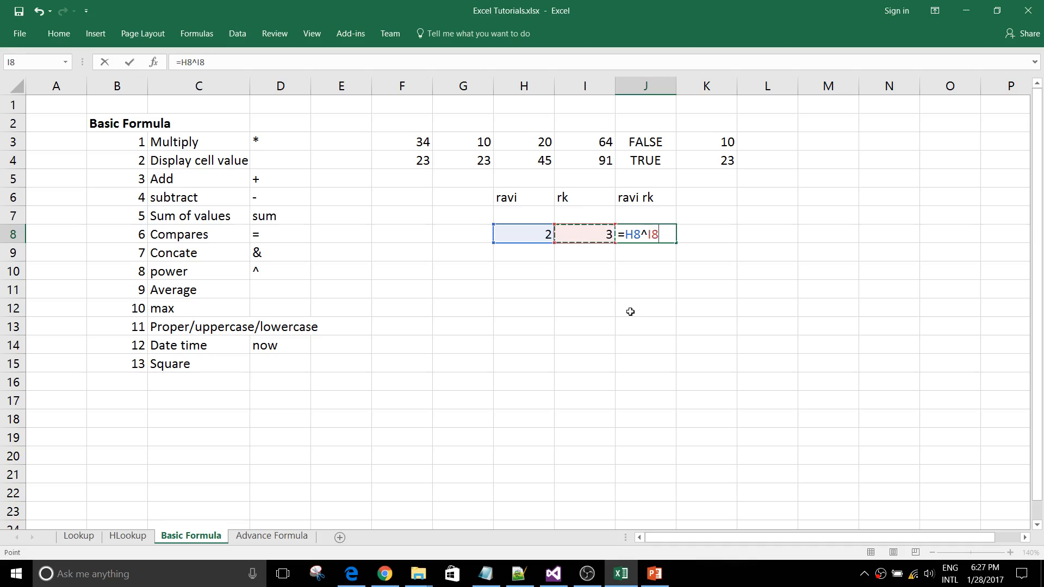
{"action": "key", "text": "Return"}
{"action": "left_click", "coordinate": [656, 310]}
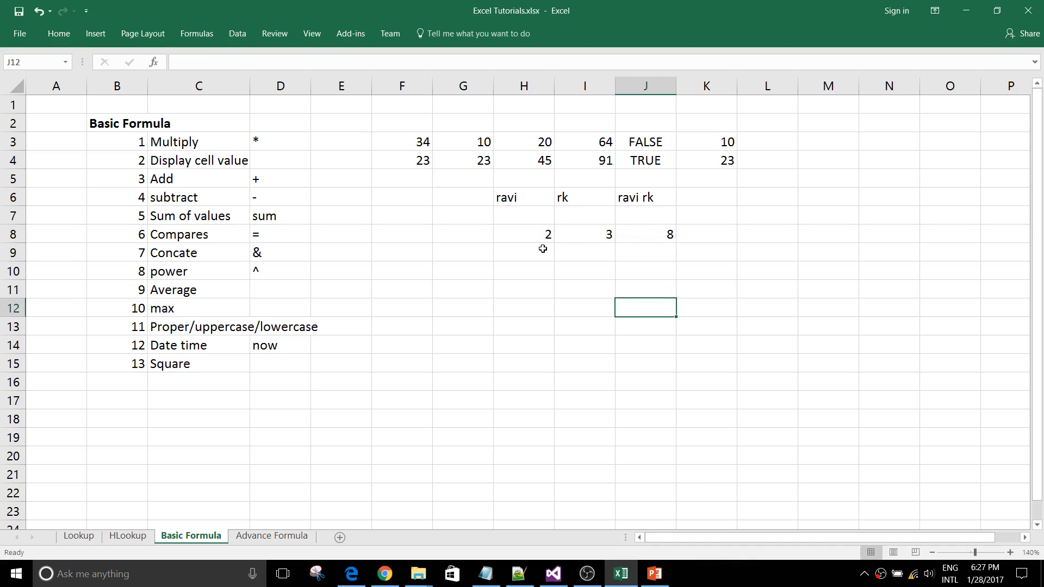
Step: Set the exponent in I8 to 2 to recalculate the power formula
{"action": "left_click", "coordinate": [525, 238]}
{"action": "left_click", "coordinate": [592, 235]}
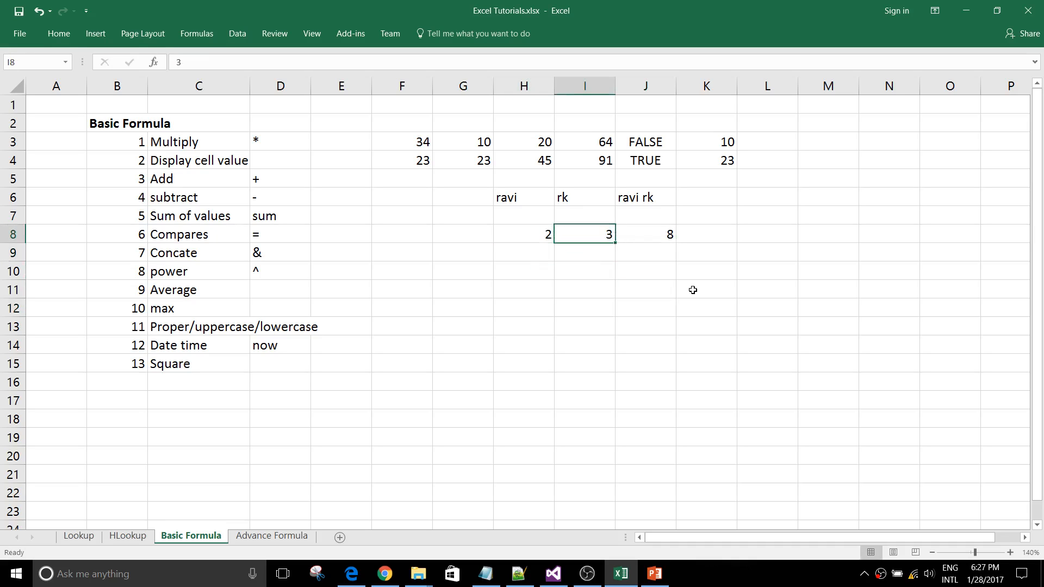
{"action": "type", "text": "2"}
{"action": "key", "text": "Return"}
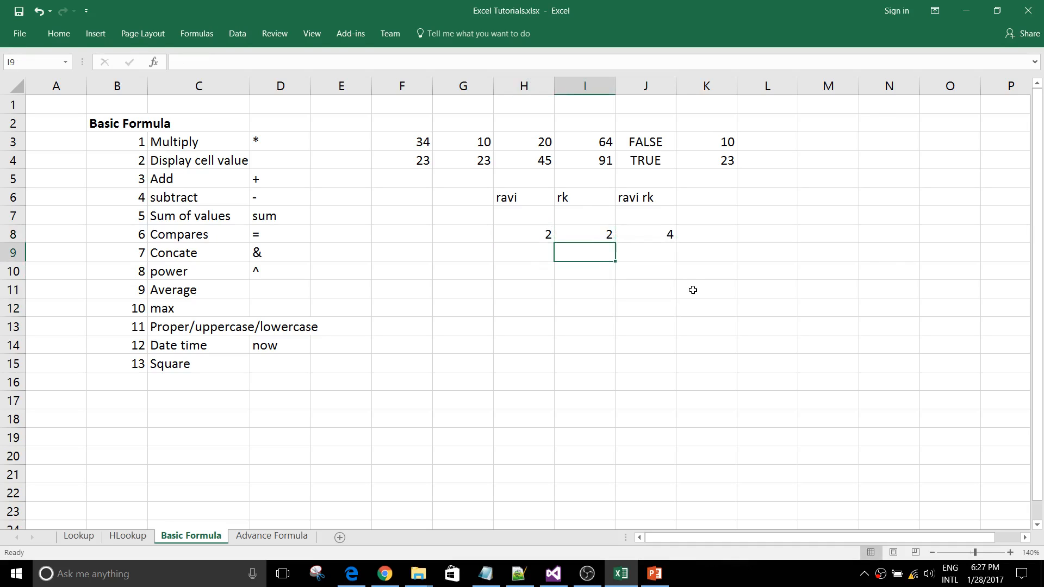
Step: Move on from power to the Average topic and clear the earlier formula results in I3:K4
{"action": "left_click_drag", "start_coordinate": [187, 270], "coordinate": [257, 272]}
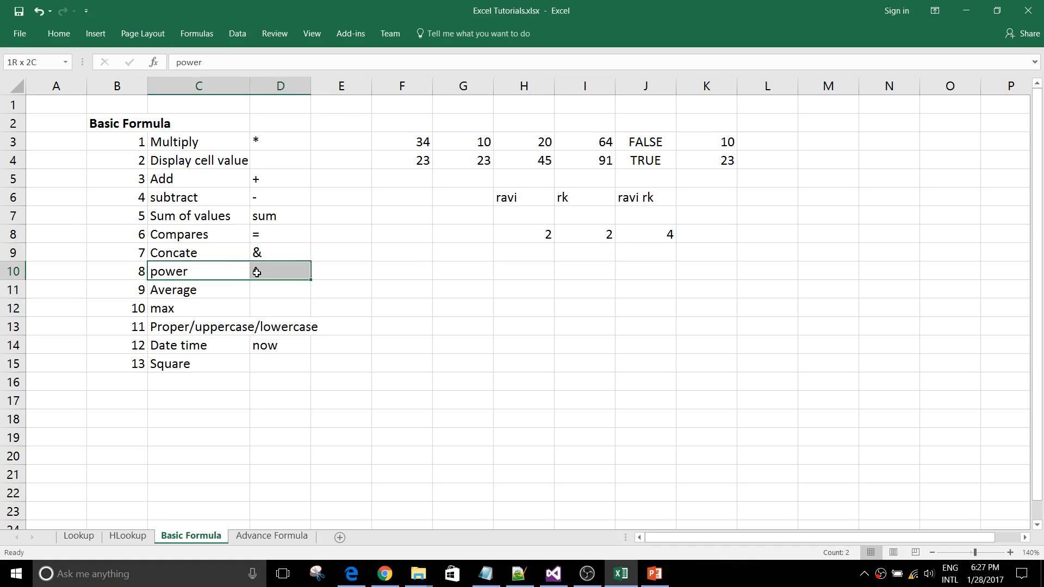
{"action": "left_click", "coordinate": [227, 286]}
{"action": "left_click", "coordinate": [281, 289]}
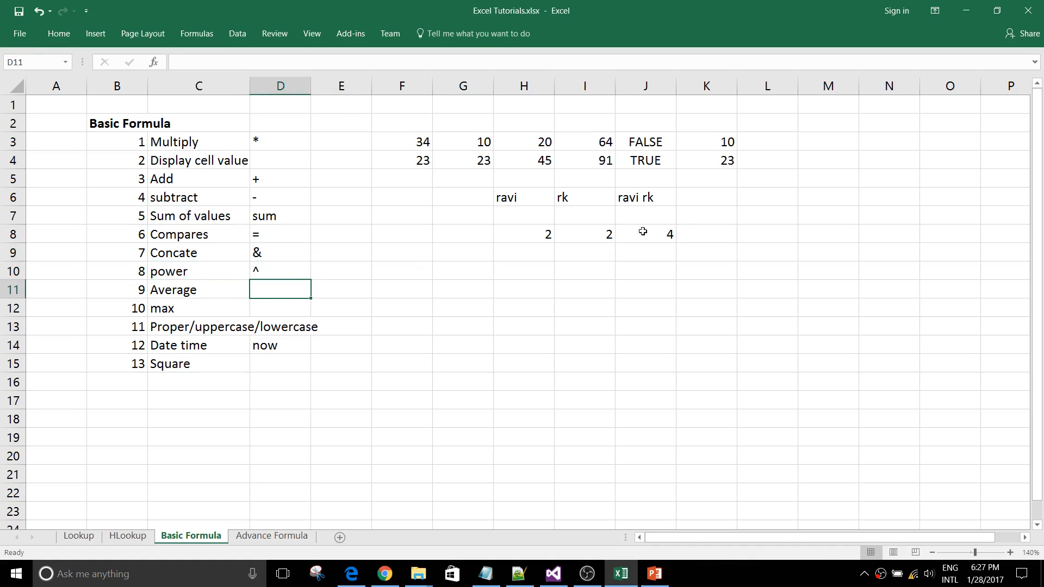
{"action": "left_click_drag", "start_coordinate": [603, 142], "coordinate": [719, 163]}
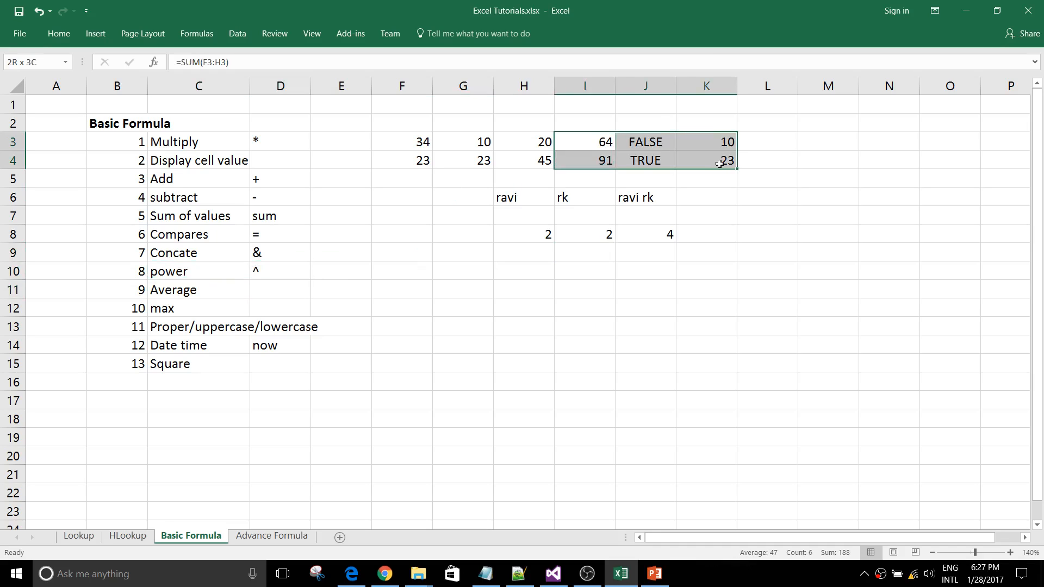
{"action": "key", "text": "Delete"}
{"action": "left_click", "coordinate": [622, 227]}
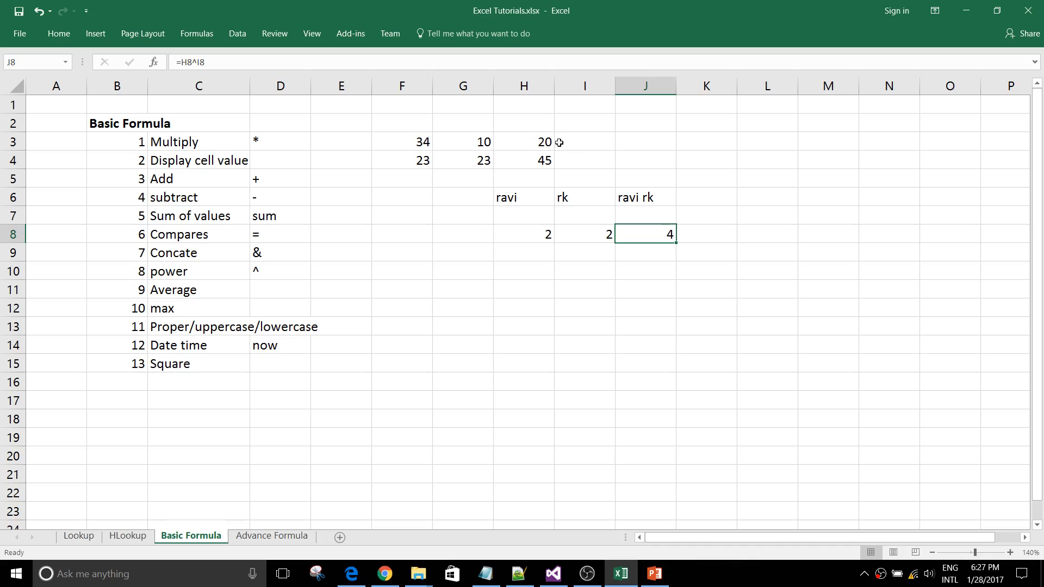
Step: Enter the formula =AVERAGE(F3:H3) in I3 to average the three numbers in row 3
{"action": "left_click_drag", "start_coordinate": [413, 143], "coordinate": [514, 145]}
{"action": "left_click", "coordinate": [530, 194]}
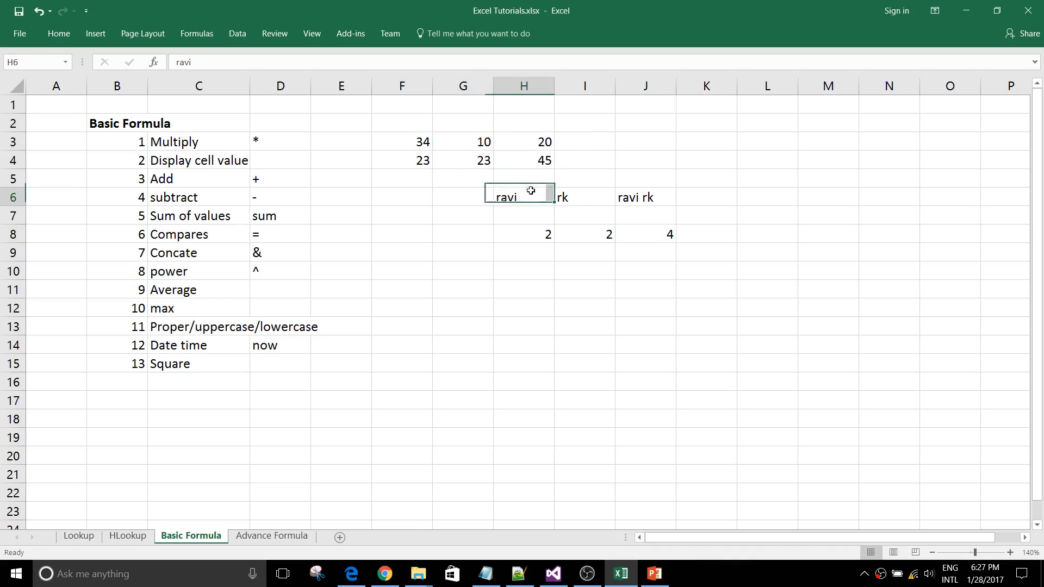
{"action": "left_click", "coordinate": [575, 142]}
{"action": "type", "text": "="}
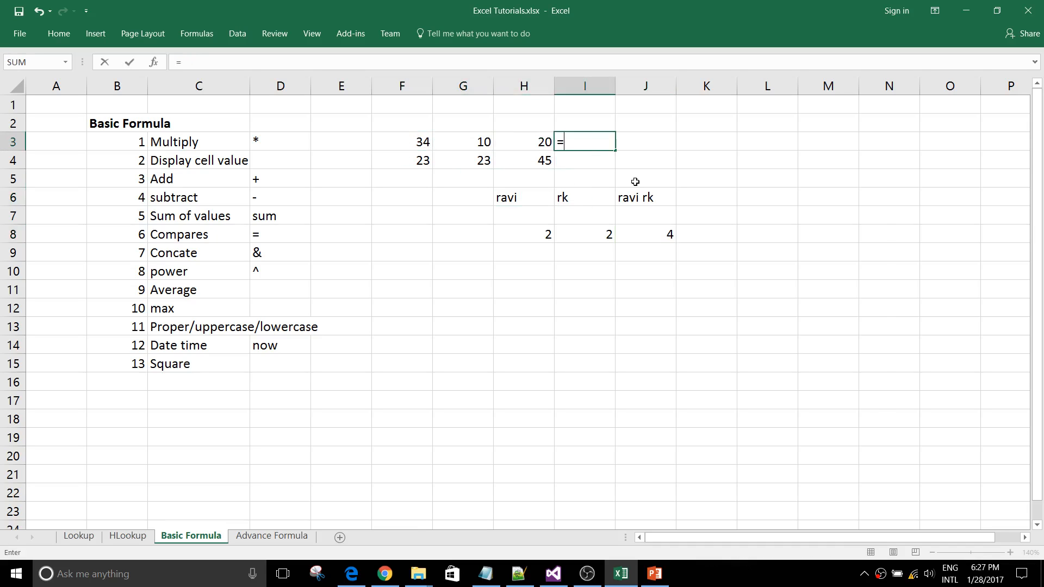
{"action": "type", "text": "ave"}
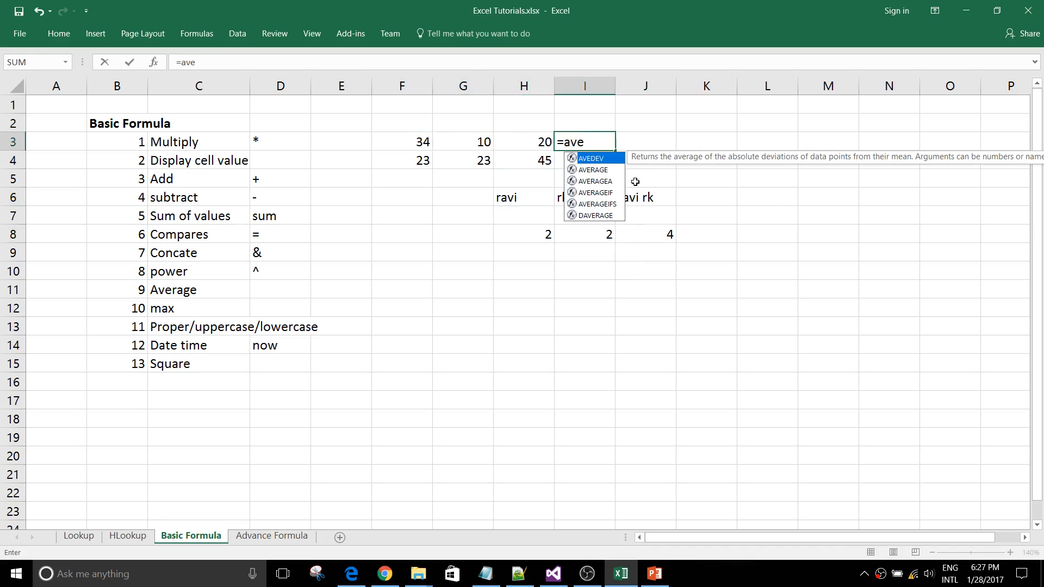
{"action": "key", "text": "Down"}
{"action": "key", "text": "Tab"}
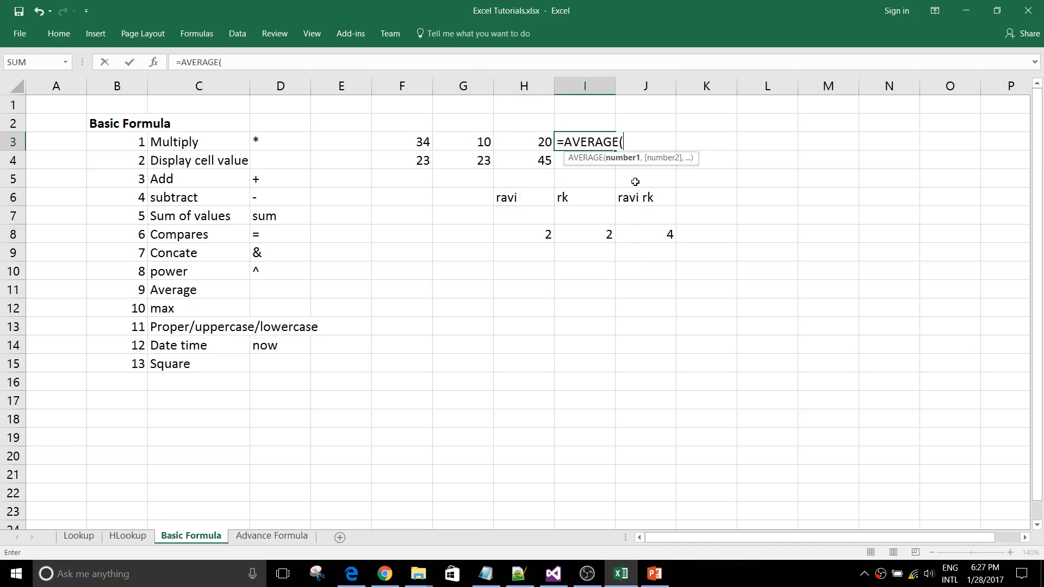
{"action": "left_click", "coordinate": [409, 142]}
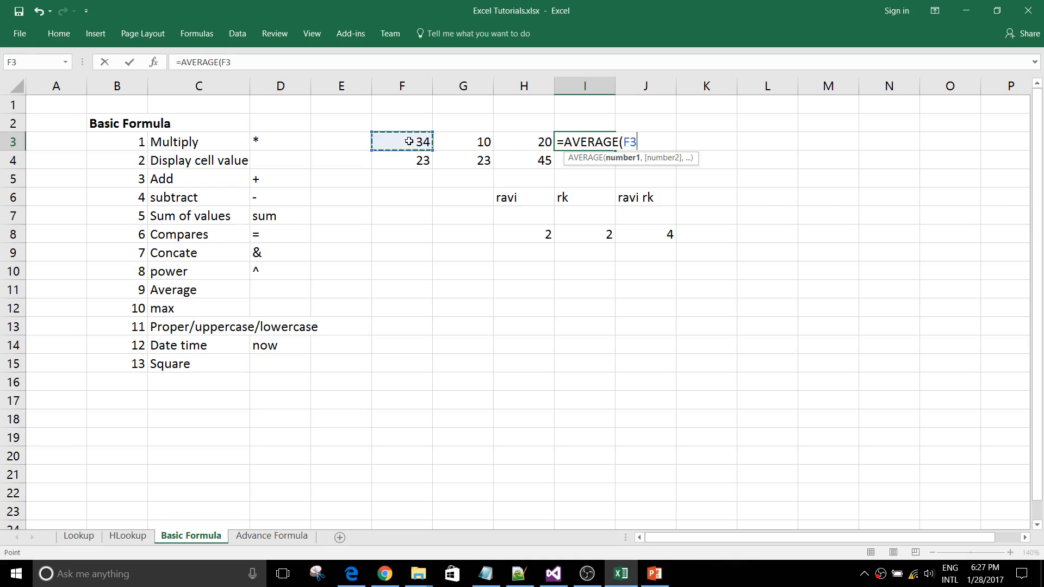
{"action": "left_click_drag", "start_coordinate": [409, 141], "coordinate": [518, 141]}
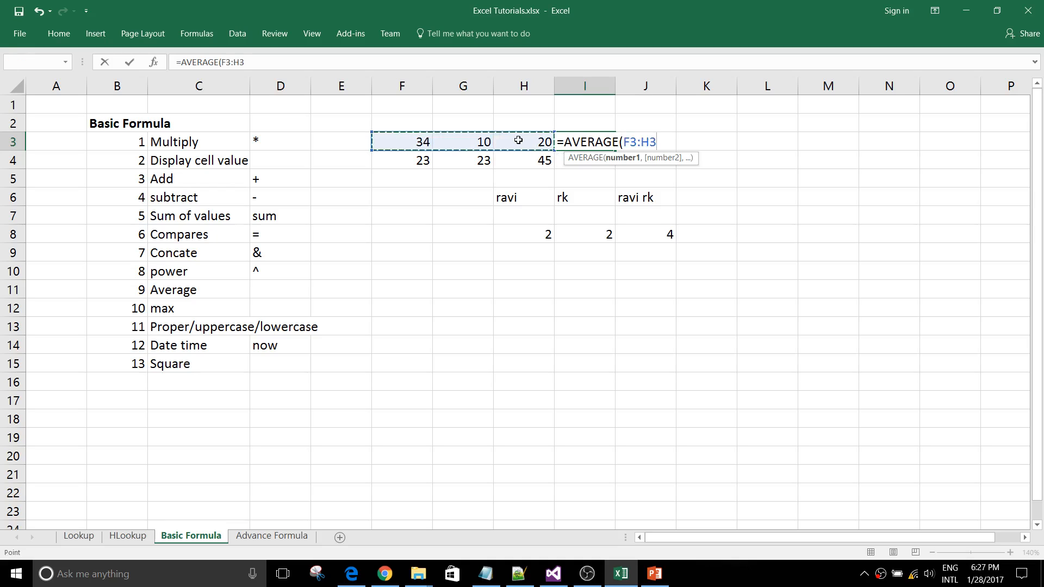
{"action": "type", "text": ")"}
{"action": "key", "text": "Return"}
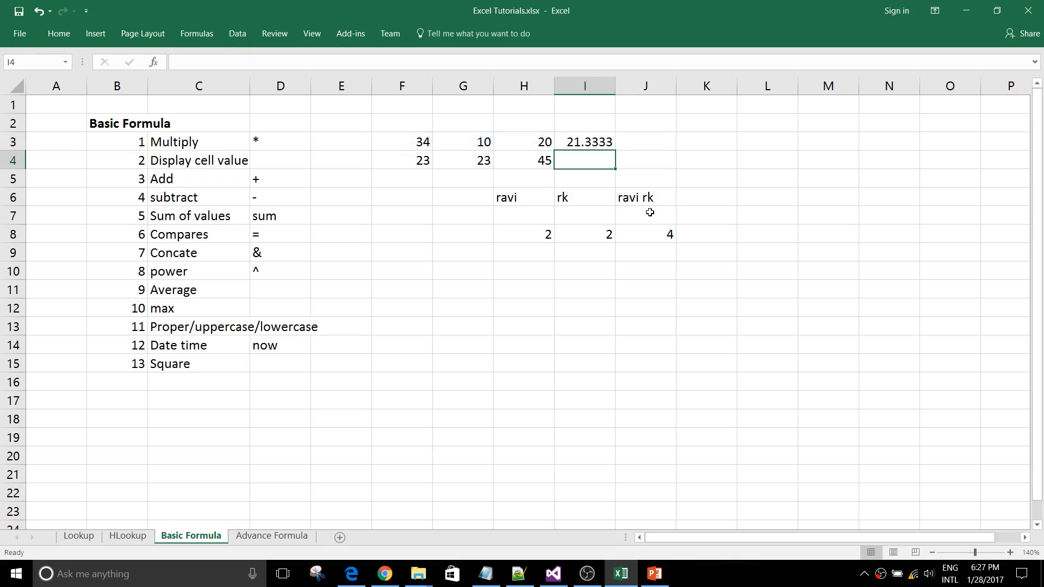
{"action": "left_click", "coordinate": [582, 144]}
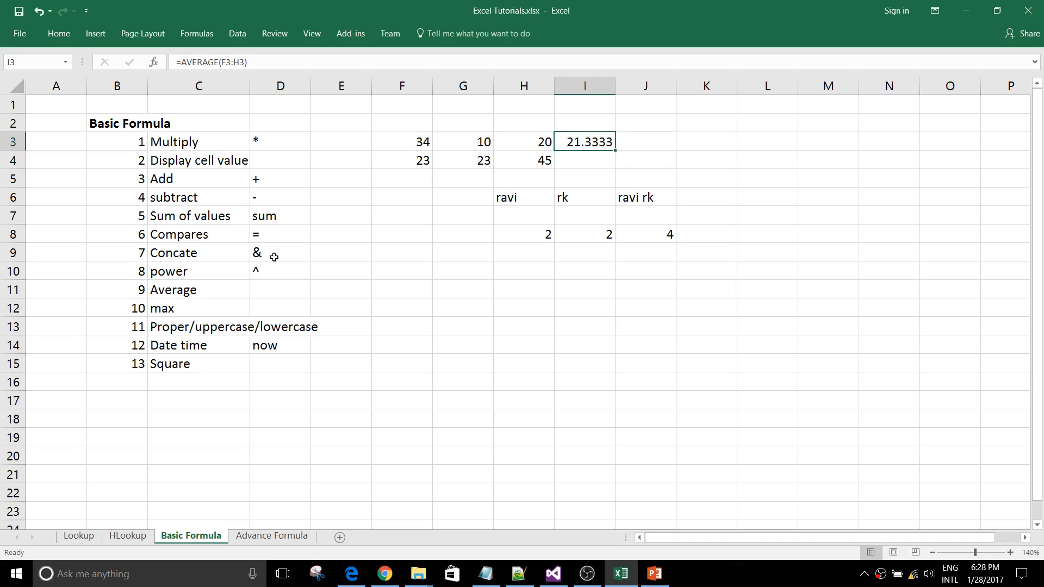
Step: Enter the formula =MAX(F4:H4) in I4 to find the largest of the three numbers in row 4
{"action": "left_click", "coordinate": [219, 291]}
{"action": "left_click", "coordinate": [218, 308]}
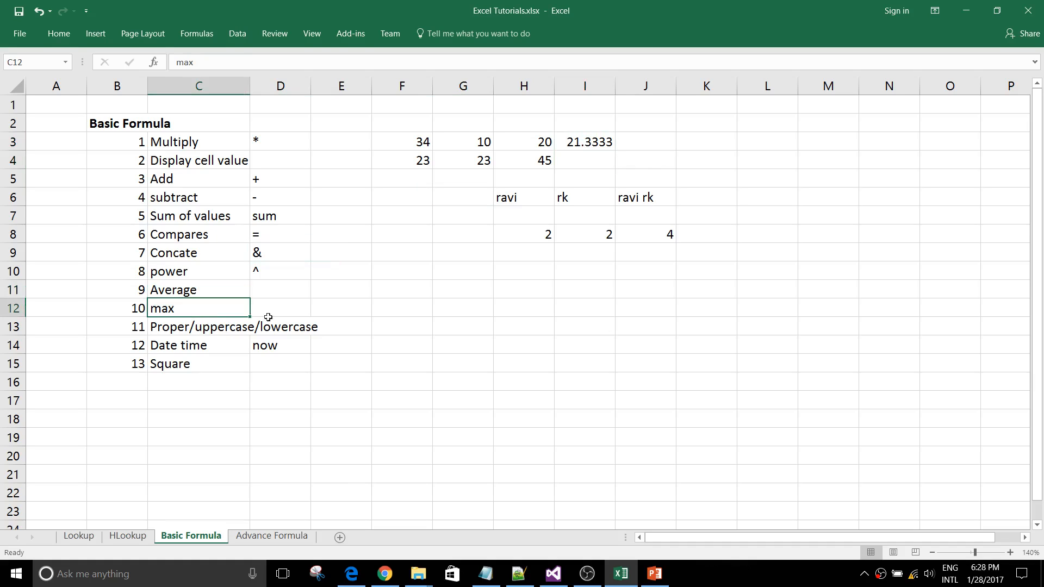
{"action": "left_click_drag", "start_coordinate": [416, 161], "coordinate": [517, 161]}
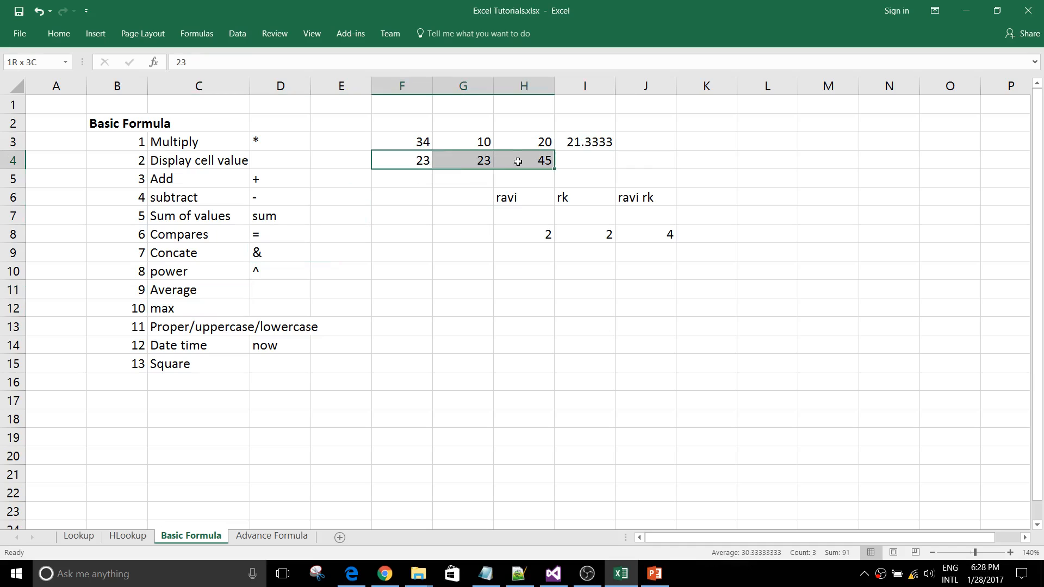
{"action": "left_click", "coordinate": [588, 163]}
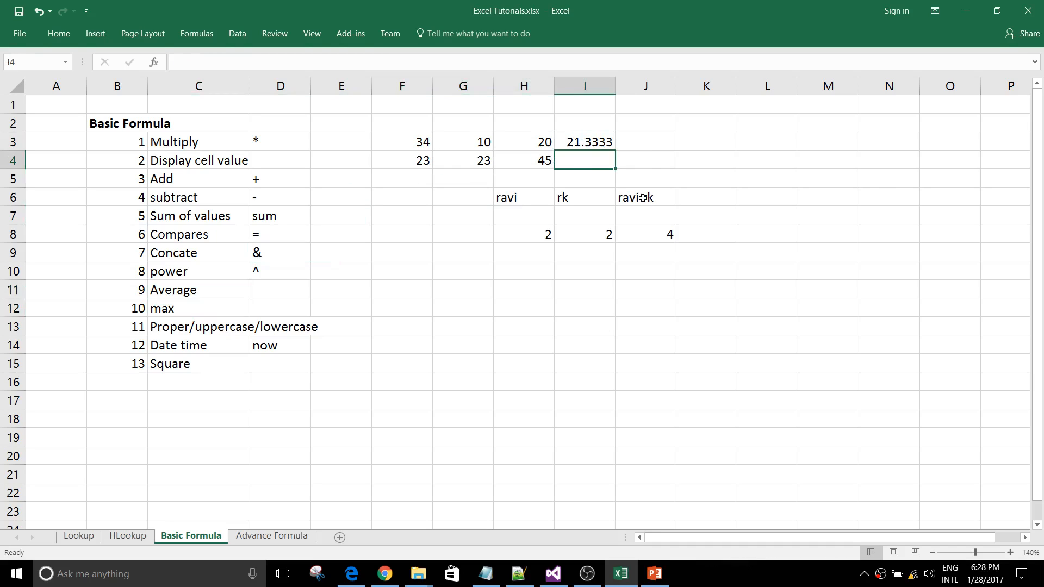
{"action": "type", "text": "=max"}
{"action": "key", "text": "Tab"}
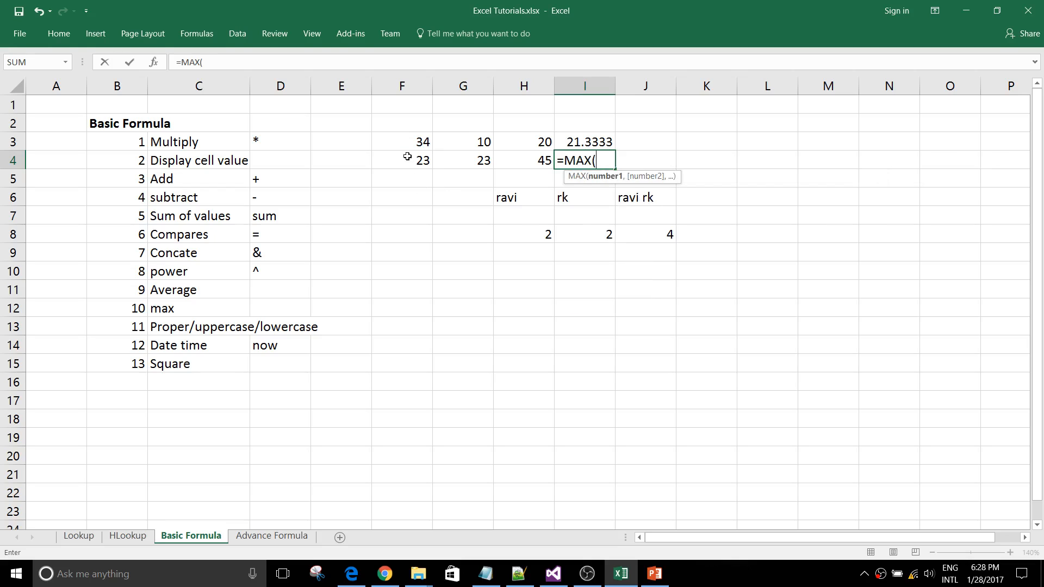
{"action": "left_click_drag", "start_coordinate": [408, 158], "coordinate": [518, 157]}
{"action": "type", "text": ")"}
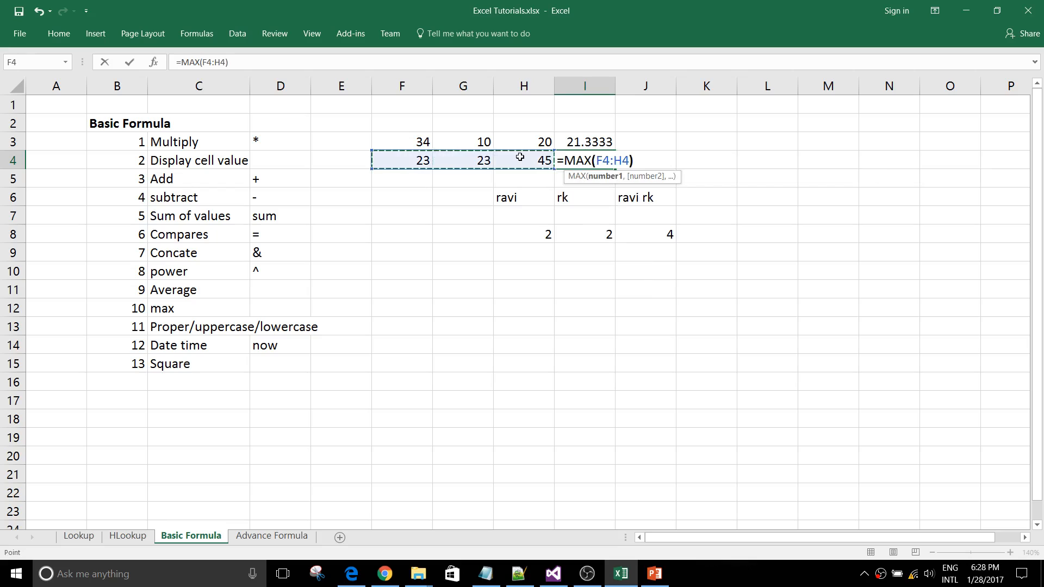
{"action": "key", "text": "Return"}
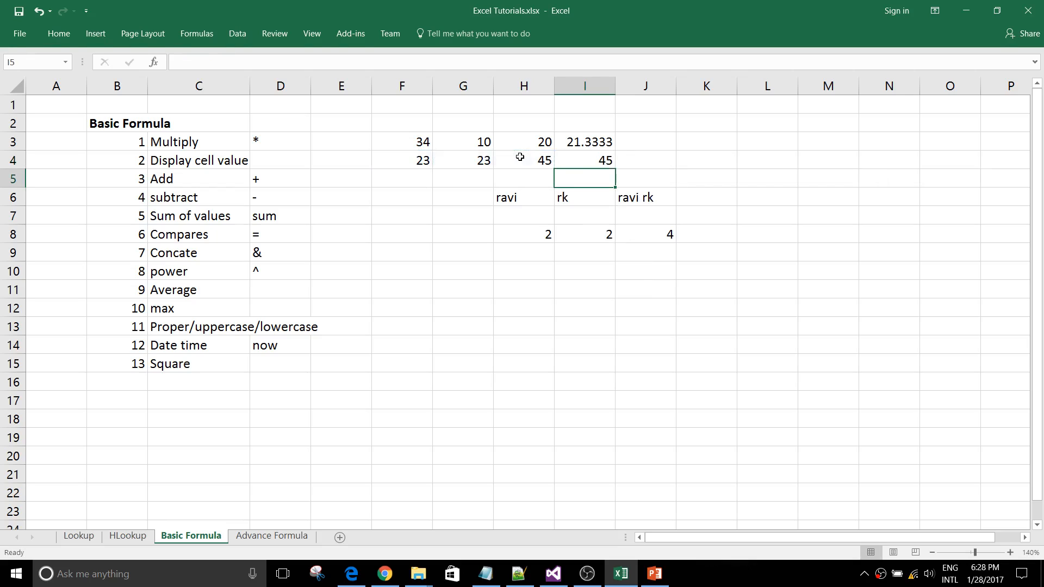
Step: Set the number in F4 to 89 to recalculate the MAX formula, and check the formula cell I4
{"action": "left_click", "coordinate": [591, 162]}
{"action": "left_click", "coordinate": [427, 160]}
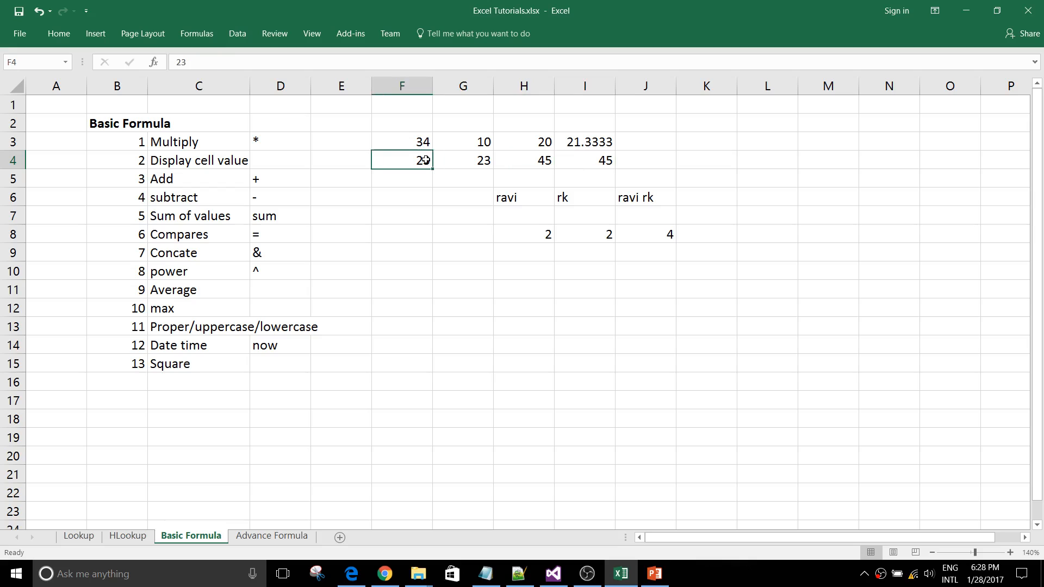
{"action": "double_click", "coordinate": [426, 159]}
{"action": "key", "text": "BackSpace"}
{"action": "key", "text": "BackSpace"}
{"action": "type", "text": "89"}
{"action": "key", "text": "Return"}
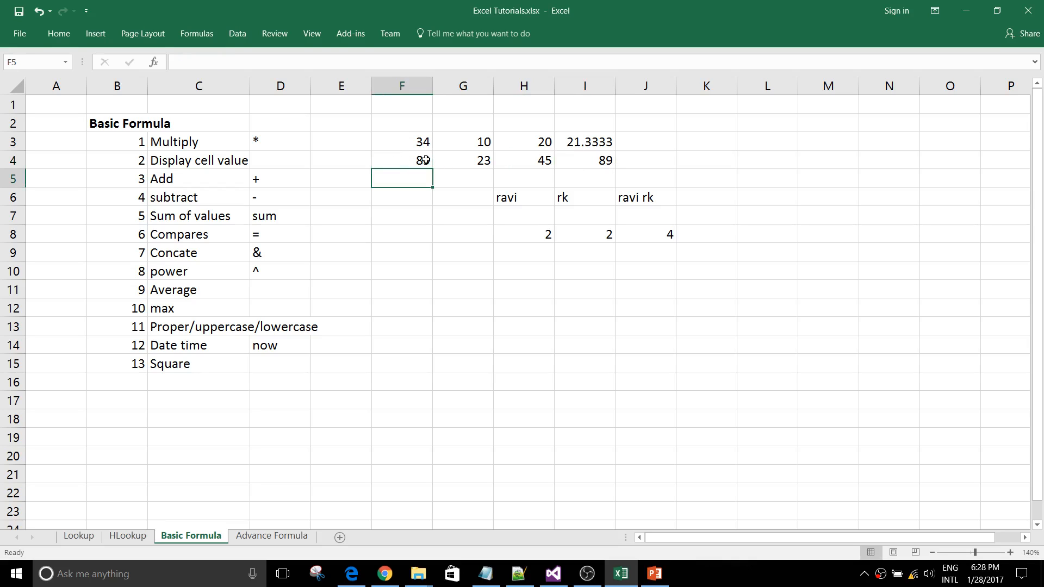
{"action": "left_click", "coordinate": [608, 158]}
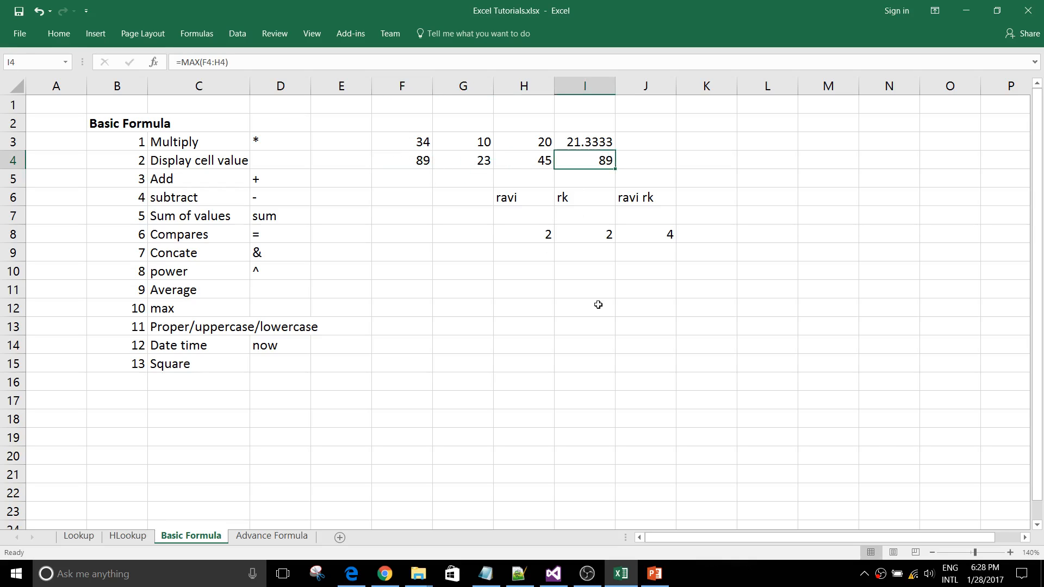
Step: Review the list topics from max through Proper/uppercase/lowercase and Date time
{"action": "left_click_drag", "start_coordinate": [196, 309], "coordinate": [283, 308]}
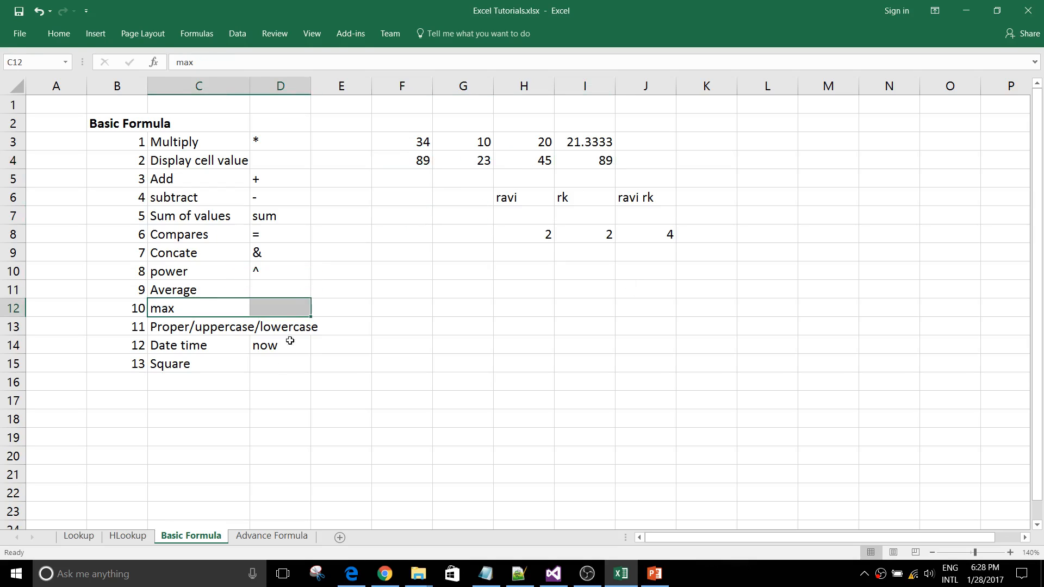
{"action": "left_click", "coordinate": [280, 363]}
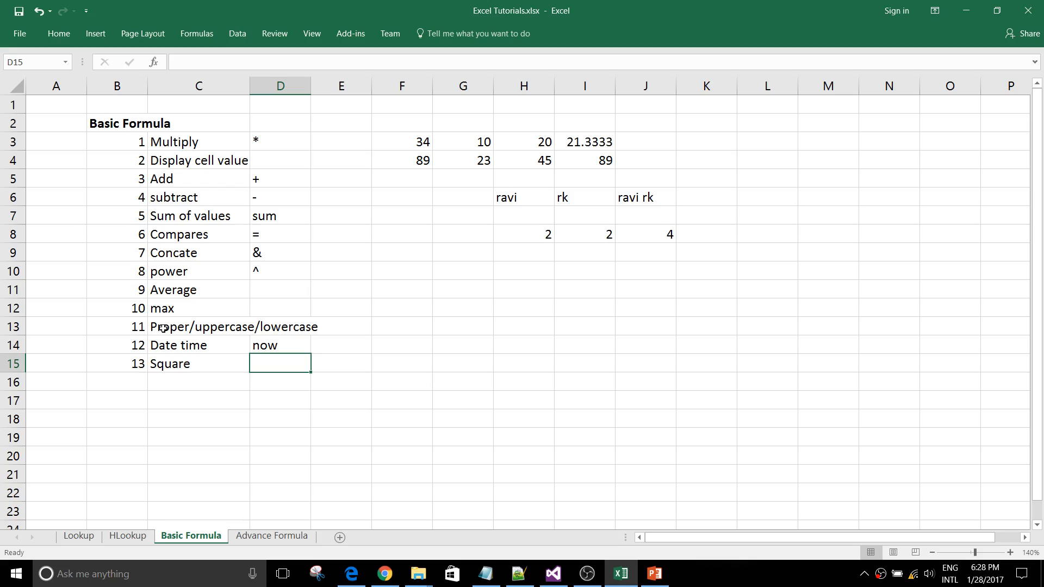
{"action": "left_click_drag", "start_coordinate": [163, 328], "coordinate": [291, 326]}
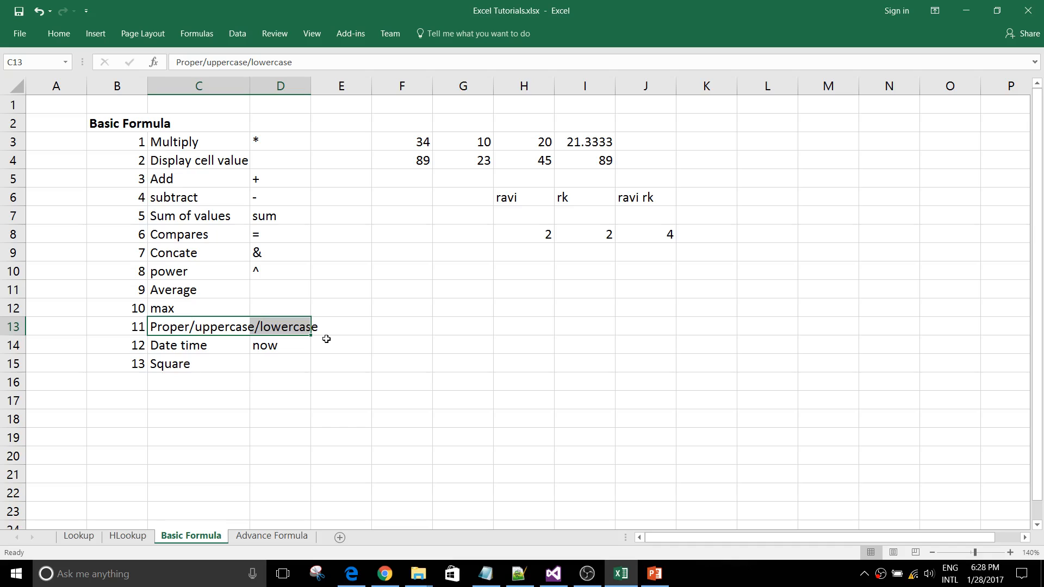
{"action": "left_click", "coordinate": [229, 354]}
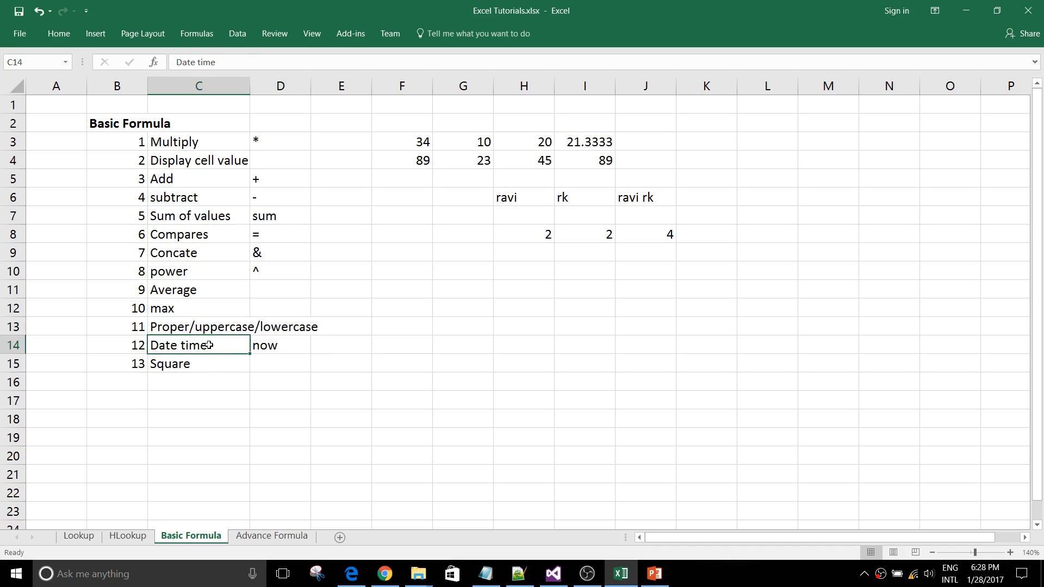
{"action": "left_click", "coordinate": [163, 326]}
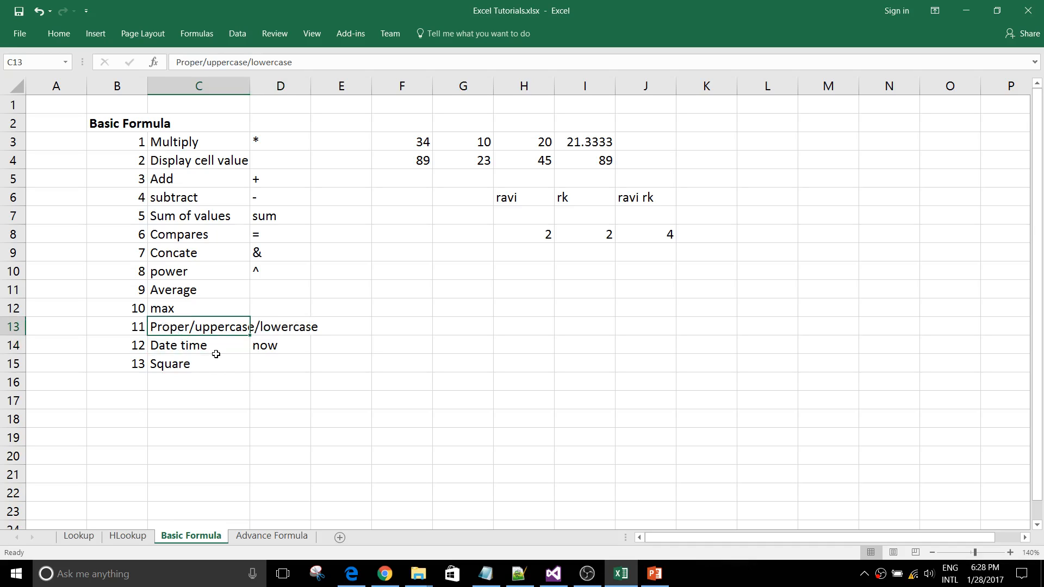
{"action": "left_click", "coordinate": [196, 348]}
{"action": "left_click", "coordinate": [168, 329]}
Step: Enter the same sample first name in G12:G14: all lowercase, with only the last letter capitalized, and with only the first letter capitalized
{"action": "left_click", "coordinate": [478, 321]}
{"action": "left_click", "coordinate": [476, 306]}
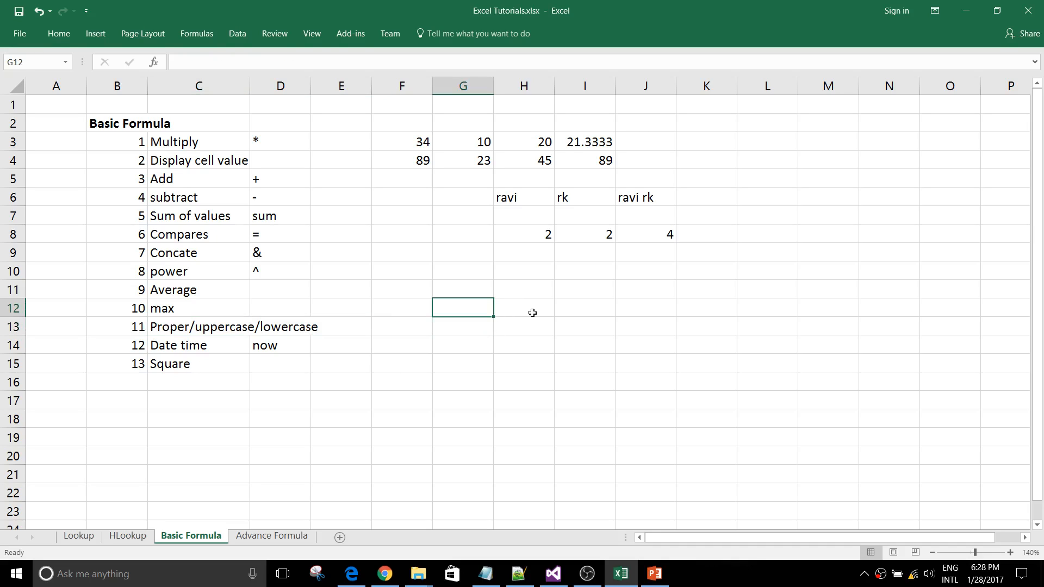
{"action": "type", "text": "ravi"}
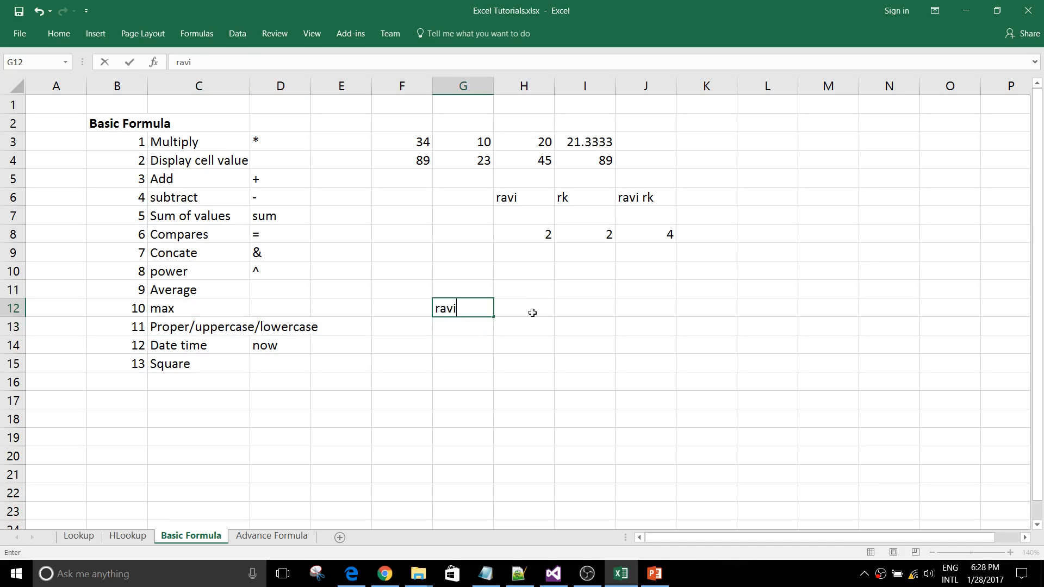
{"action": "key", "text": "Return"}
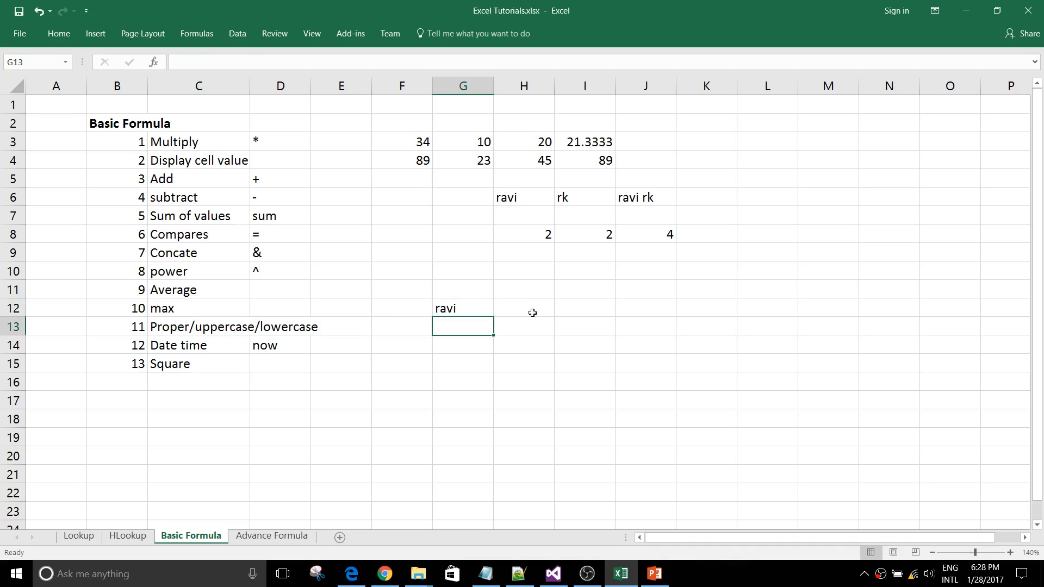
{"action": "type", "text": "ravi"}
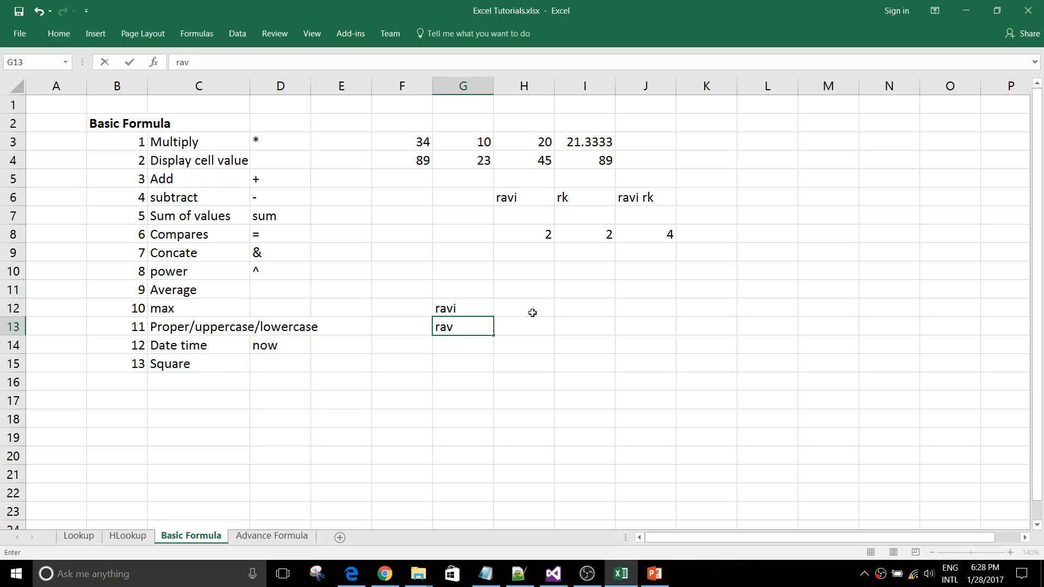
{"action": "key", "text": "Return"}
{"action": "type", "text": "Ravi"}
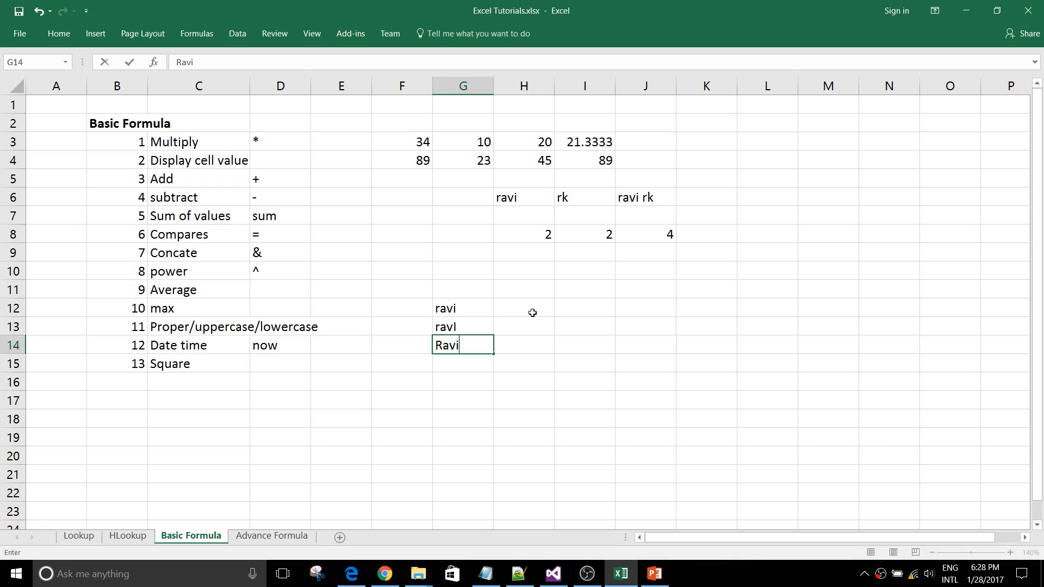
{"action": "key", "text": "Return"}
Step: Compare the letter casing of the three sample names in G12:G14
{"action": "key", "text": "Up"}
{"action": "key", "text": "Up"}
{"action": "key", "text": "Up"}
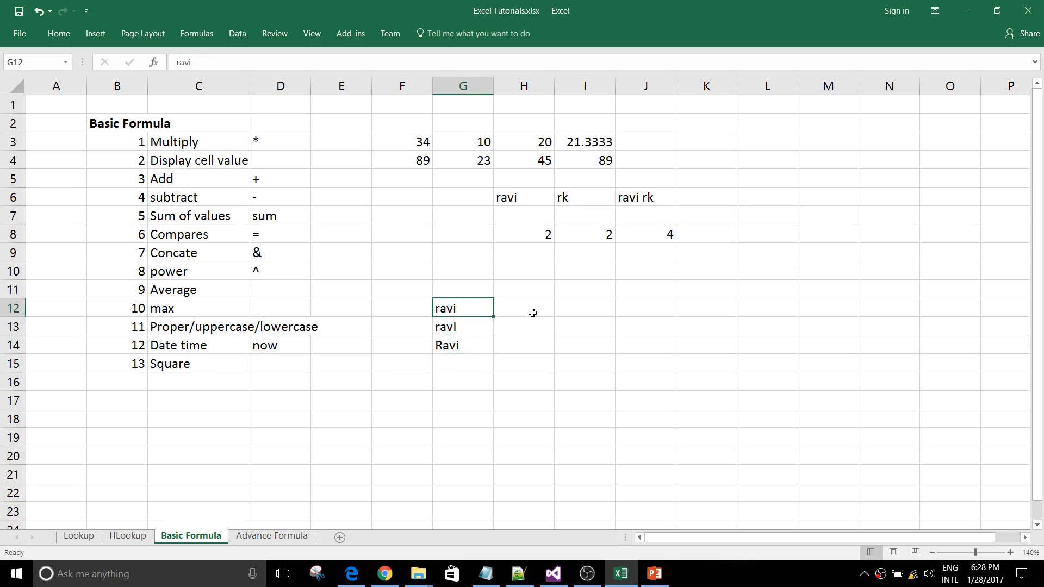
{"action": "key", "text": "Down"}
{"action": "key", "text": "Down"}
{"action": "key", "text": "Up"}
{"action": "key", "text": "Up"}
{"action": "key", "text": "Down"}
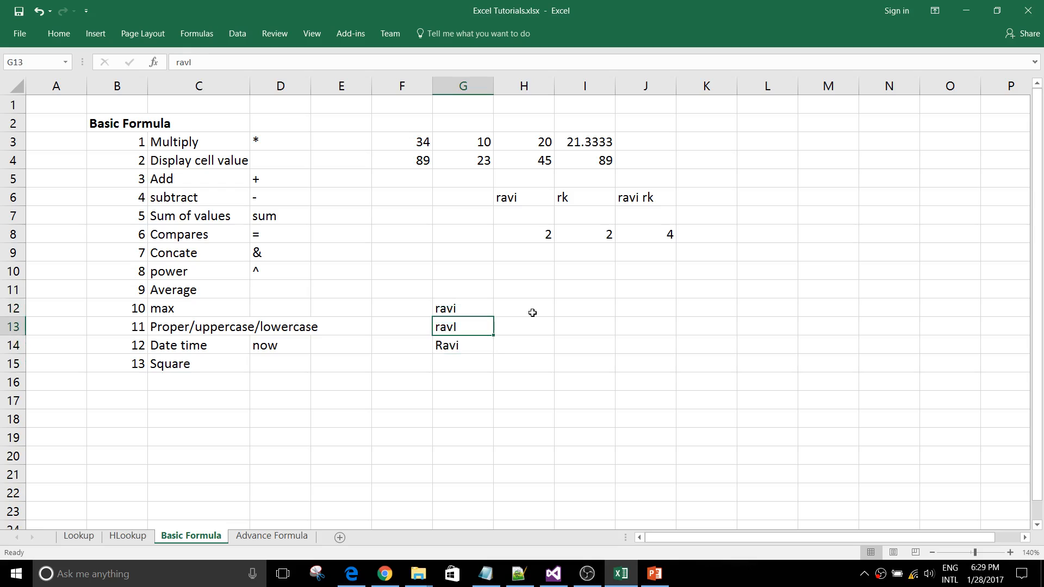
{"action": "key", "text": "Down"}
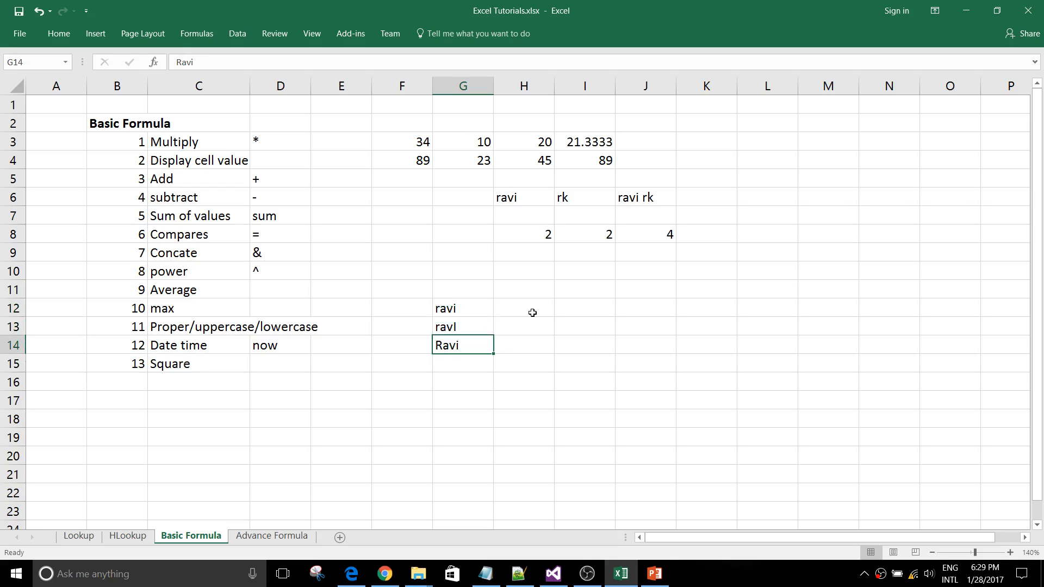
{"action": "key", "text": "Up"}
{"action": "key", "text": "Up"}
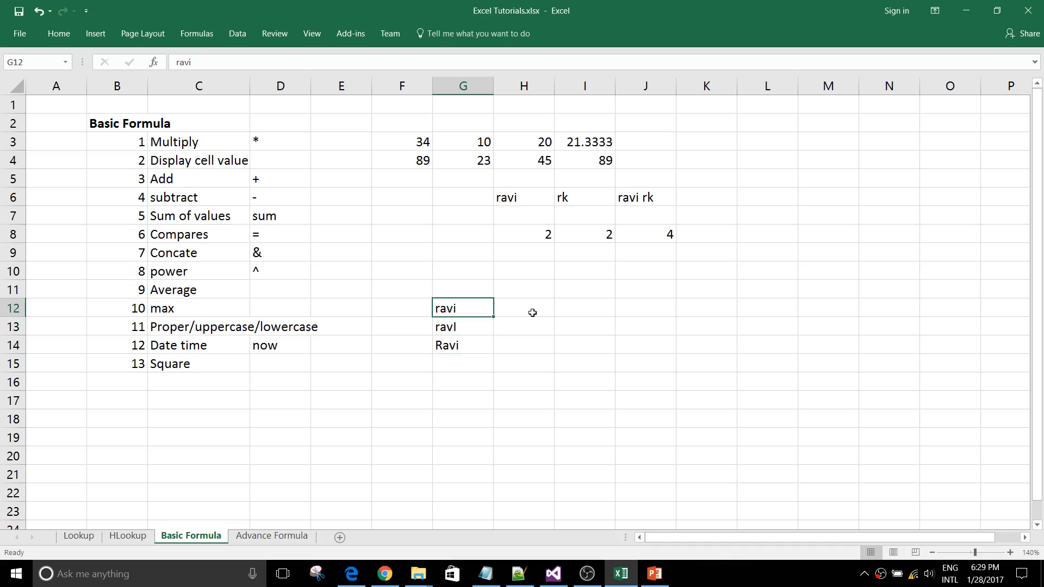
{"action": "key", "text": "Down"}
{"action": "key", "text": "Down"}
{"action": "key", "text": "Down"}
{"action": "key", "text": "Down"}
{"action": "key", "text": "Up"}
{"action": "key", "text": "Up"}
{"action": "key", "text": "Up"}
{"action": "key", "text": "Up"}
{"action": "key", "text": "Up"}
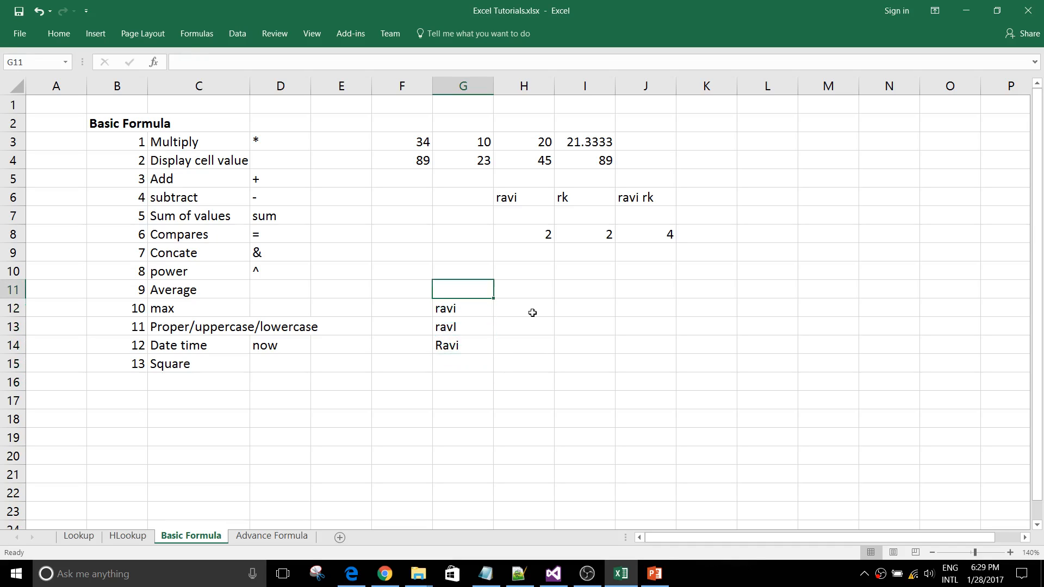
{"action": "key", "text": "Down"}
{"action": "key", "text": "Right"}
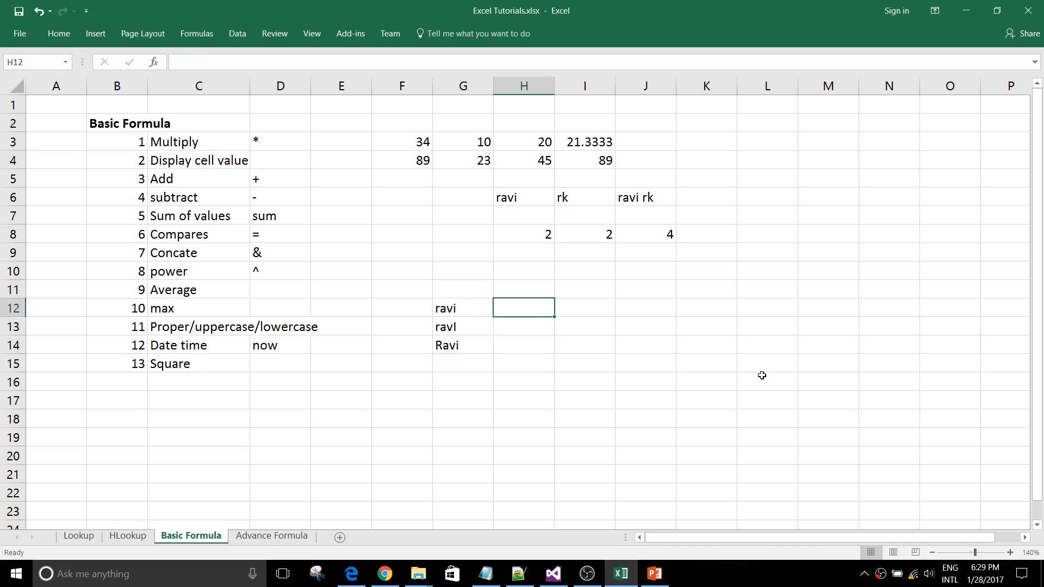
{"action": "key", "text": "Left"}
{"action": "key", "text": "Left"}
{"action": "key", "text": "Right"}
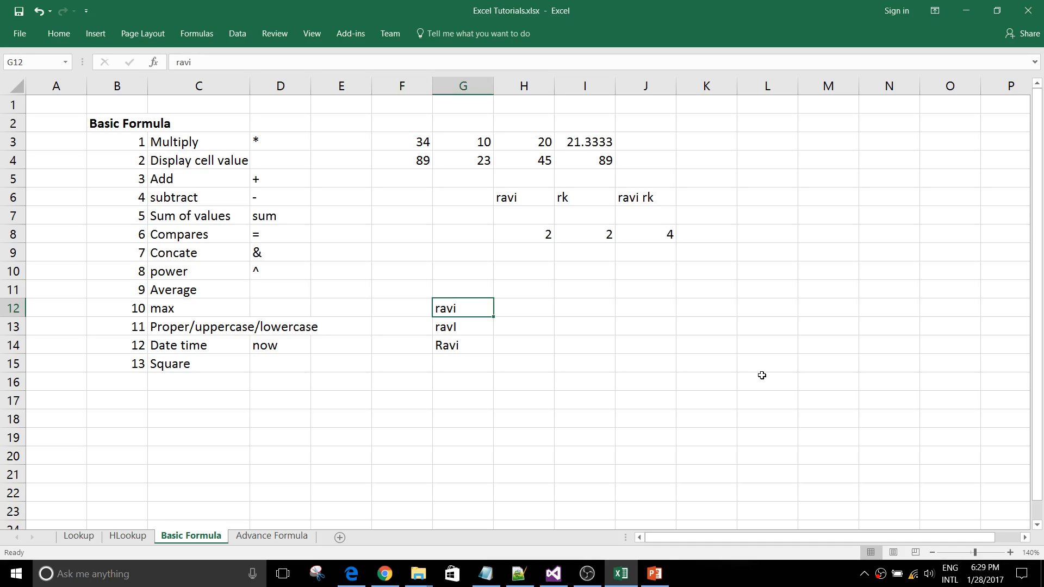
Step: Enter the formula =PROPER(G12) in H12 and compare its result with the source name in G12
{"action": "key", "text": "Right"}
{"action": "type", "text": "=p"}
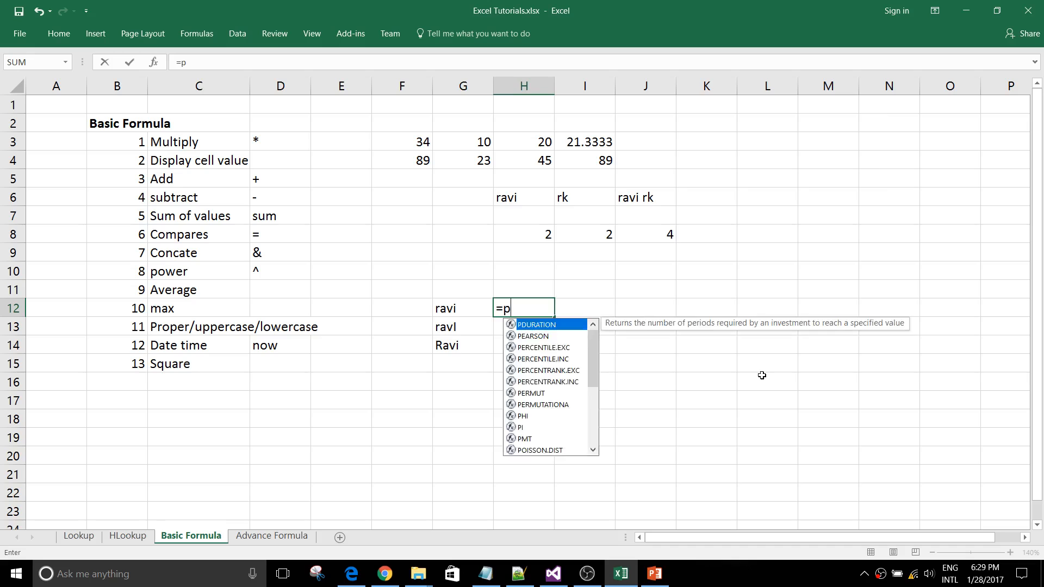
{"action": "type", "text": "rop"}
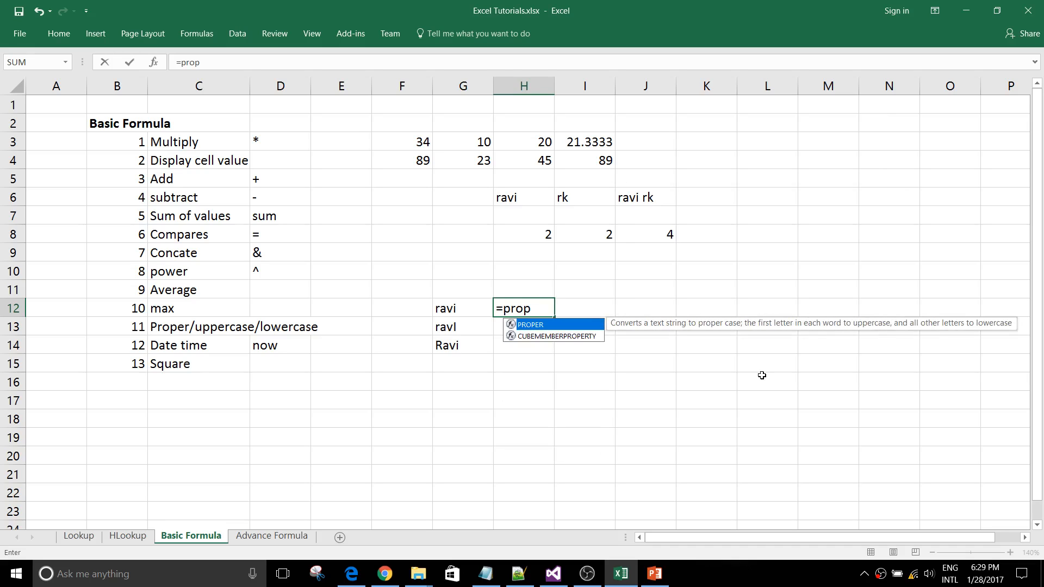
{"action": "key", "text": "Tab"}
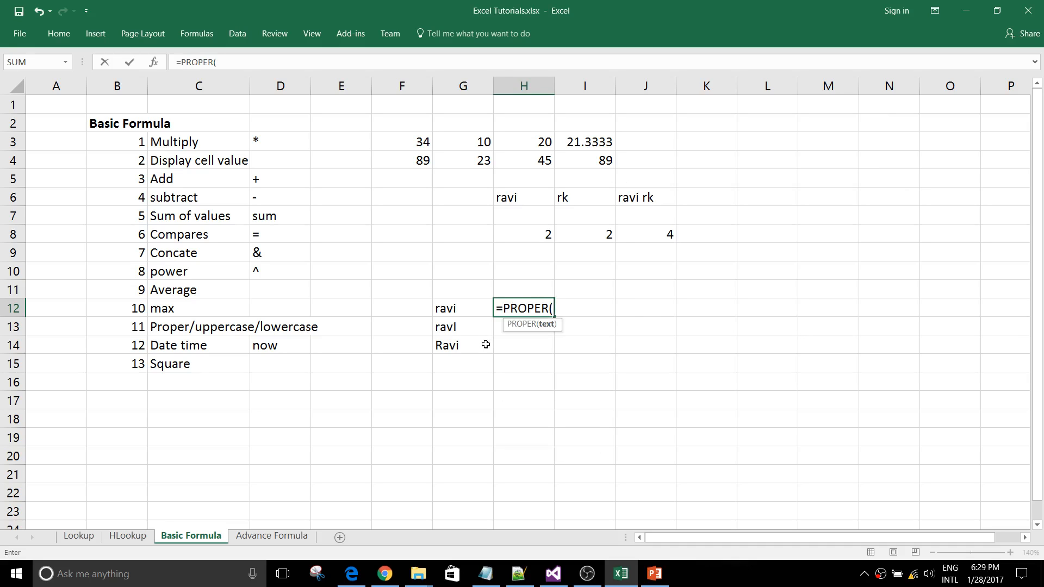
{"action": "left_click", "coordinate": [450, 309]}
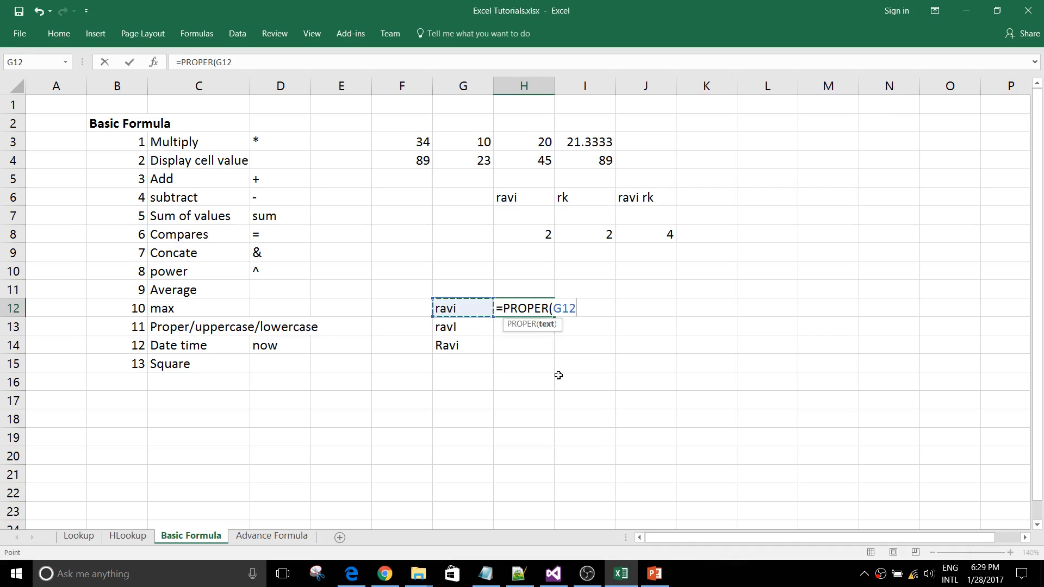
{"action": "type", "text": ")"}
{"action": "key", "text": "Return"}
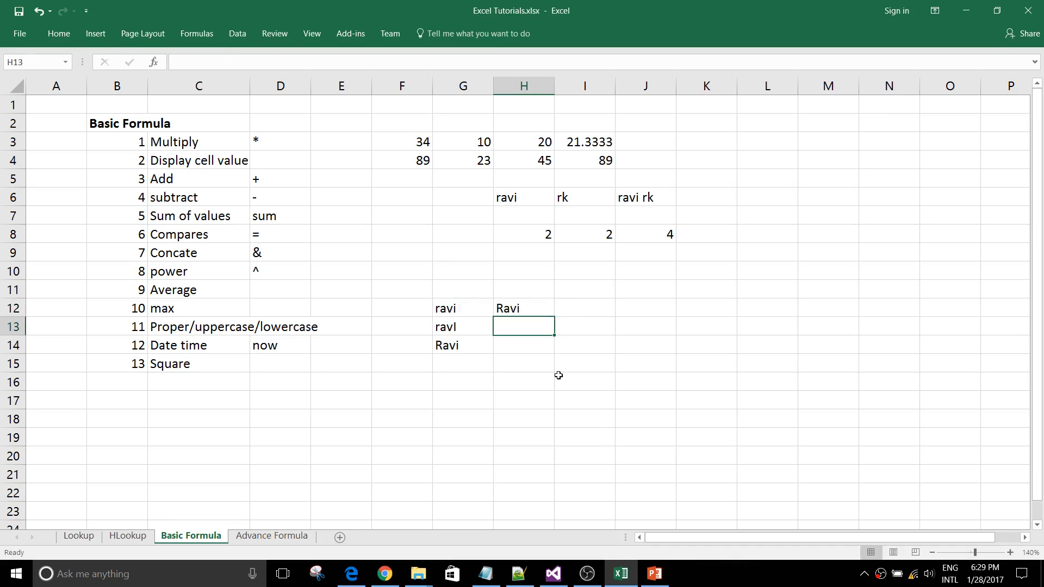
{"action": "left_click", "coordinate": [510, 304]}
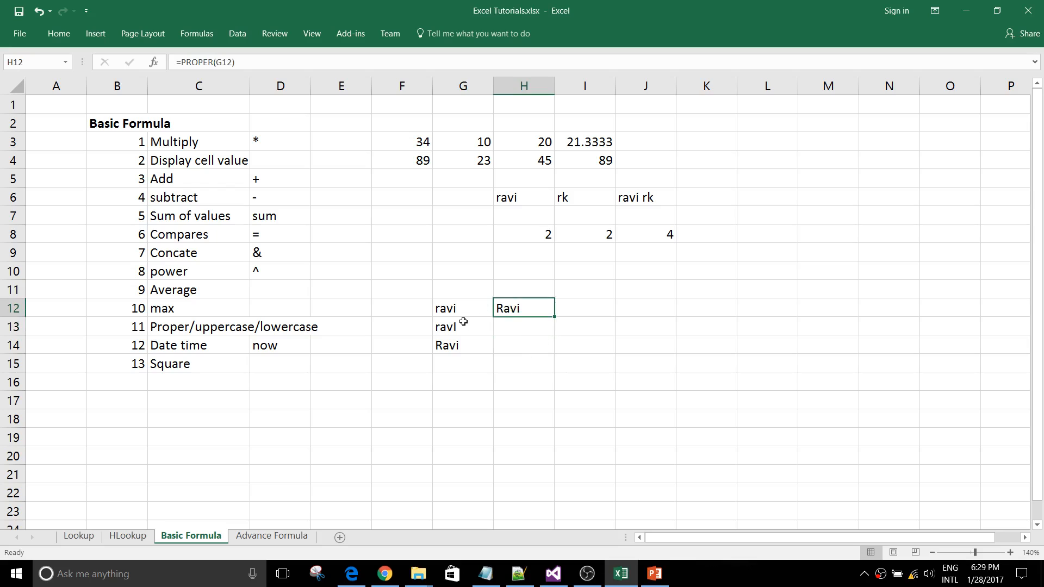
{"action": "left_click", "coordinate": [462, 314]}
{"action": "left_click", "coordinate": [505, 312]}
Step: Enter the formula =UPPER(G13) in H13 to convert the sample name in G13 to capitals
{"action": "left_click", "coordinate": [515, 331]}
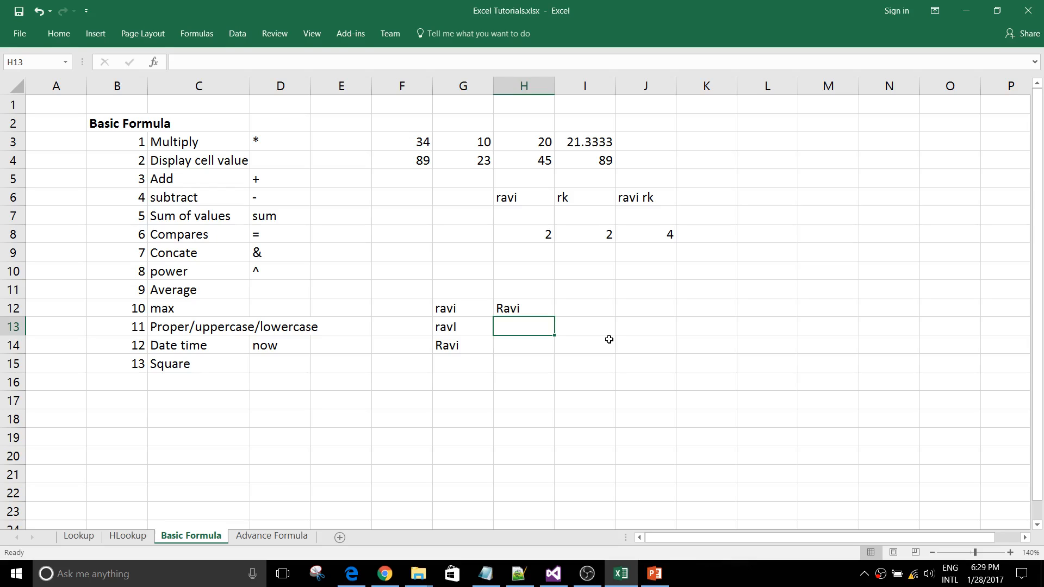
{"action": "type", "text": "=uper"}
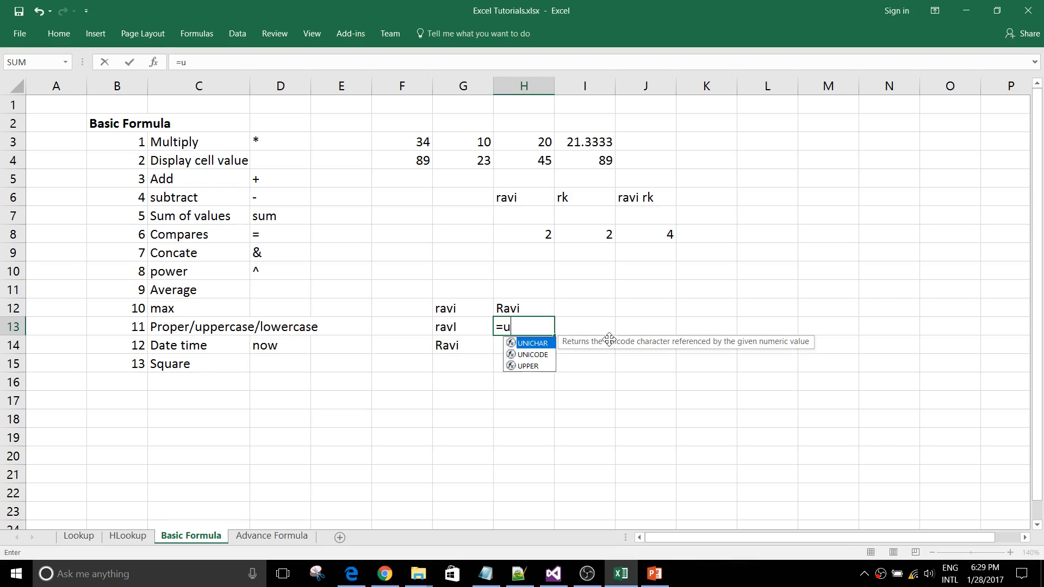
{"action": "key", "text": "BackSpace"}
{"action": "key", "text": "BackSpace"}
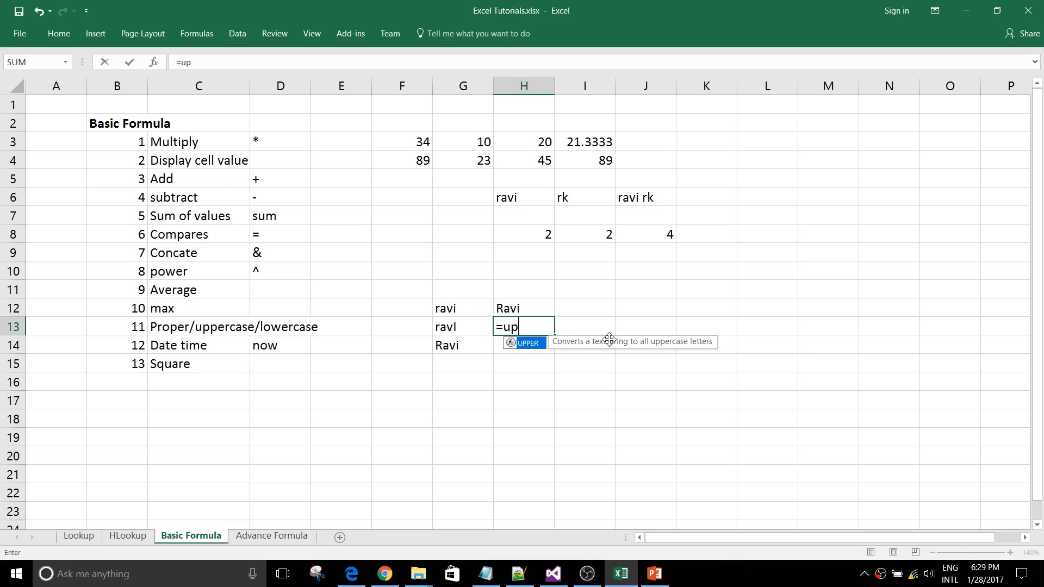
{"action": "type", "text": "p"}
{"action": "key", "text": "Tab"}
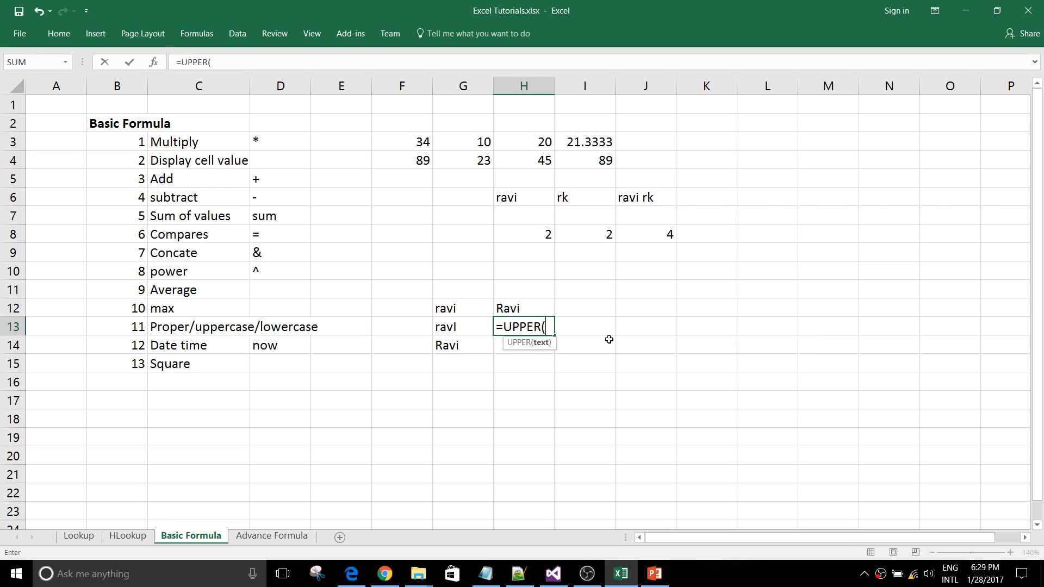
{"action": "left_click", "coordinate": [441, 332]}
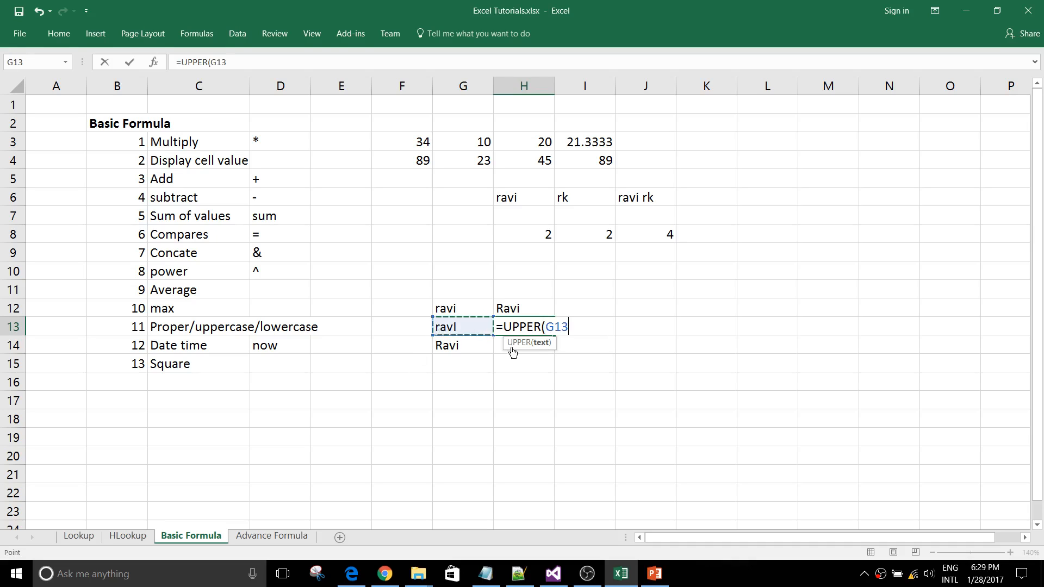
{"action": "type", "text": ")"}
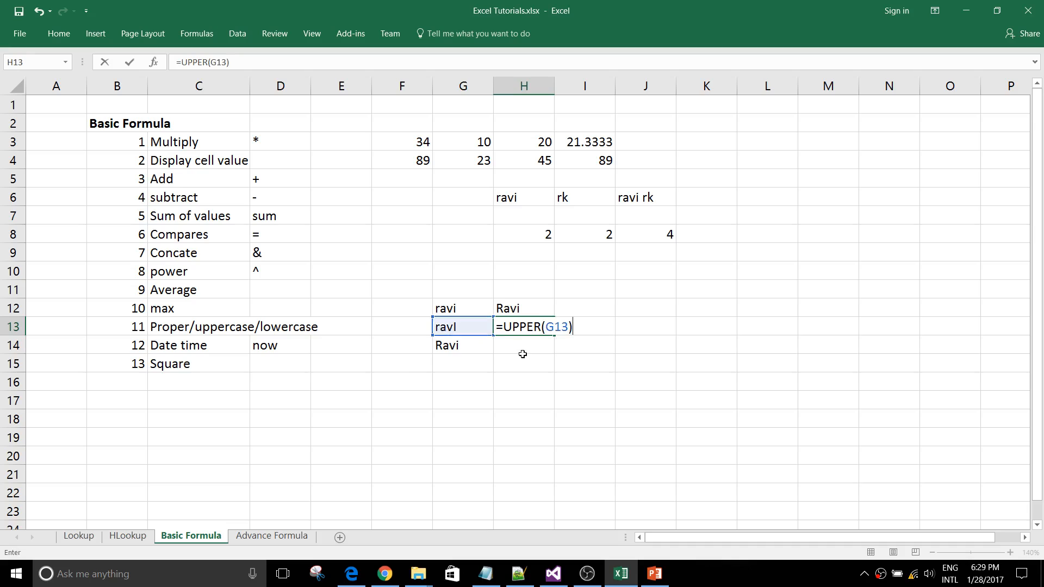
{"action": "key", "text": "Return"}
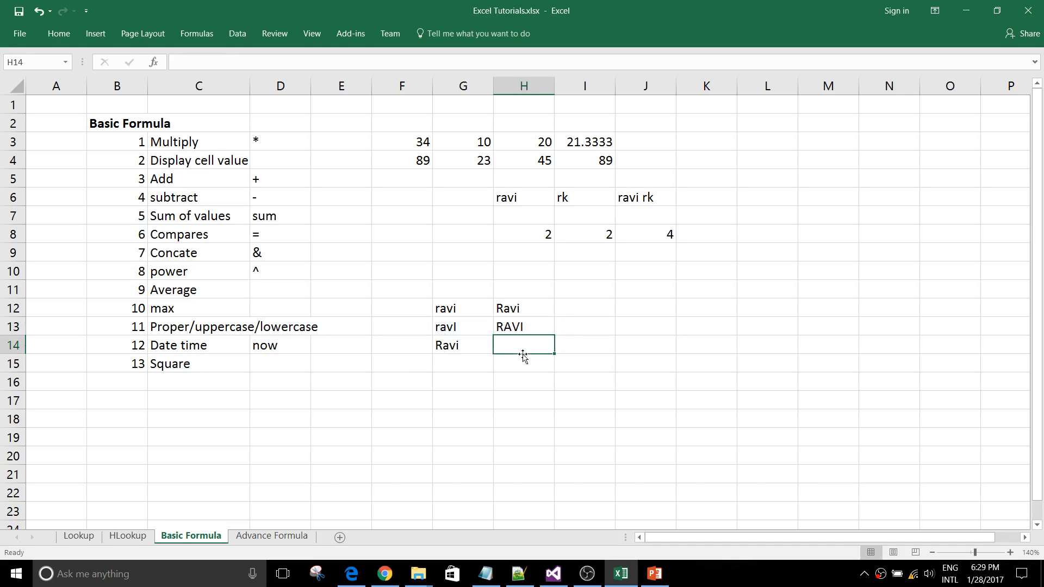
Step: Enter the formula =LOWER(G14) in H14 and review the casing results in H12:H14 against the Proper/uppercase/lowercase topic
{"action": "type", "text": "=lowe"}
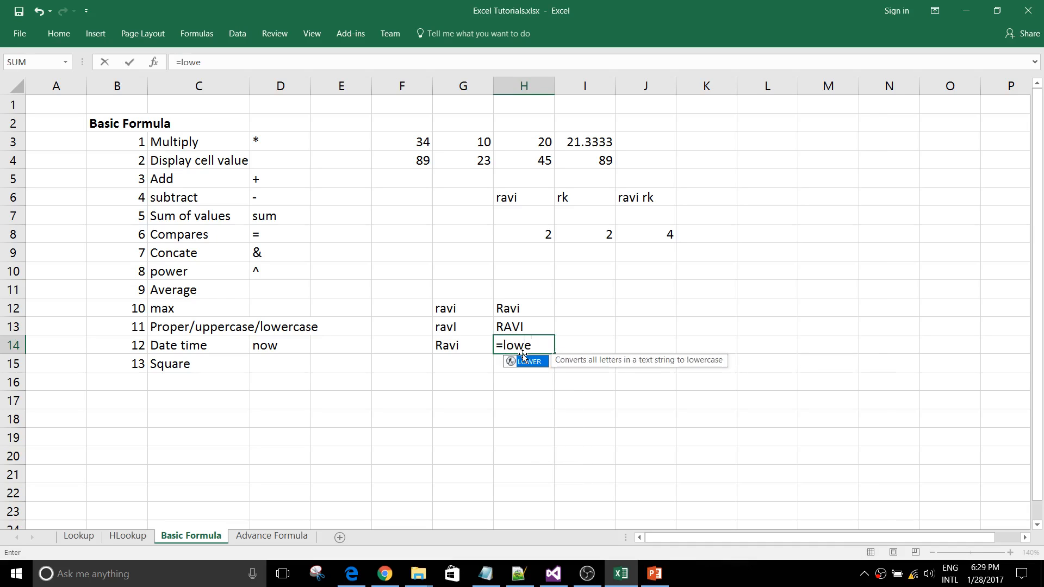
{"action": "key", "text": "Tab"}
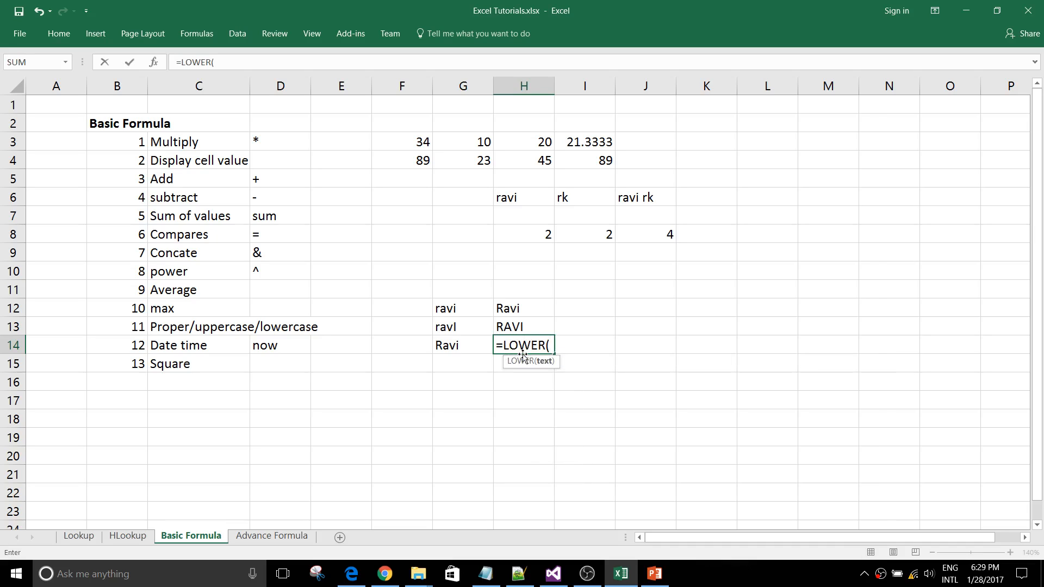
{"action": "left_click", "coordinate": [461, 343]}
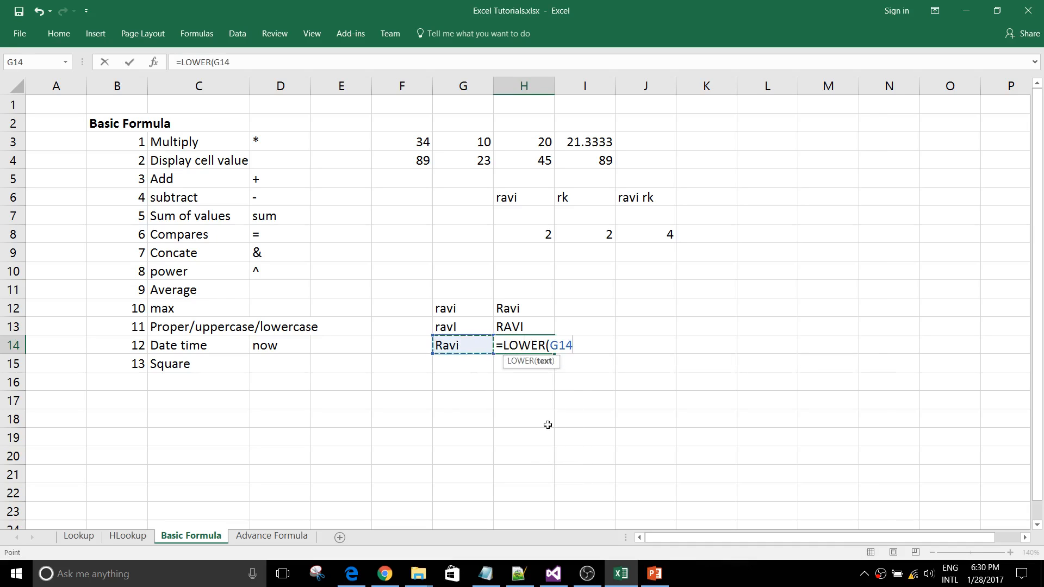
{"action": "type", "text": ")"}
{"action": "key", "text": "Return"}
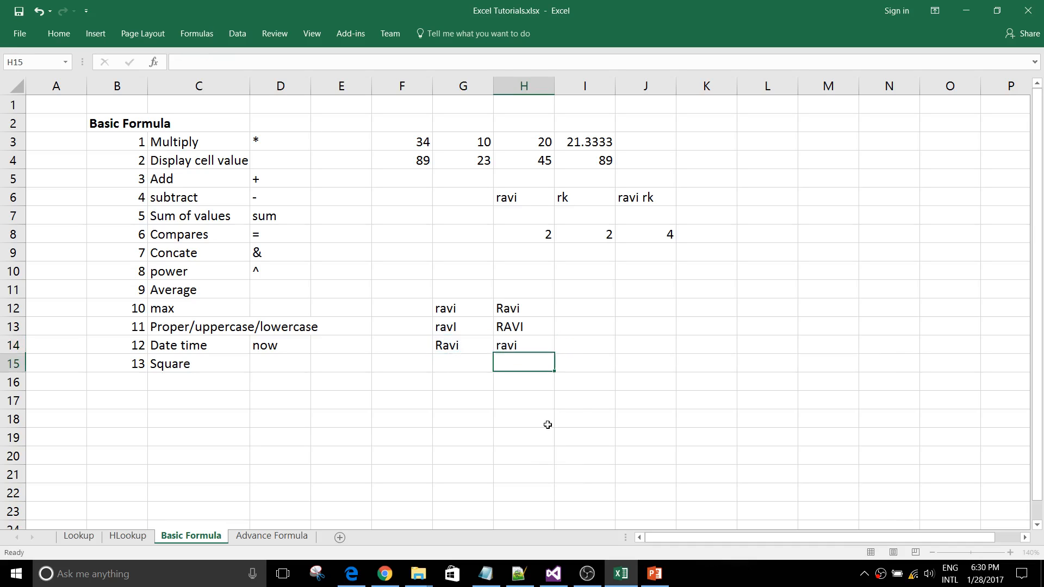
{"action": "scroll", "coordinate": [546, 424], "scroll_direction": "down", "scroll_amount": 1}
{"action": "scroll", "coordinate": [545, 424], "scroll_direction": "up", "scroll_amount": 1}
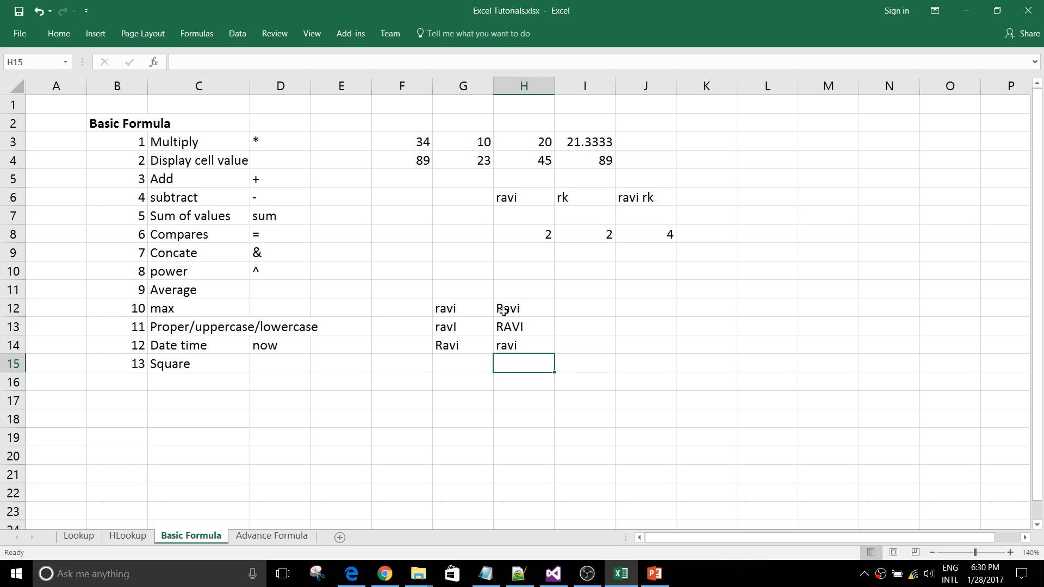
{"action": "left_click_drag", "start_coordinate": [511, 306], "coordinate": [513, 343]}
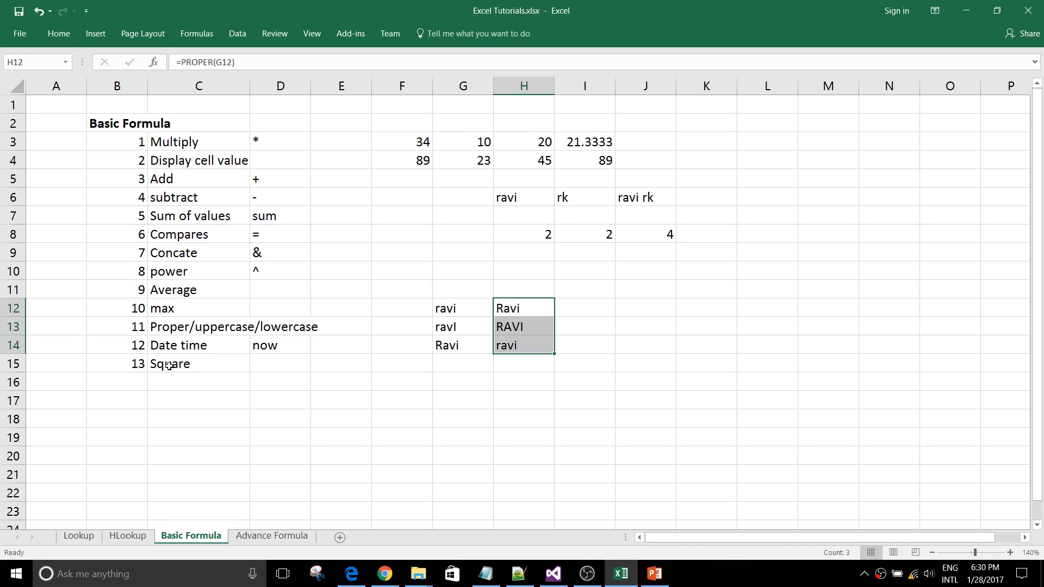
{"action": "left_click_drag", "start_coordinate": [166, 328], "coordinate": [285, 327]}
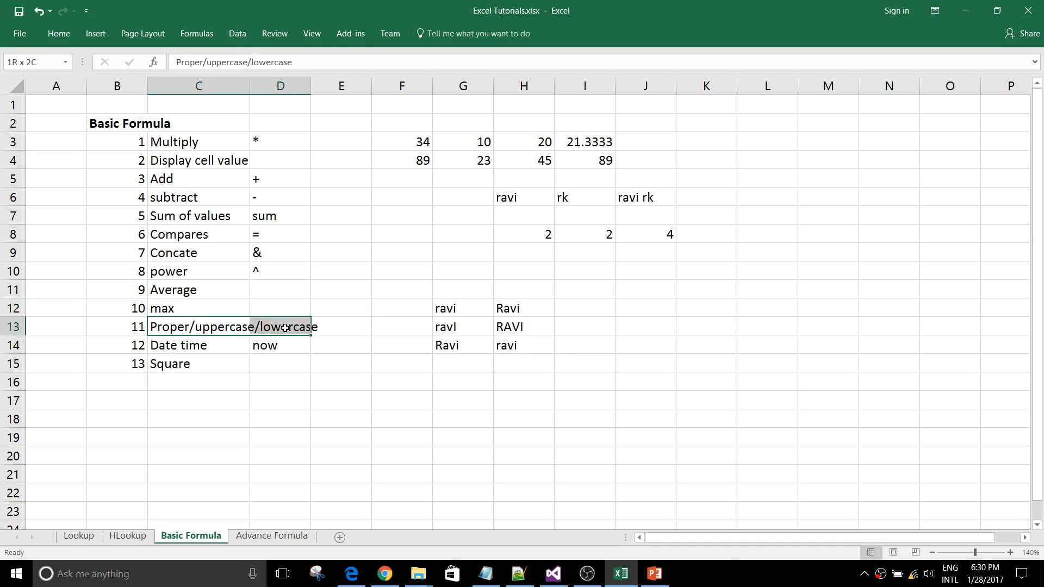
Step: Clear all the practice data and formulas from the range F3:K16
{"action": "left_click", "coordinate": [327, 359]}
{"action": "left_click_drag", "start_coordinate": [411, 146], "coordinate": [723, 379]}
{"action": "key", "text": "Delete"}
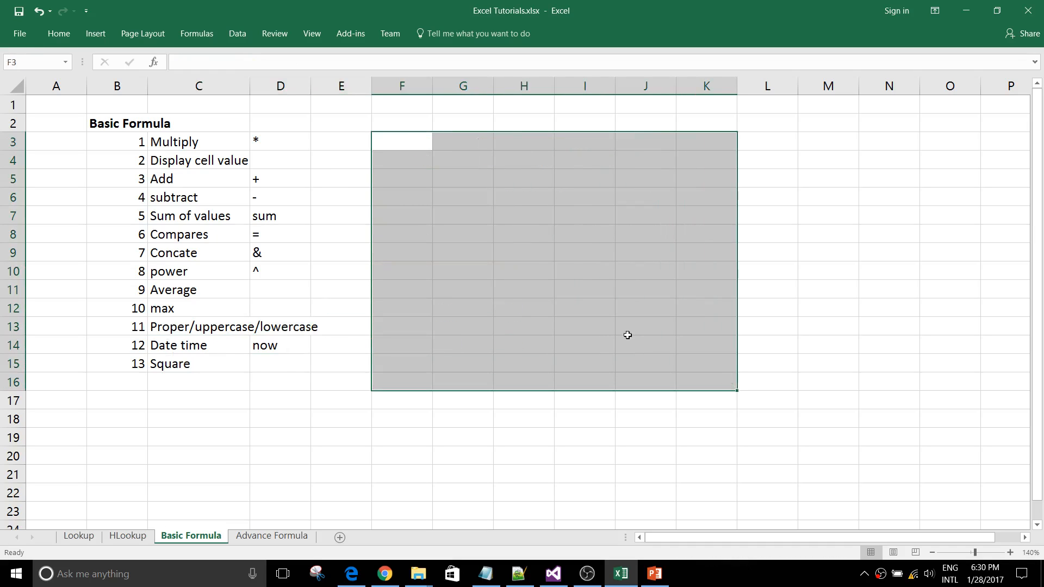
Step: For the Date time topic, enter the formula =NOW() in G4 and check the result
{"action": "left_click", "coordinate": [302, 380]}
{"action": "left_click", "coordinate": [200, 351]}
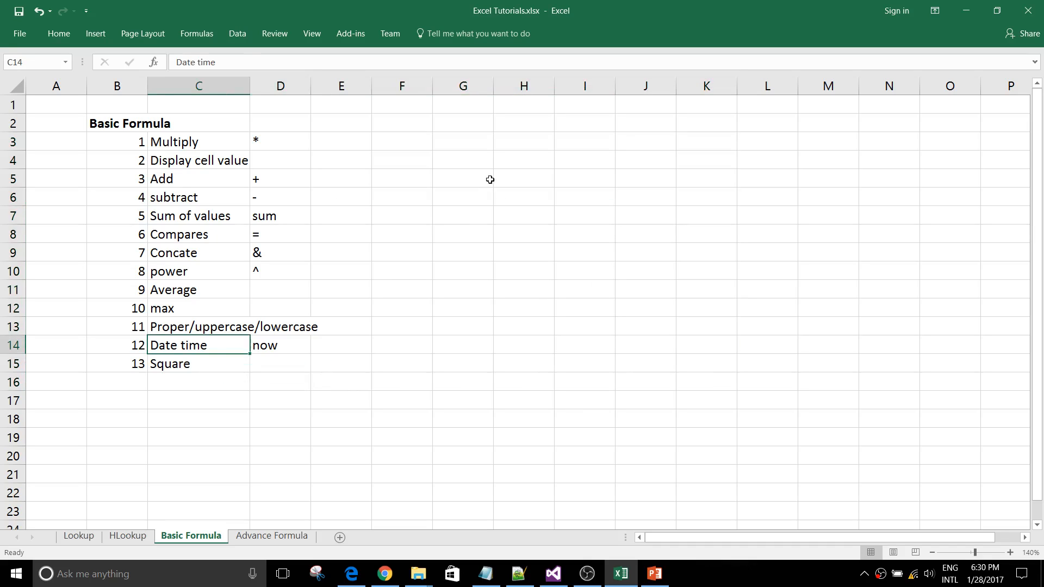
{"action": "left_click", "coordinate": [474, 162]}
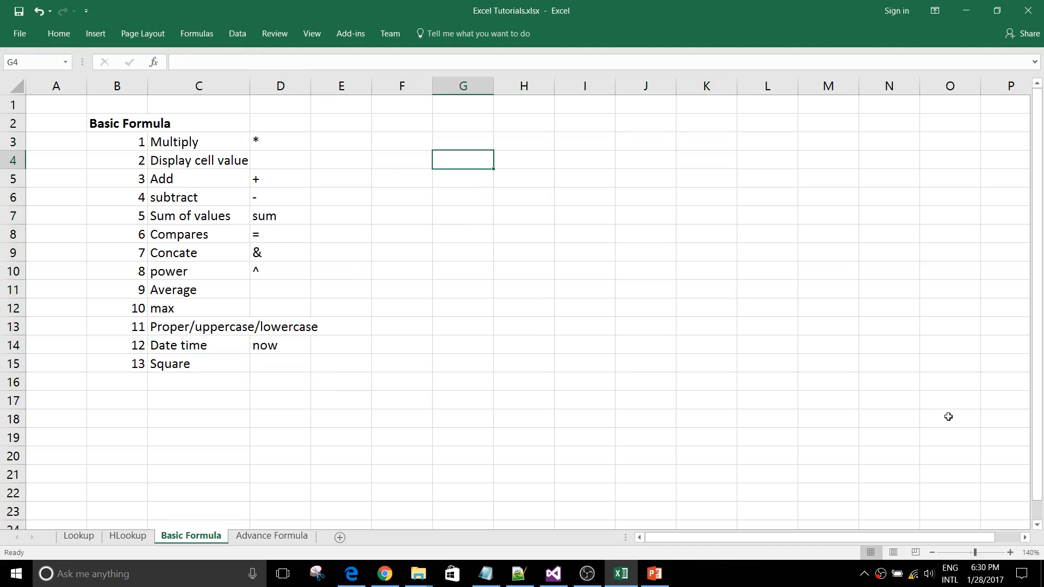
{"action": "type", "text": "=';mnow"}
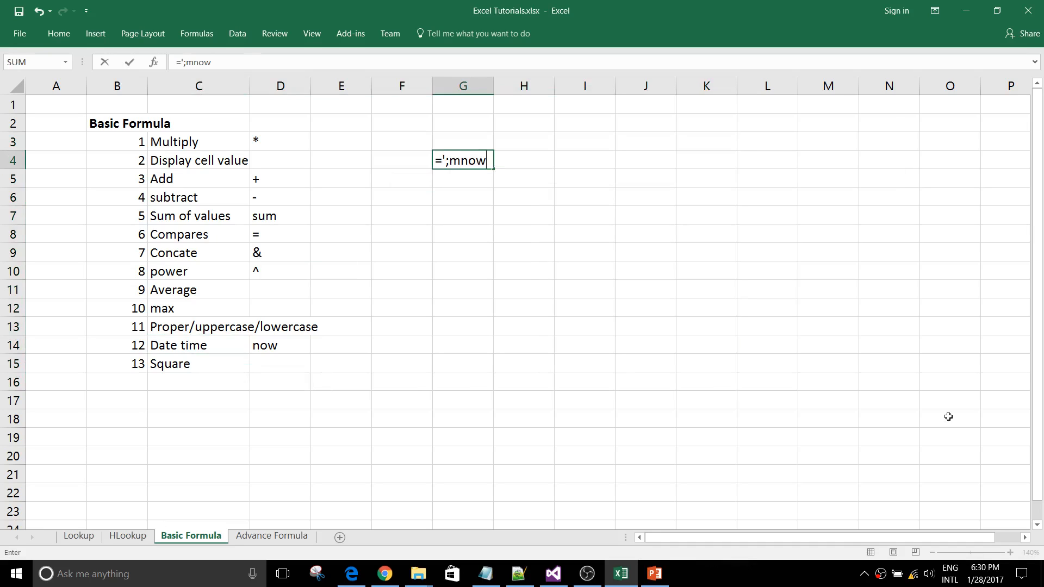
{"action": "key", "text": "BackSpace"}
{"action": "key", "text": "BackSpace"}
{"action": "key", "text": "BackSpace"}
{"action": "key", "text": "BackSpace"}
{"action": "key", "text": "BackSpace"}
{"action": "key", "text": "BackSpace"}
{"action": "type", "text": "now"}
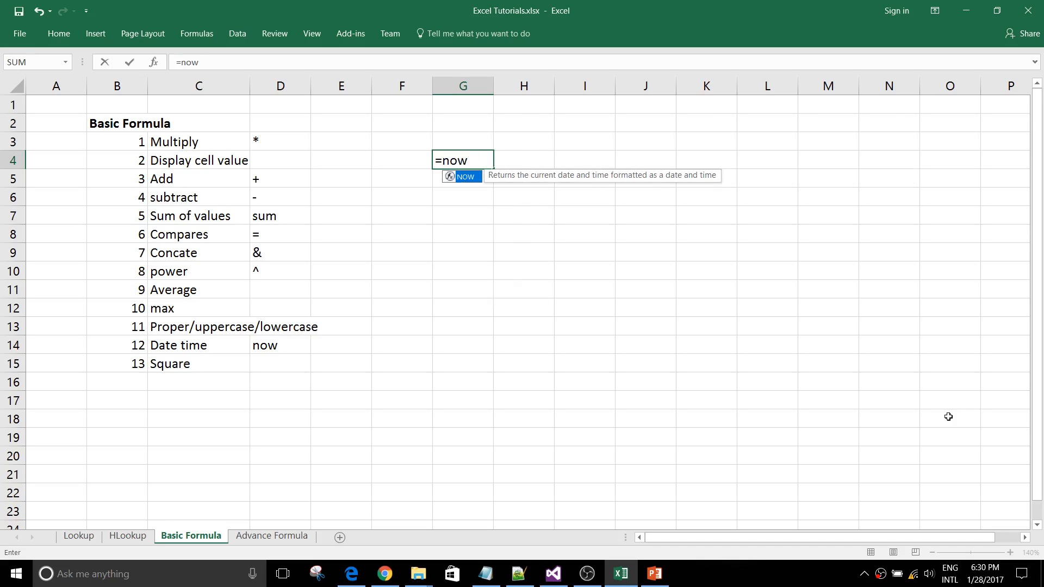
{"action": "key", "text": "Tab"}
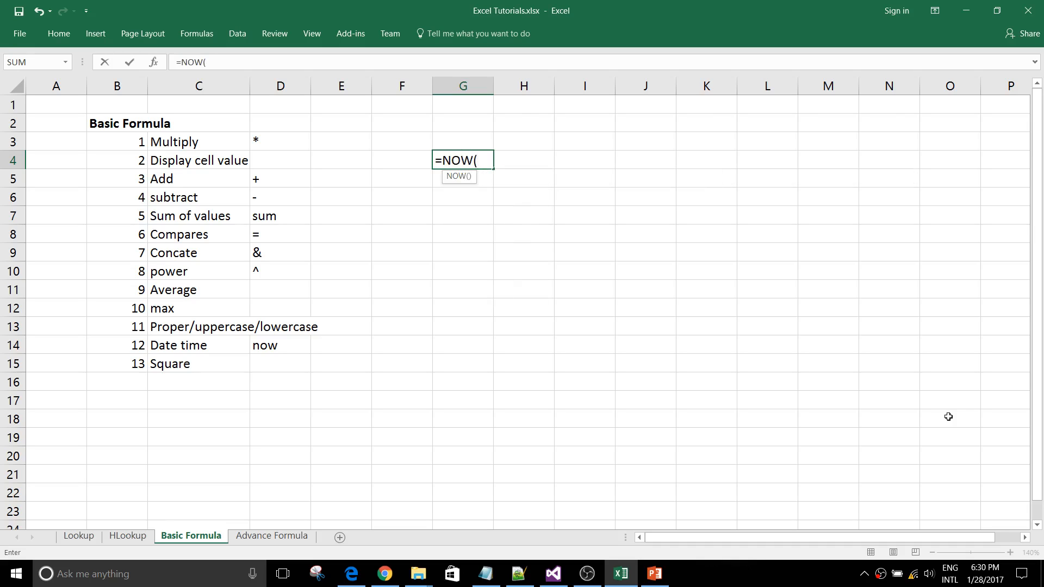
{"action": "key", "text": "Return"}
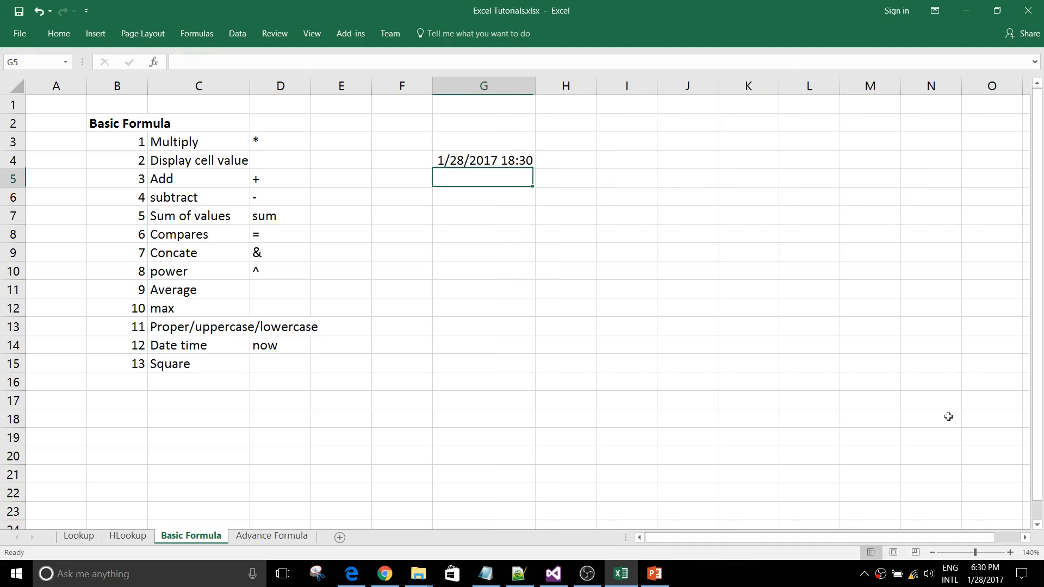
{"action": "key", "text": "Up"}
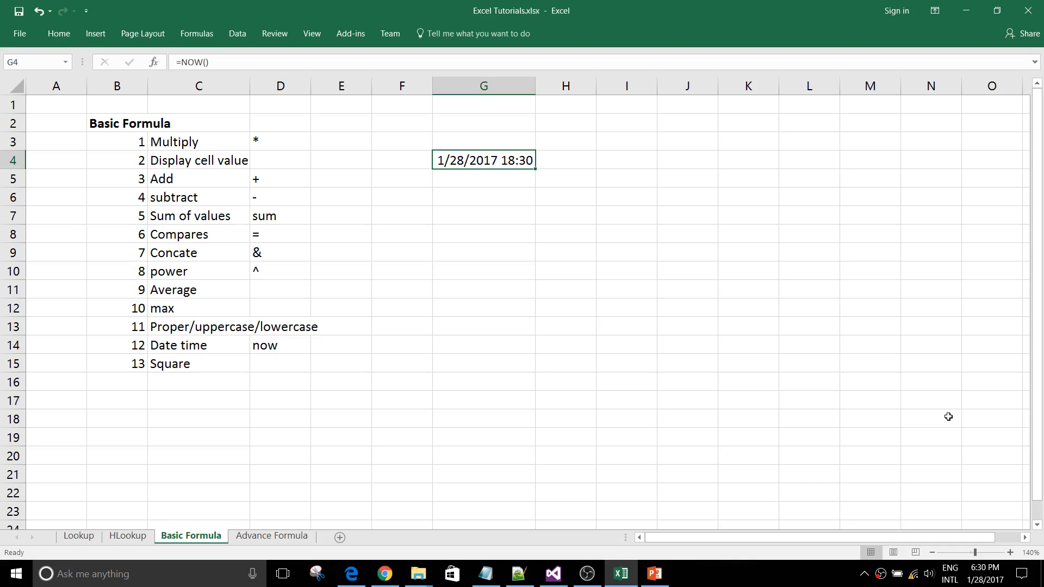
Step: Enter the formula =TODAY() in G5 to return the current date, and check the result
{"action": "left_click", "coordinate": [499, 186]}
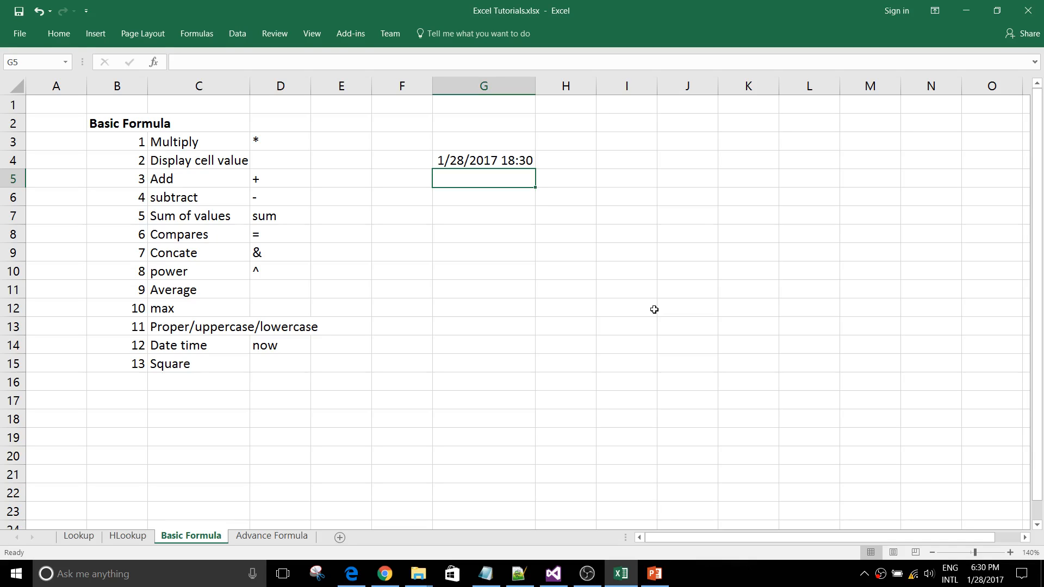
{"action": "type", "text": "=to"}
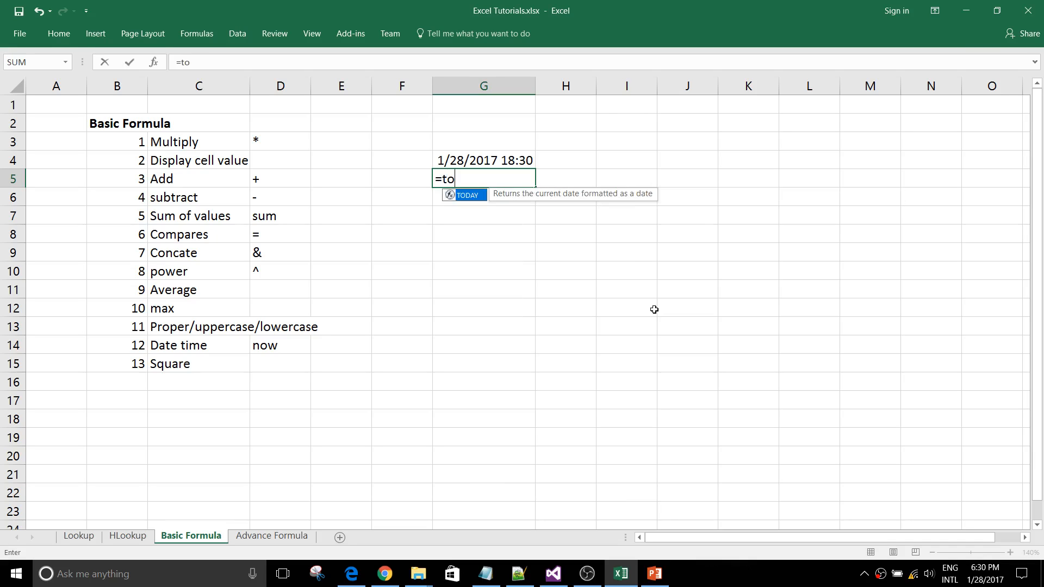
{"action": "key", "text": "Tab"}
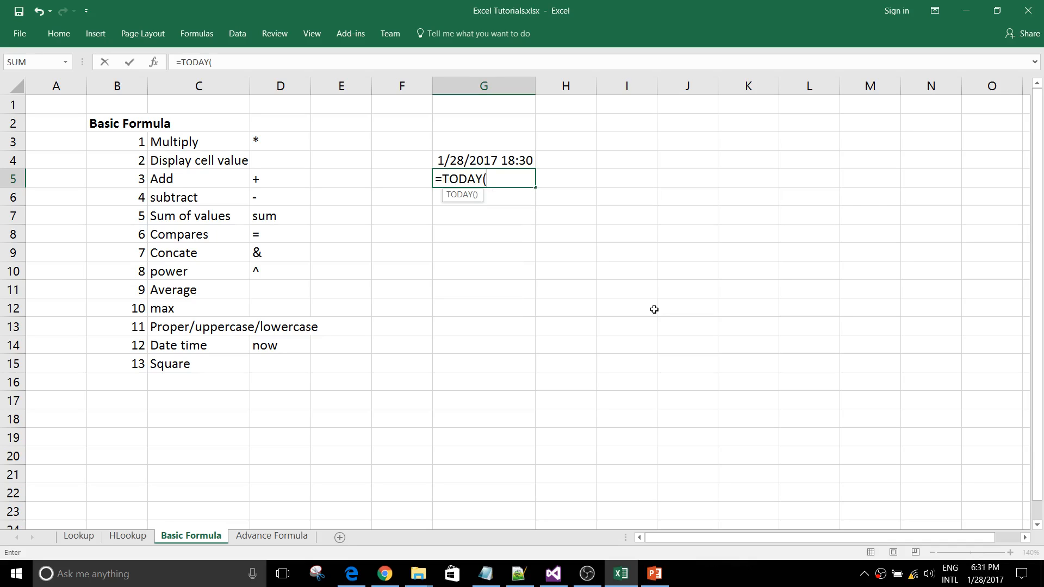
{"action": "type", "text": ")w"}
{"action": "key", "text": "Return"}
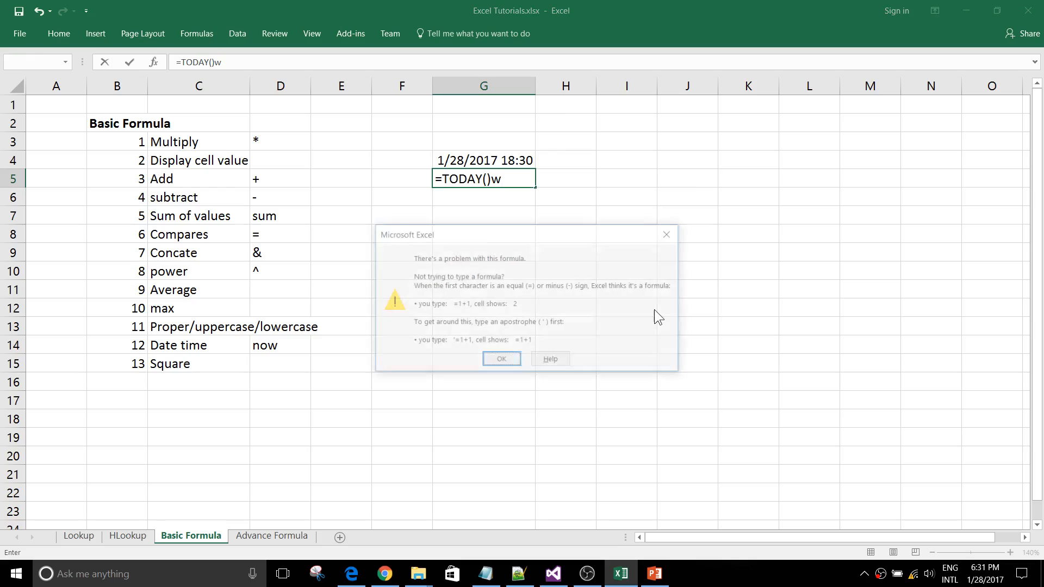
{"action": "key", "text": "Return"}
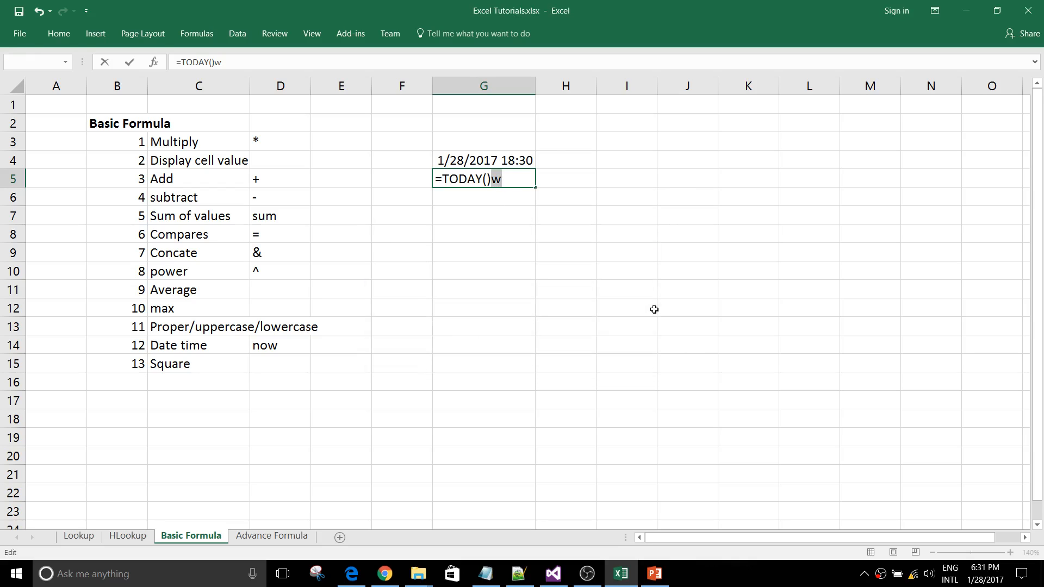
{"action": "key", "text": "BackSpace"}
{"action": "key", "text": "Return"}
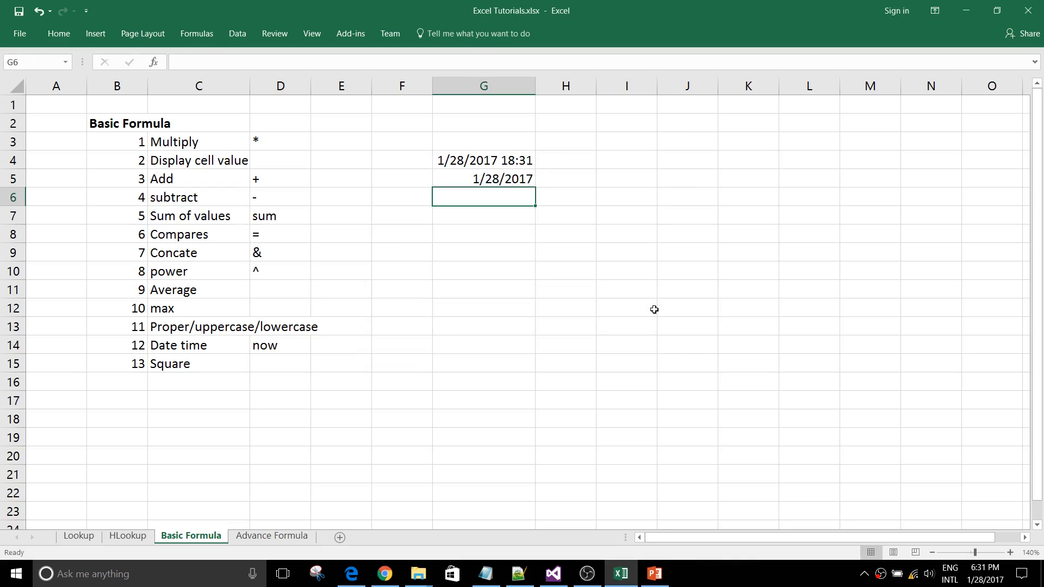
{"action": "key", "text": "Up"}
Step: Enter the formula =YEAR(TODAY()) in G6 to extract the current year, and check the result
{"action": "key", "text": "Down"}
{"action": "type", "text": "year"}
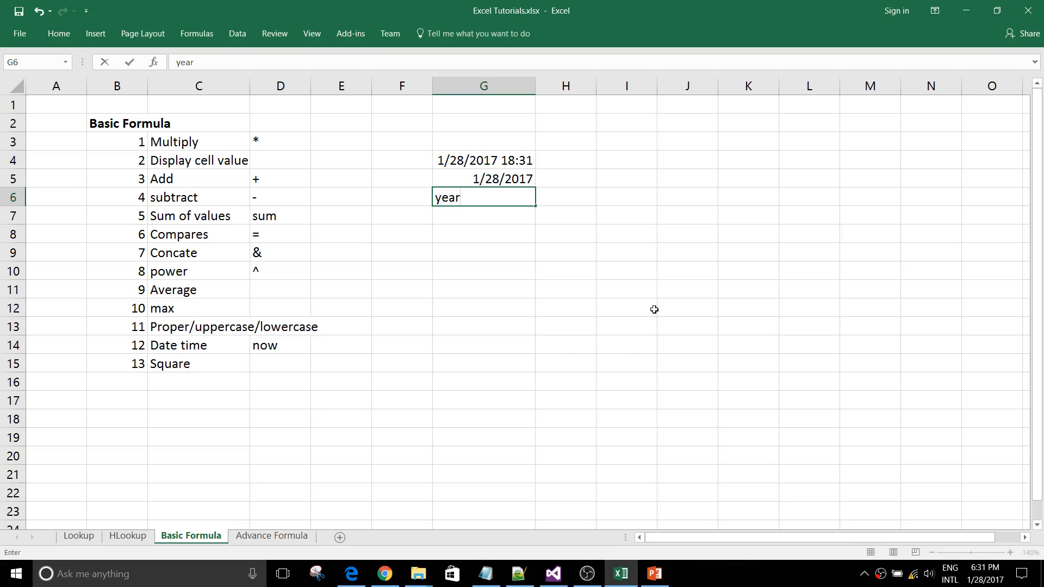
{"action": "type", "text": "("}
{"action": "key", "text": "BackSpace"}
{"action": "key", "text": "BackSpace"}
{"action": "key", "text": "BackSpace"}
{"action": "key", "text": "BackSpace"}
{"action": "key", "text": "BackSpace"}
{"action": "type", "text": "=year"}
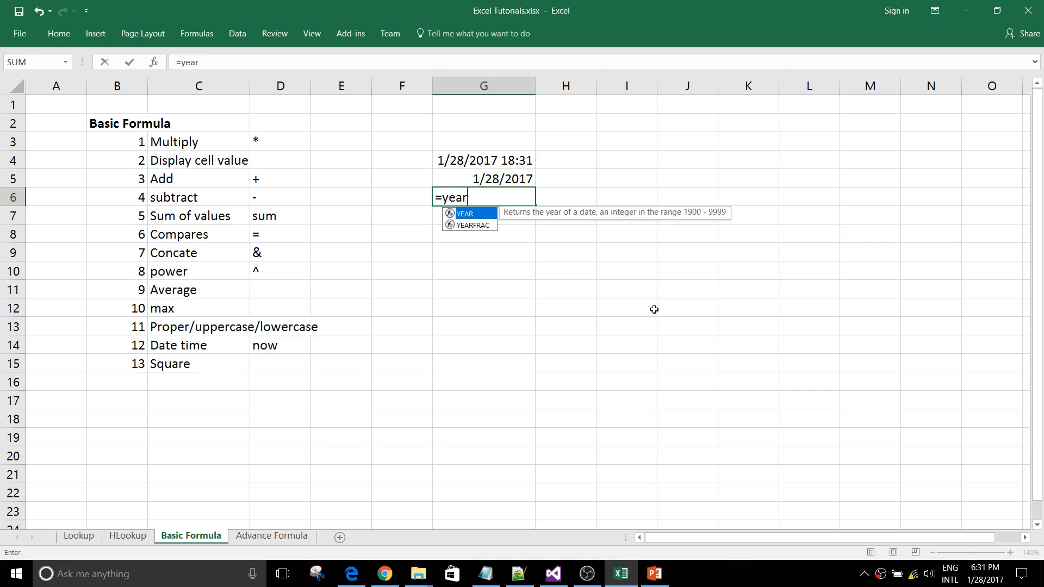
{"action": "key", "text": "Tab"}
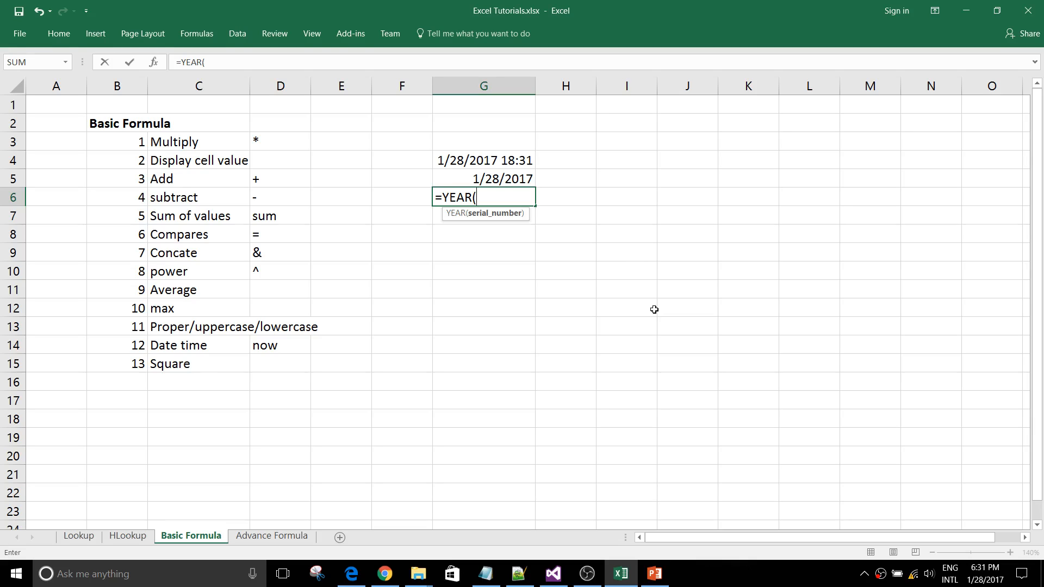
{"action": "type", "text": "today"}
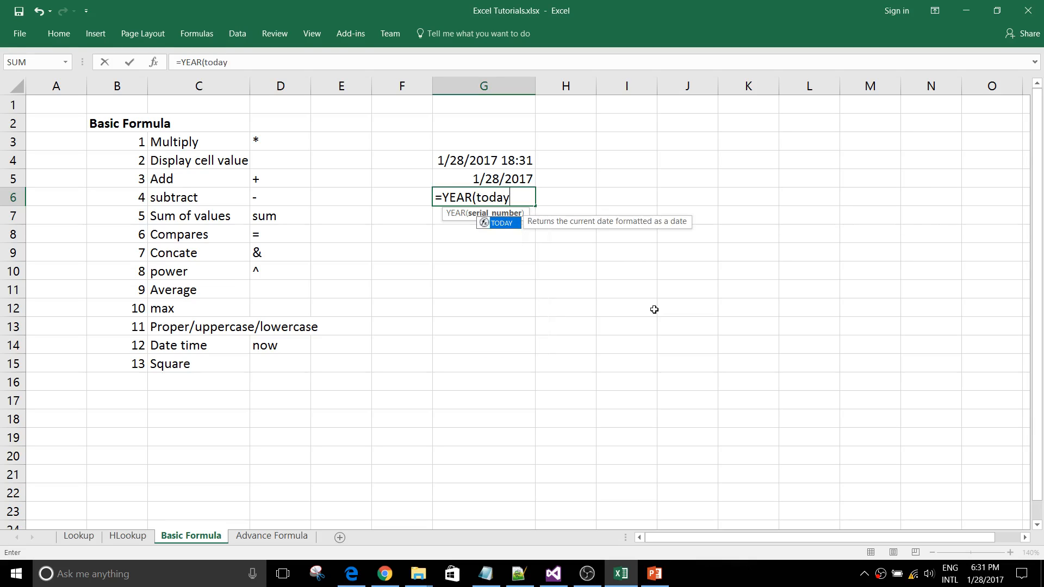
{"action": "key", "text": "Tab"}
{"action": "type", "text": "))"}
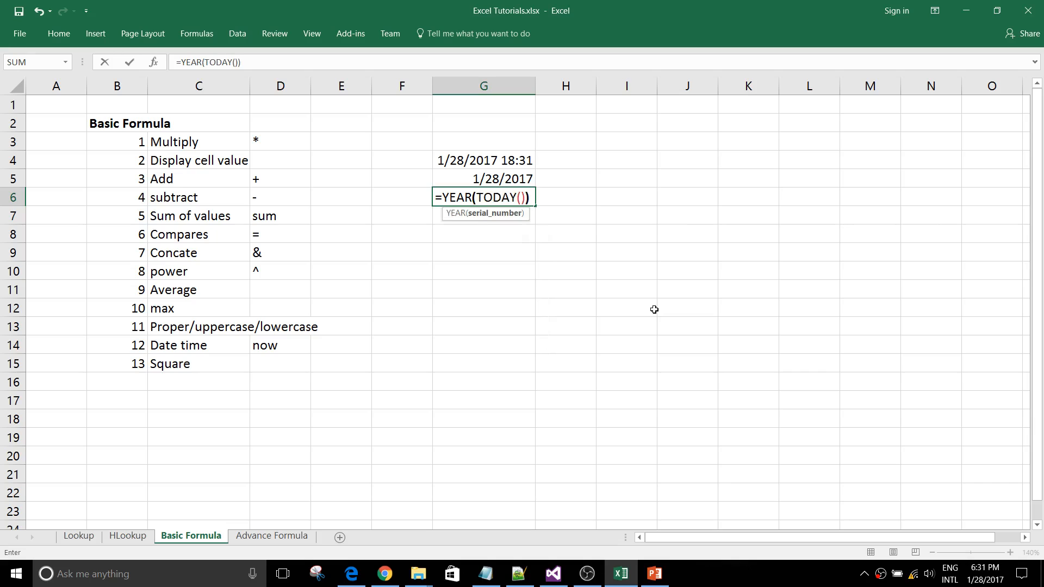
{"action": "key", "text": "Return"}
{"action": "key", "text": "Up"}
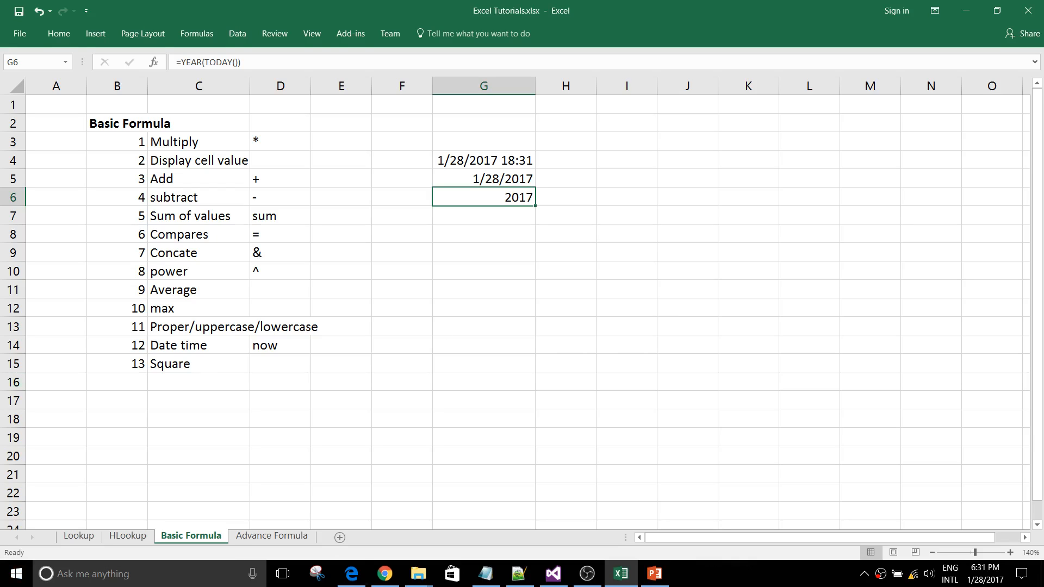
Step: Clear the date formulas from the range G4:G6
{"action": "left_click", "coordinate": [481, 260]}
{"action": "left_click_drag", "start_coordinate": [466, 161], "coordinate": [489, 196]}
{"action": "key", "text": "Delete"}
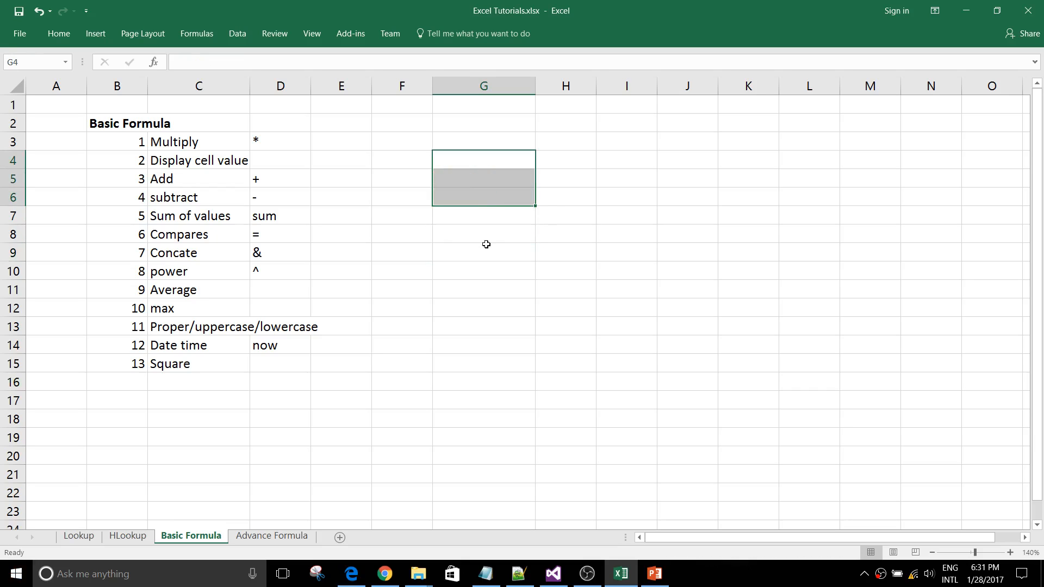
{"action": "left_click", "coordinate": [480, 252]}
{"action": "left_click", "coordinate": [450, 364]}
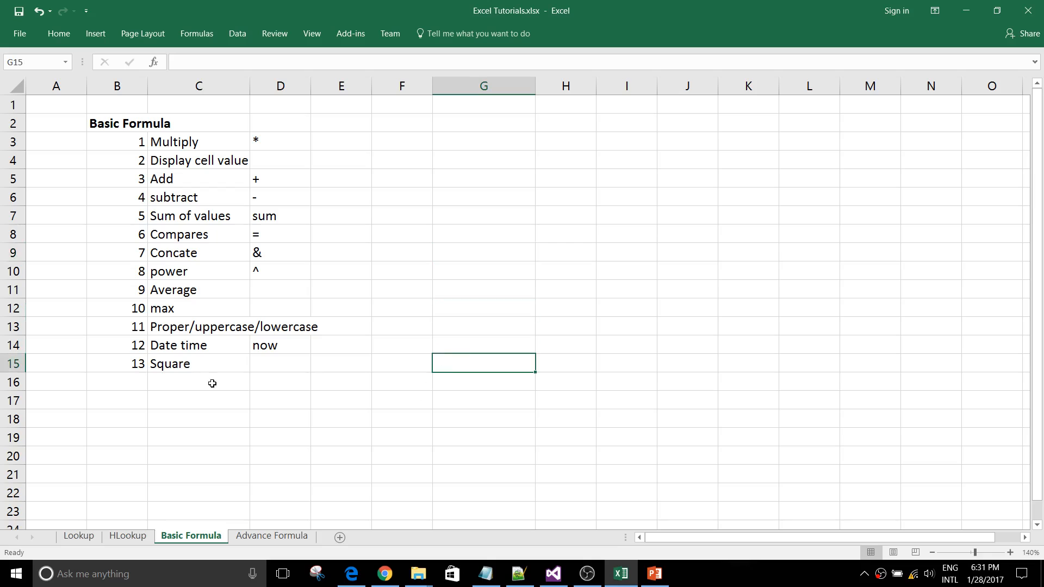
{"action": "left_click", "coordinate": [195, 370]}
{"action": "left_click", "coordinate": [197, 401]}
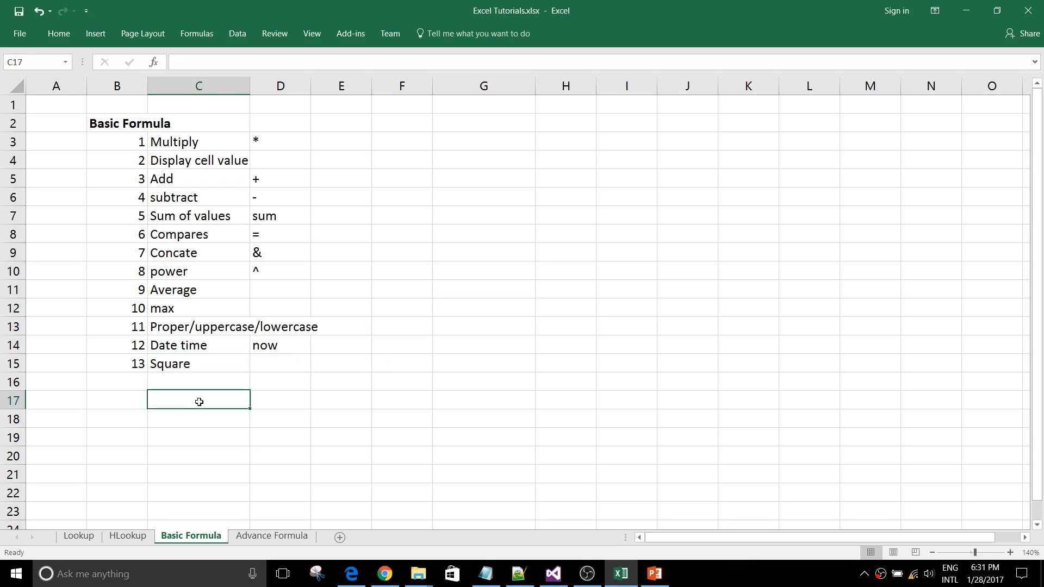
{"action": "left_click", "coordinate": [192, 371]}
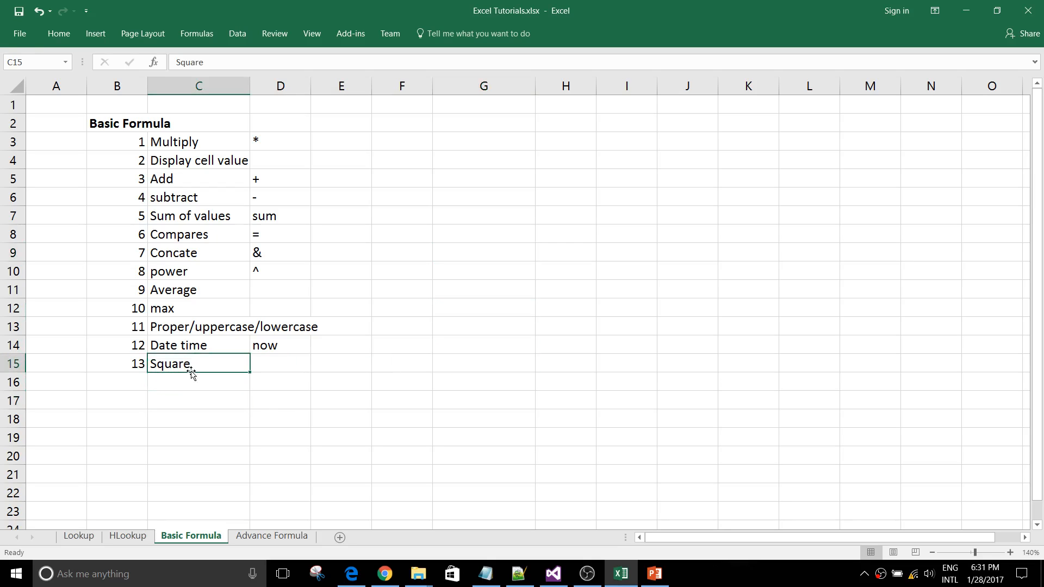
Step: For the Square topic, enter the formula =SQRT(4) in F11 to return the square root of 4
{"action": "left_click", "coordinate": [408, 293]}
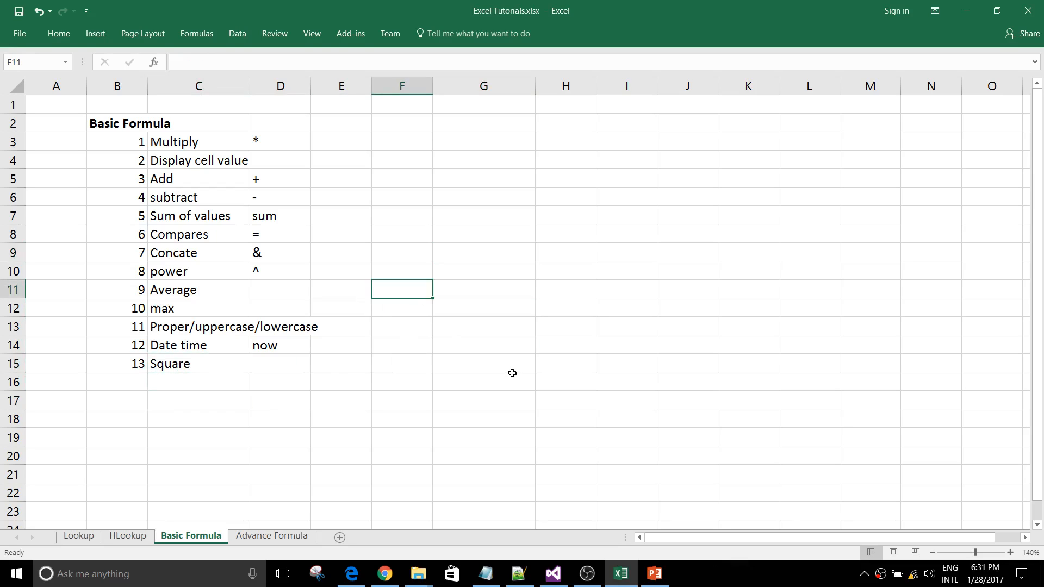
{"action": "type", "text": "="}
{"action": "key", "text": "BackSpace"}
{"action": "type", "text": "="}
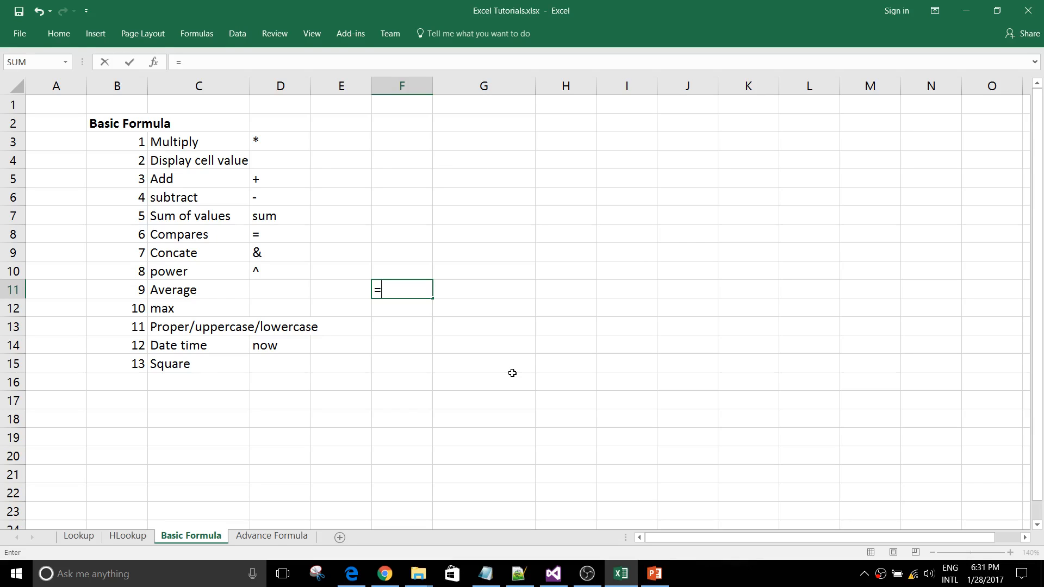
{"action": "type", "text": "sq"}
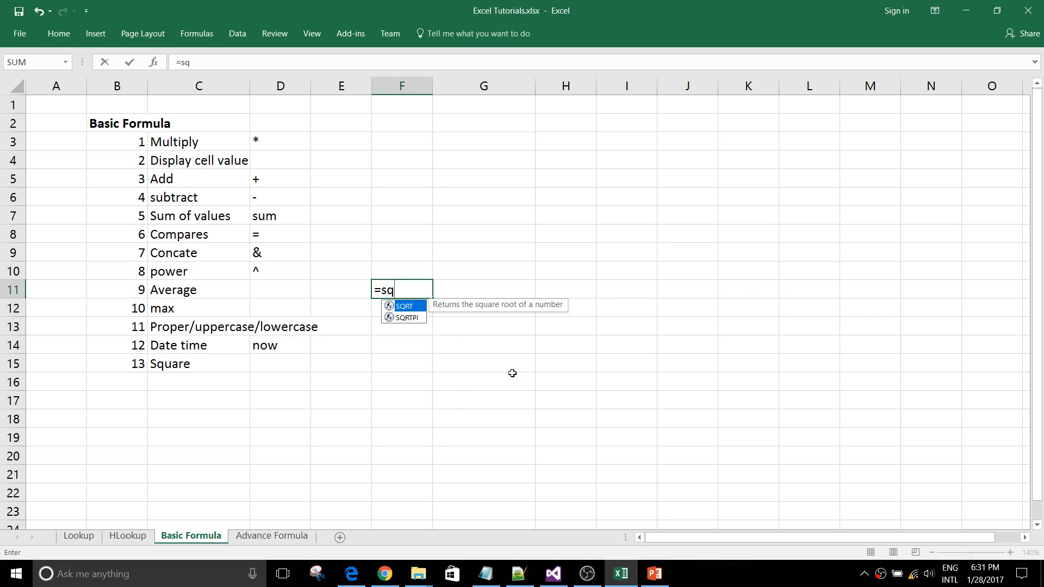
{"action": "key", "text": "Tab"}
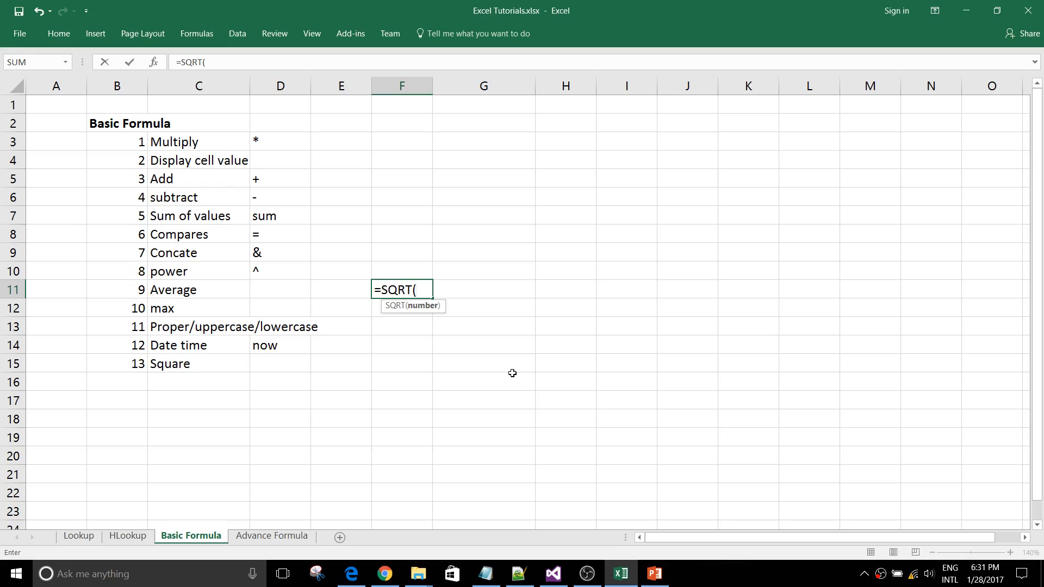
{"action": "type", "text": "4)"}
{"action": "key", "text": "Return"}
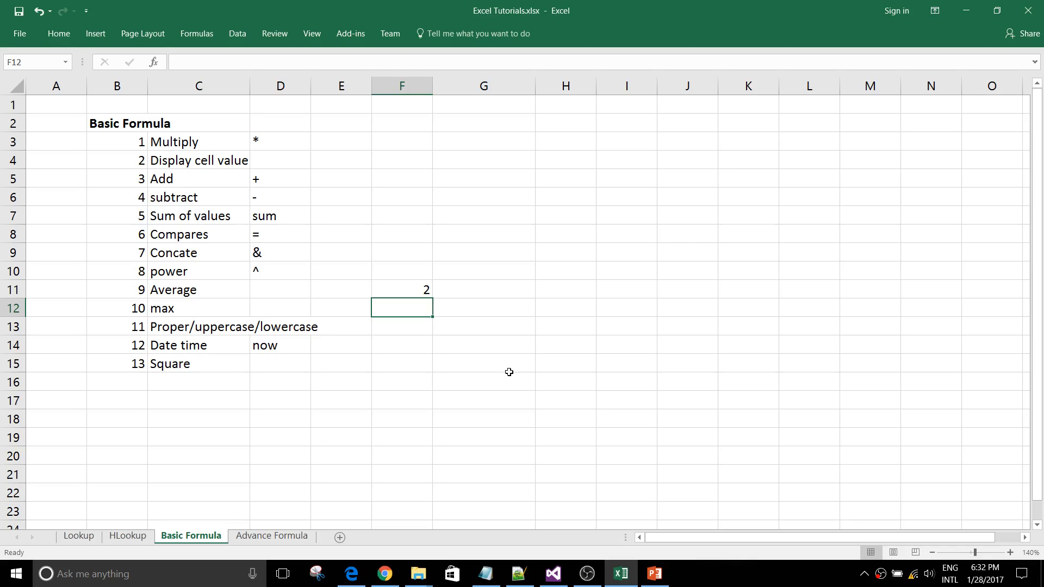
{"action": "left_click", "coordinate": [225, 403]}
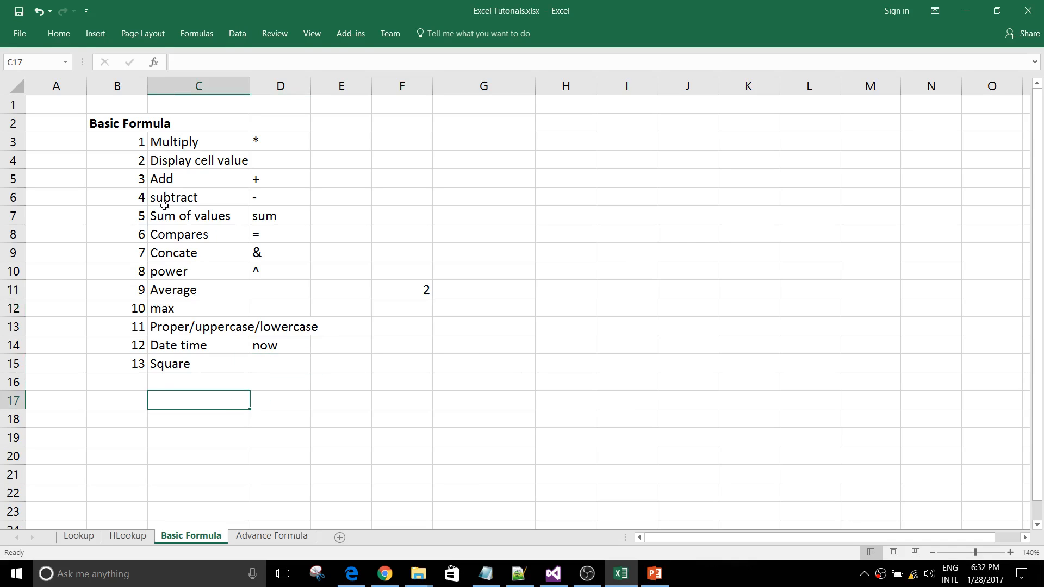
{"action": "left_click_drag", "start_coordinate": [137, 141], "coordinate": [326, 382]}
{"action": "left_click", "coordinate": [264, 379]}
{"action": "left_click", "coordinate": [206, 386]}
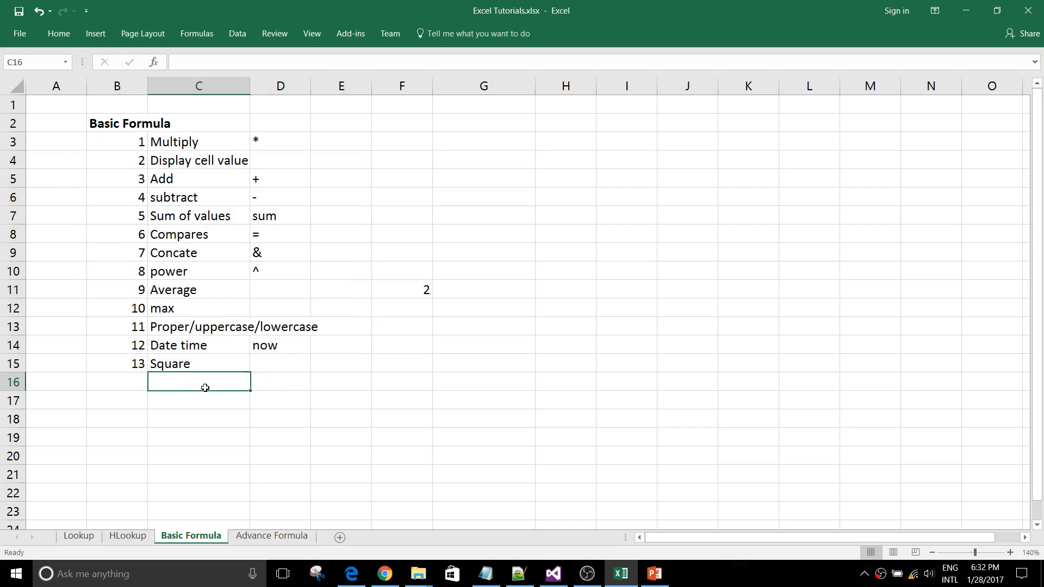
{"action": "left_click_drag", "start_coordinate": [132, 146], "coordinate": [329, 365]}
{"action": "left_click", "coordinate": [195, 395]}
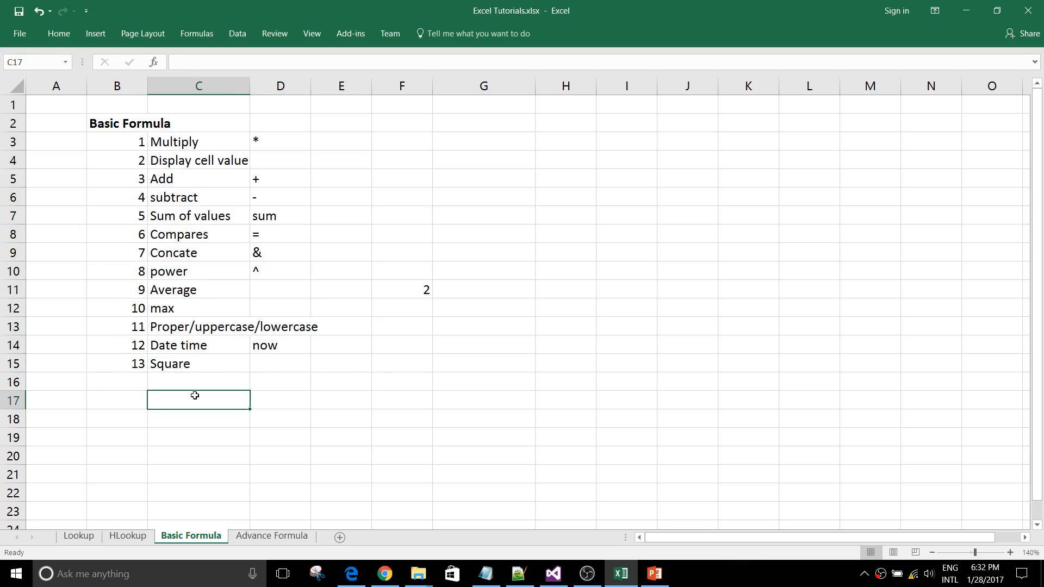